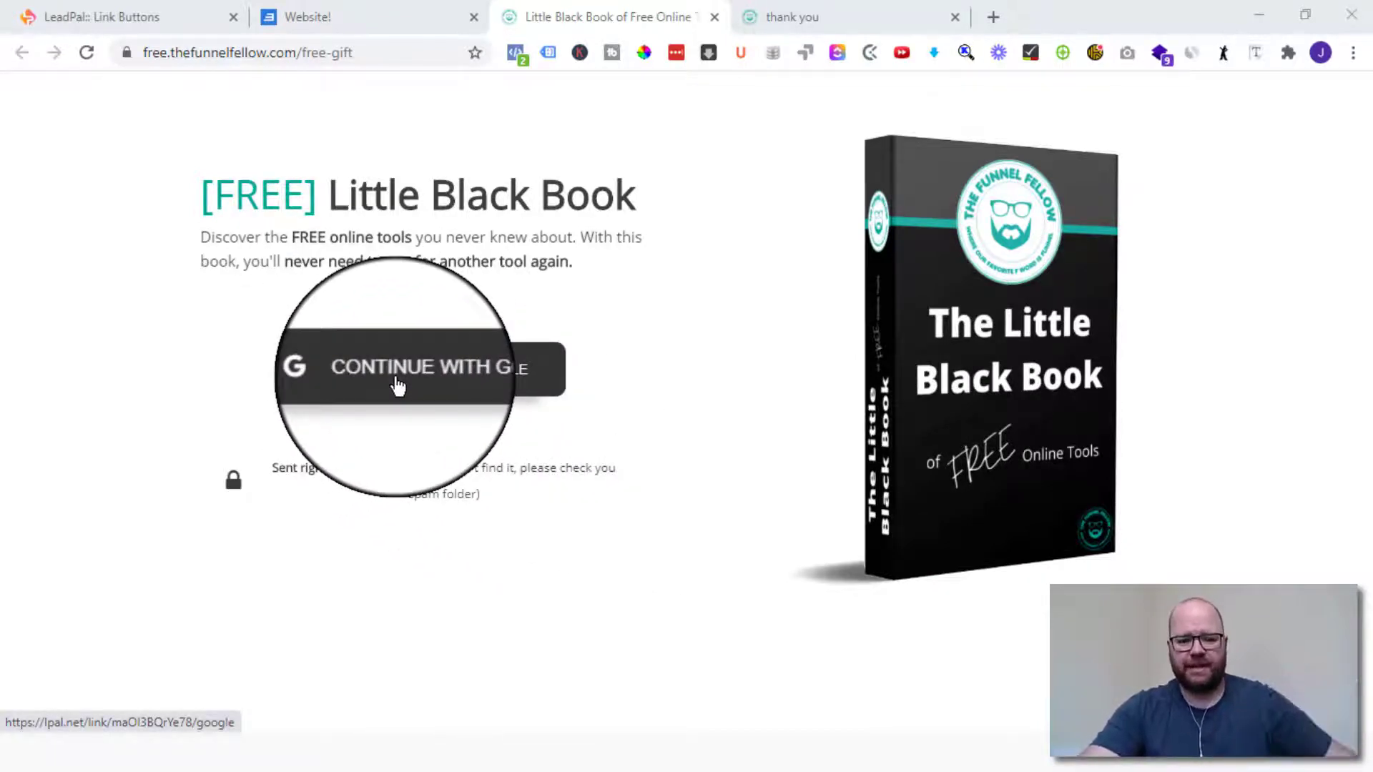
- Start the 'Continue With Google' sign-up on the Little Black Book free-gift page
click(432, 378)
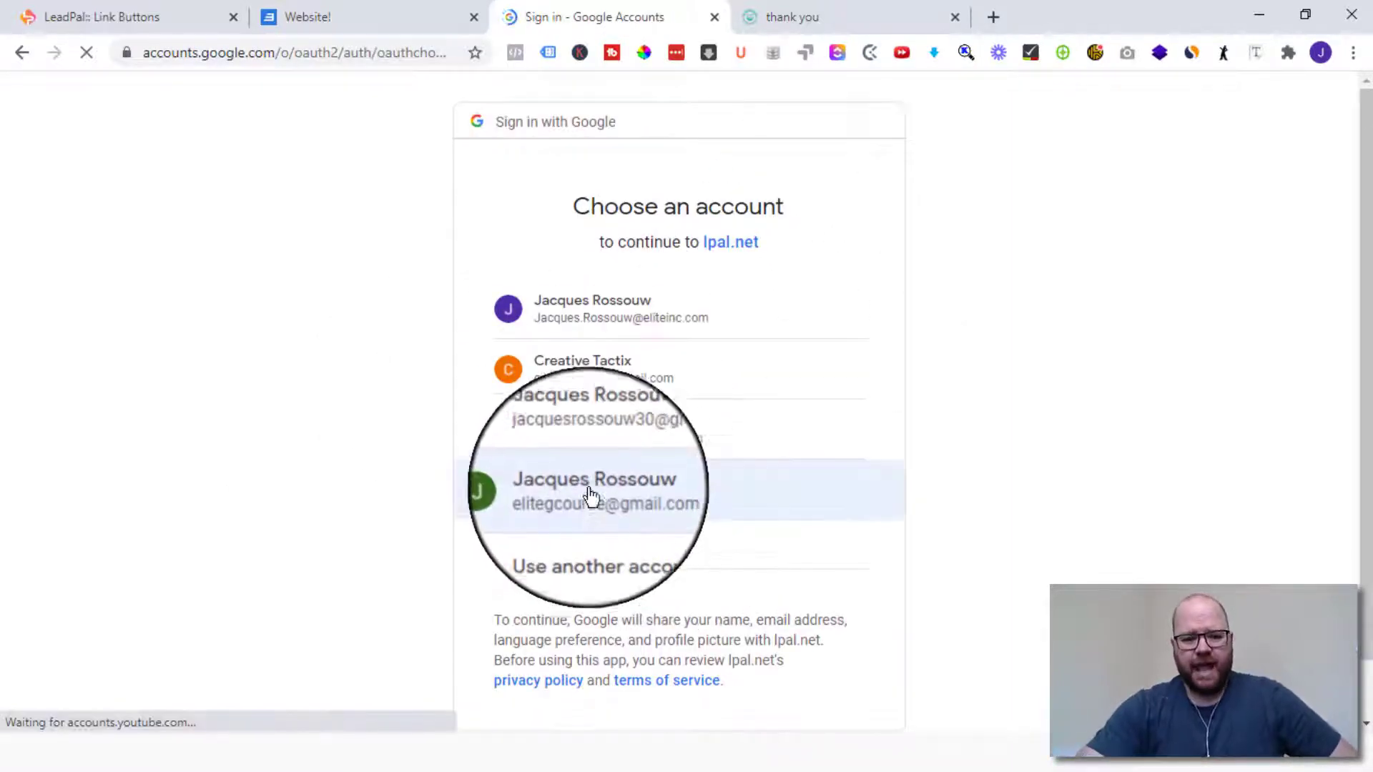
- Choose one of the listed Google accounts to complete the opt-in
click(634, 439)
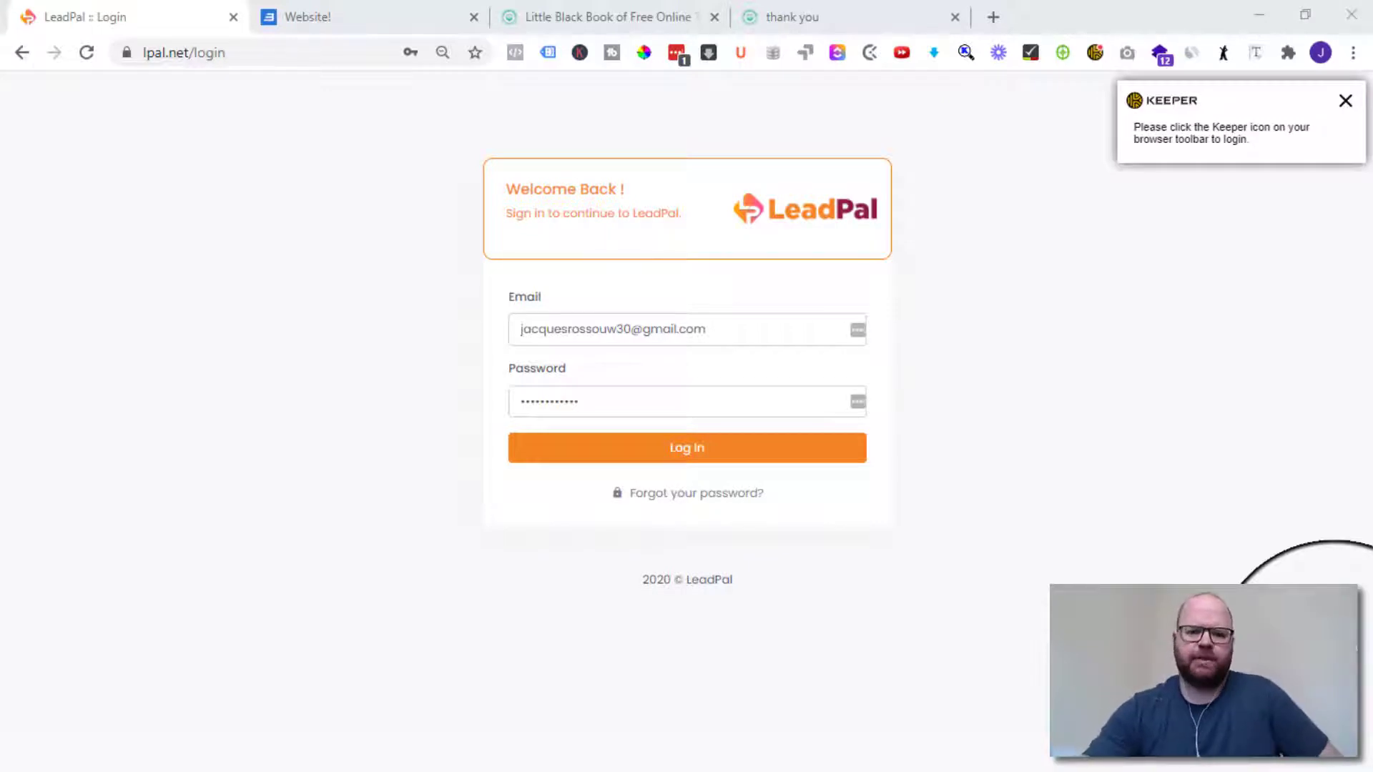
- Glance at the free-gift page, then log in to LeadPal with the saved credentials
click(593, 15)
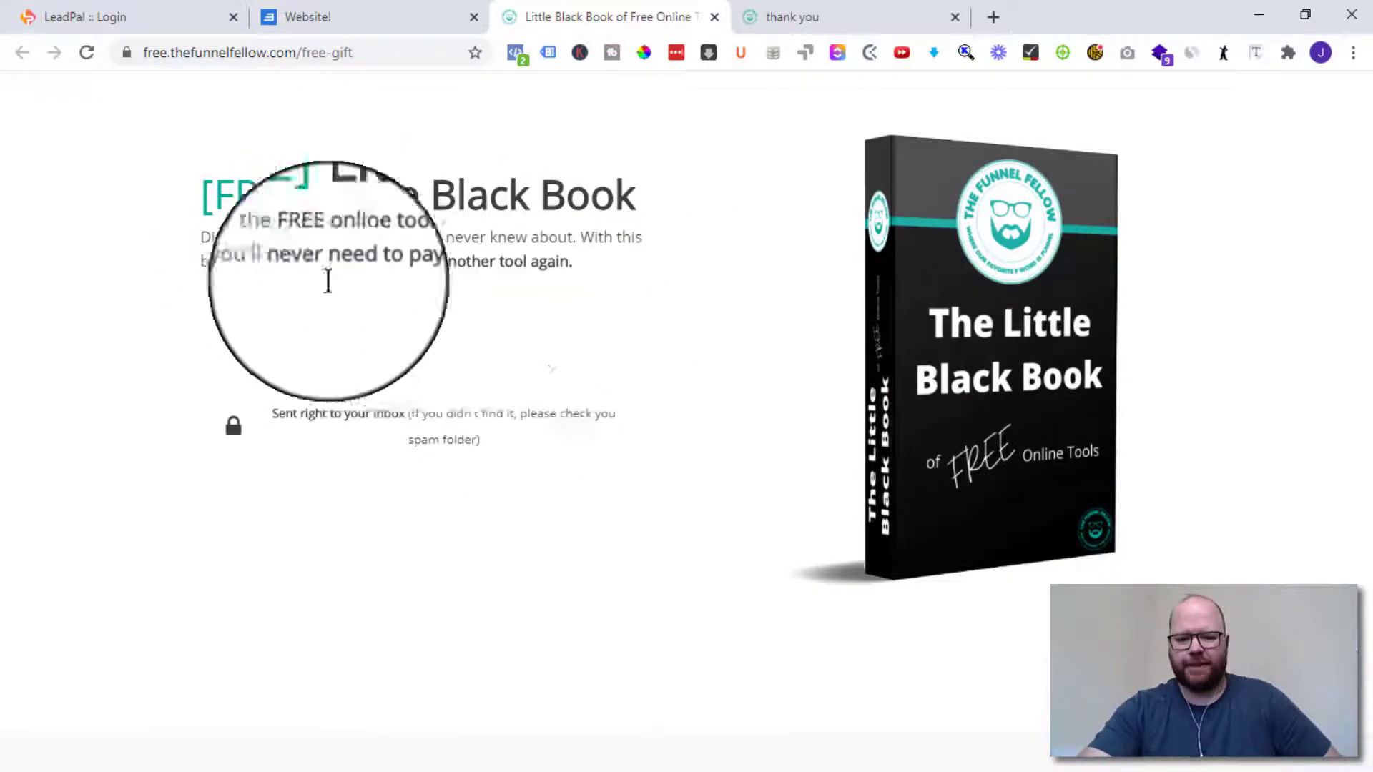
click(156, 28)
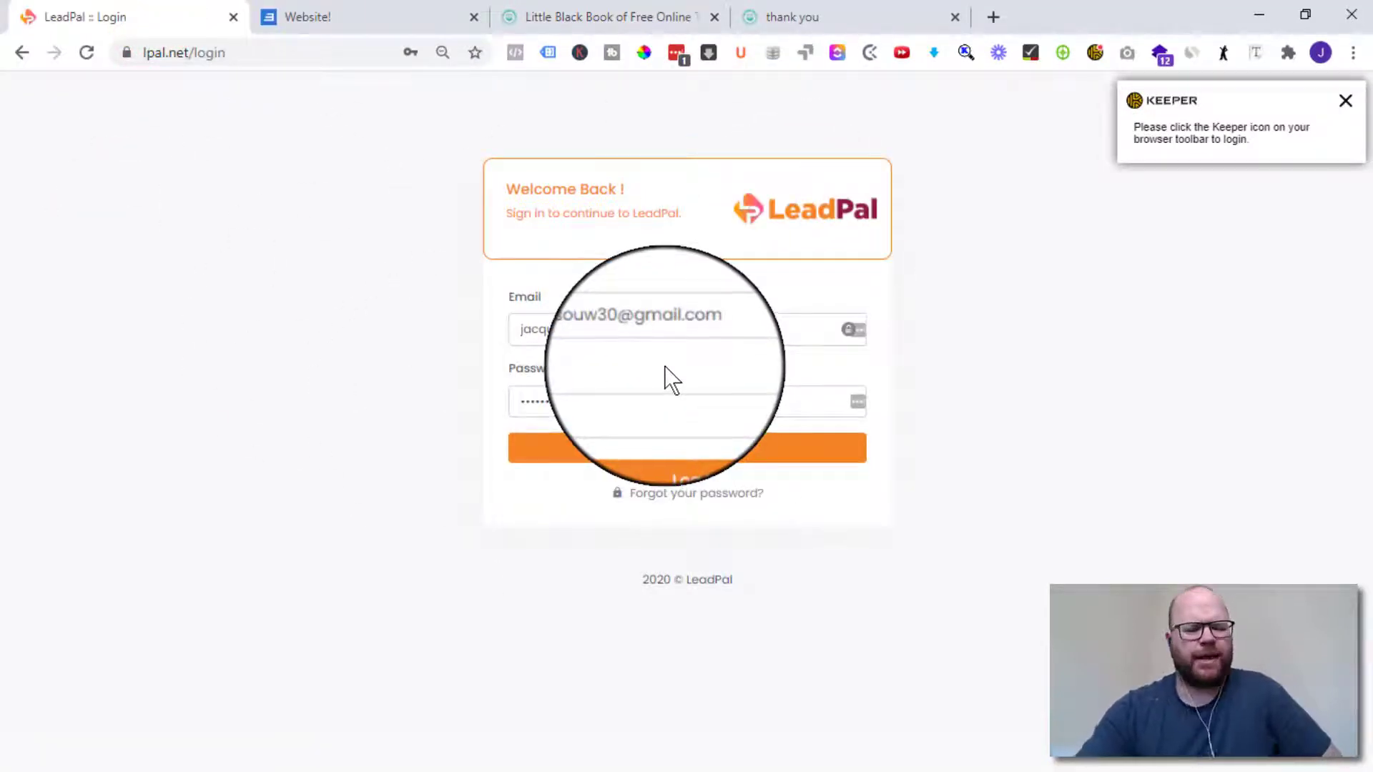
click(670, 465)
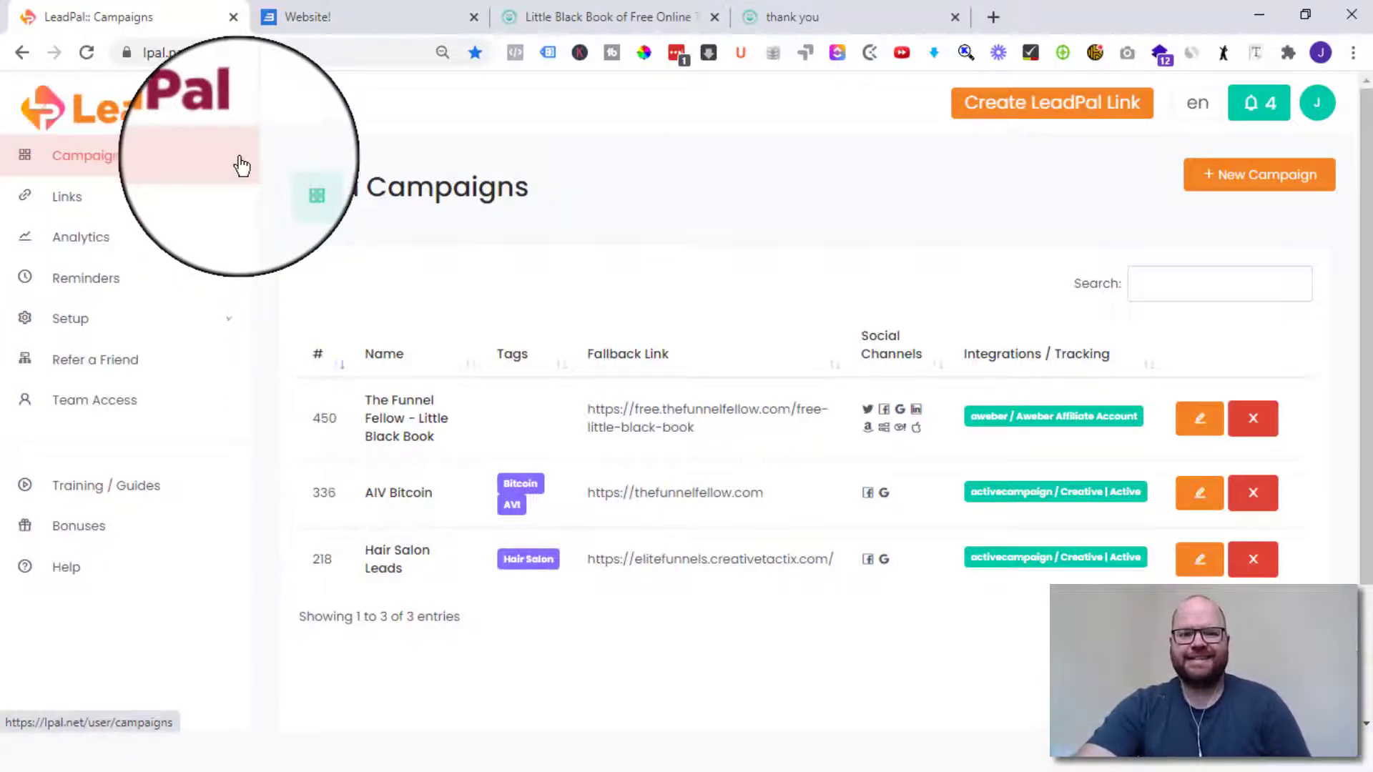
- Start a new campaign named 'Test The Funnel Fellow' and move on to its tags and description
click(61, 153)
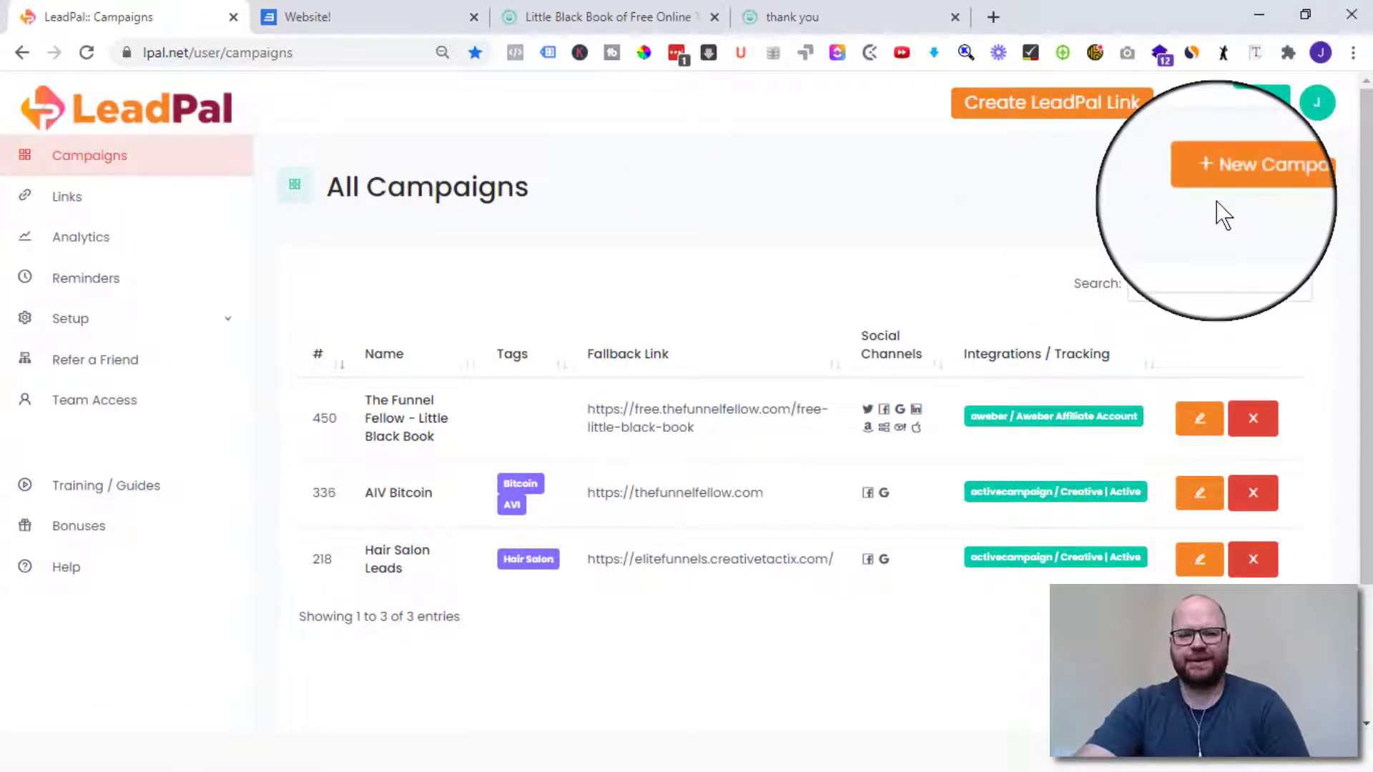
click(1242, 188)
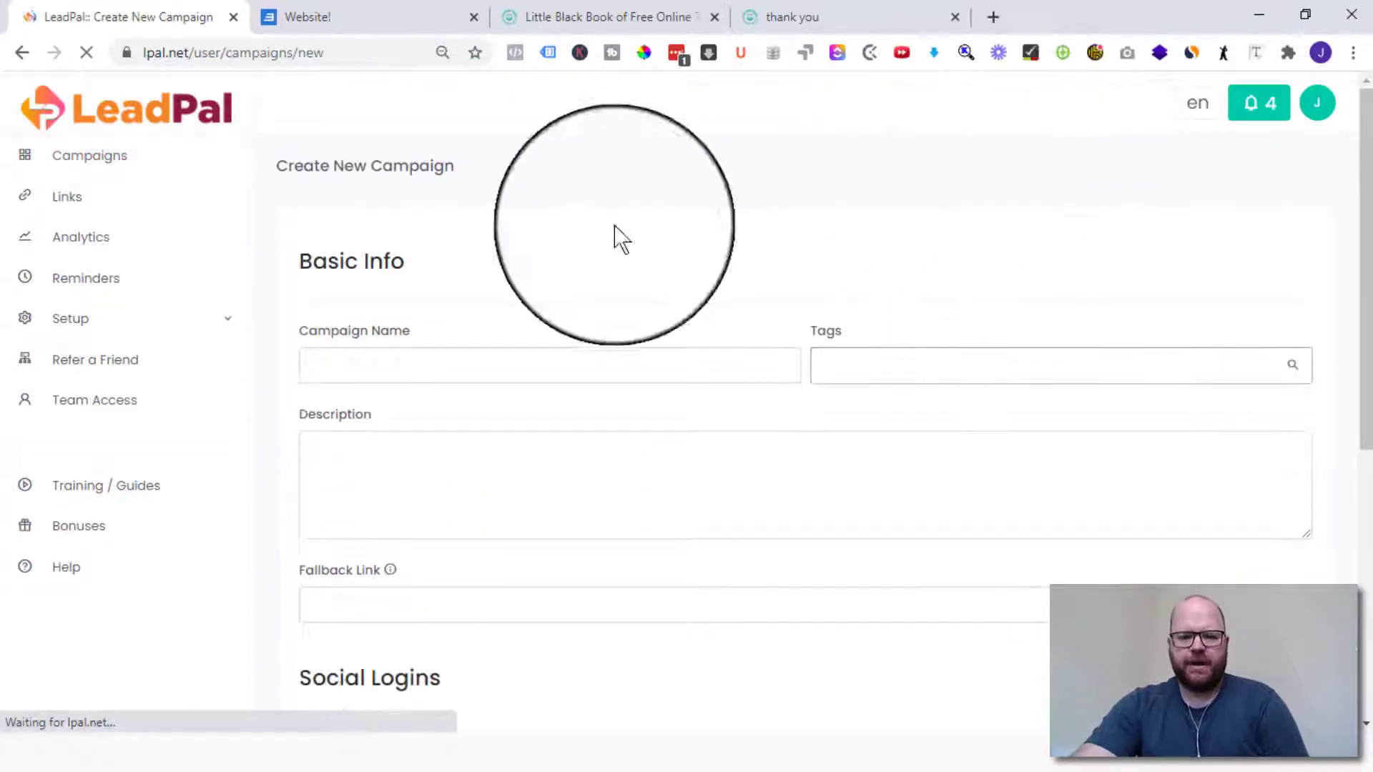
click(378, 369)
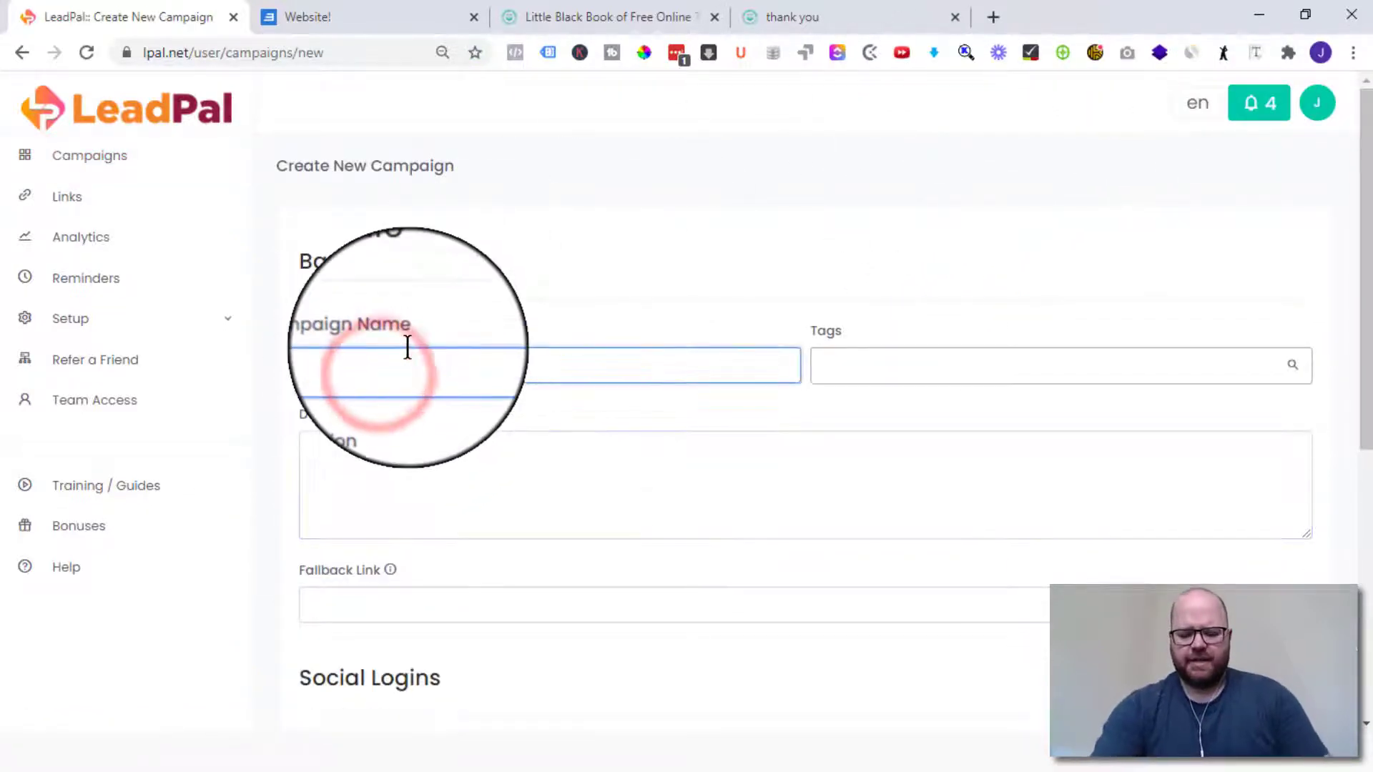
text(Test )
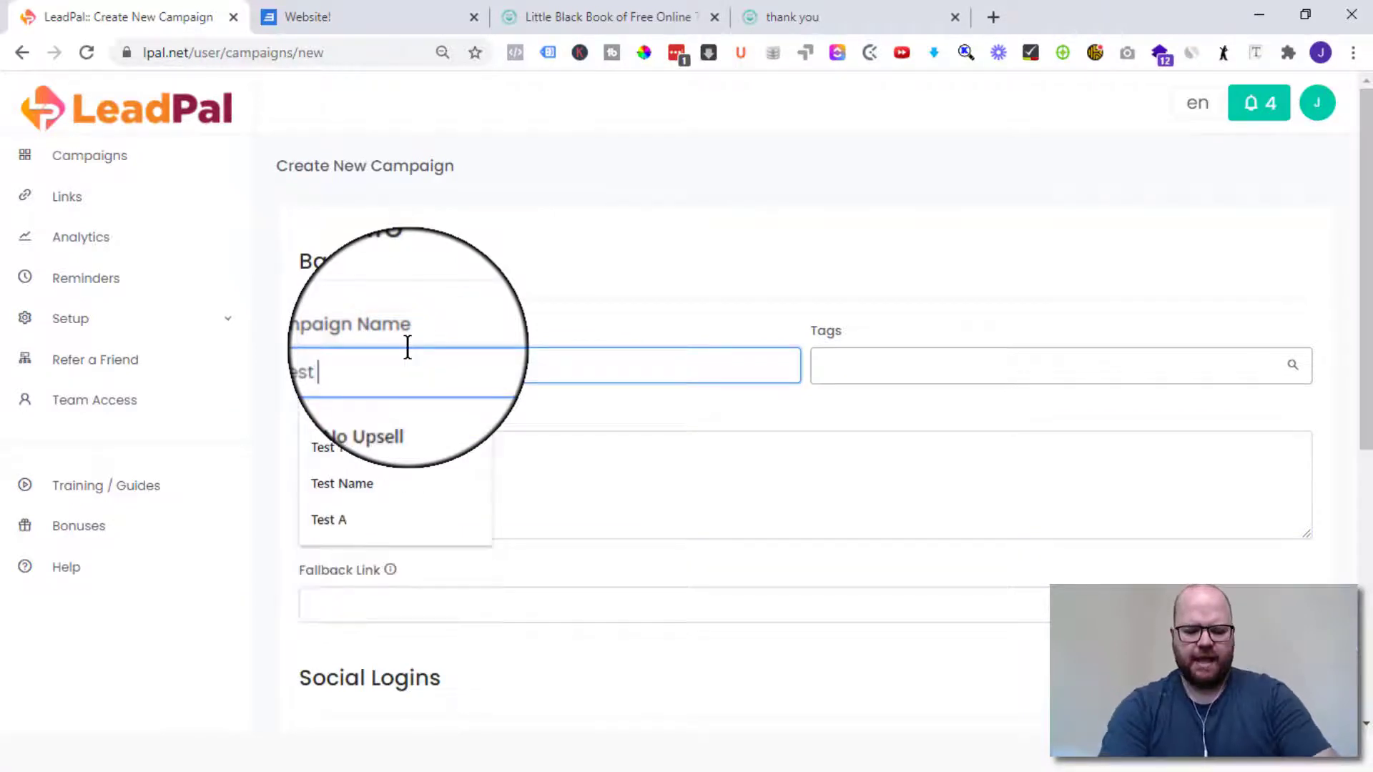
text(The Funnel Fellow)
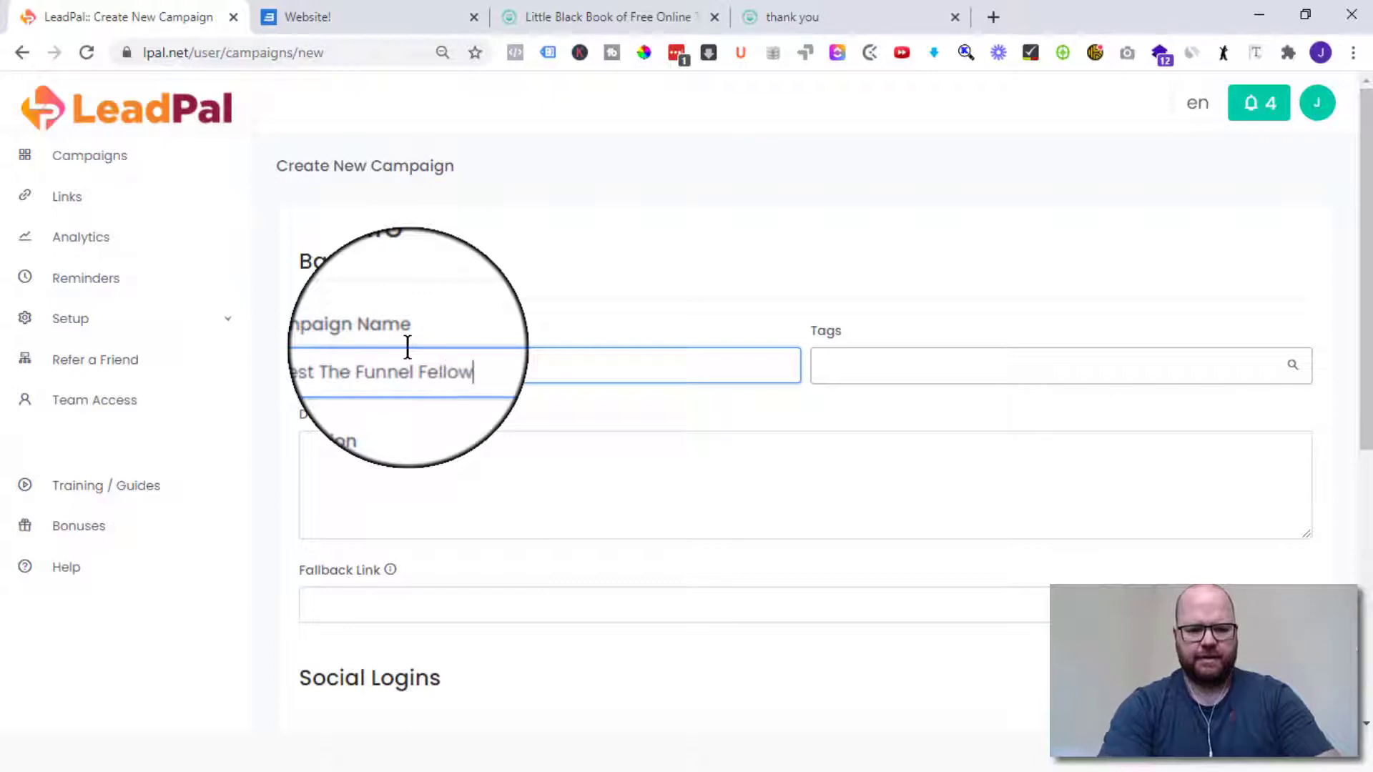
click(928, 352)
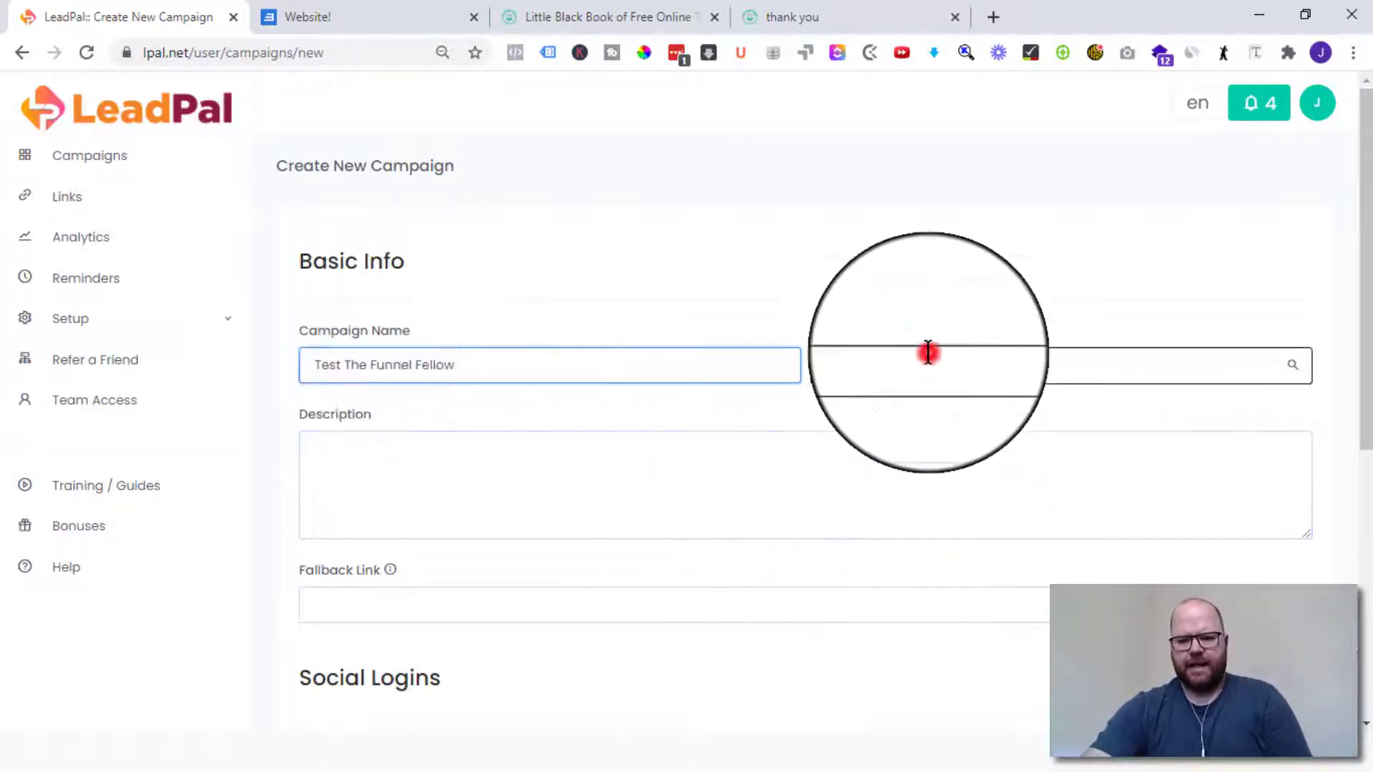
click(490, 461)
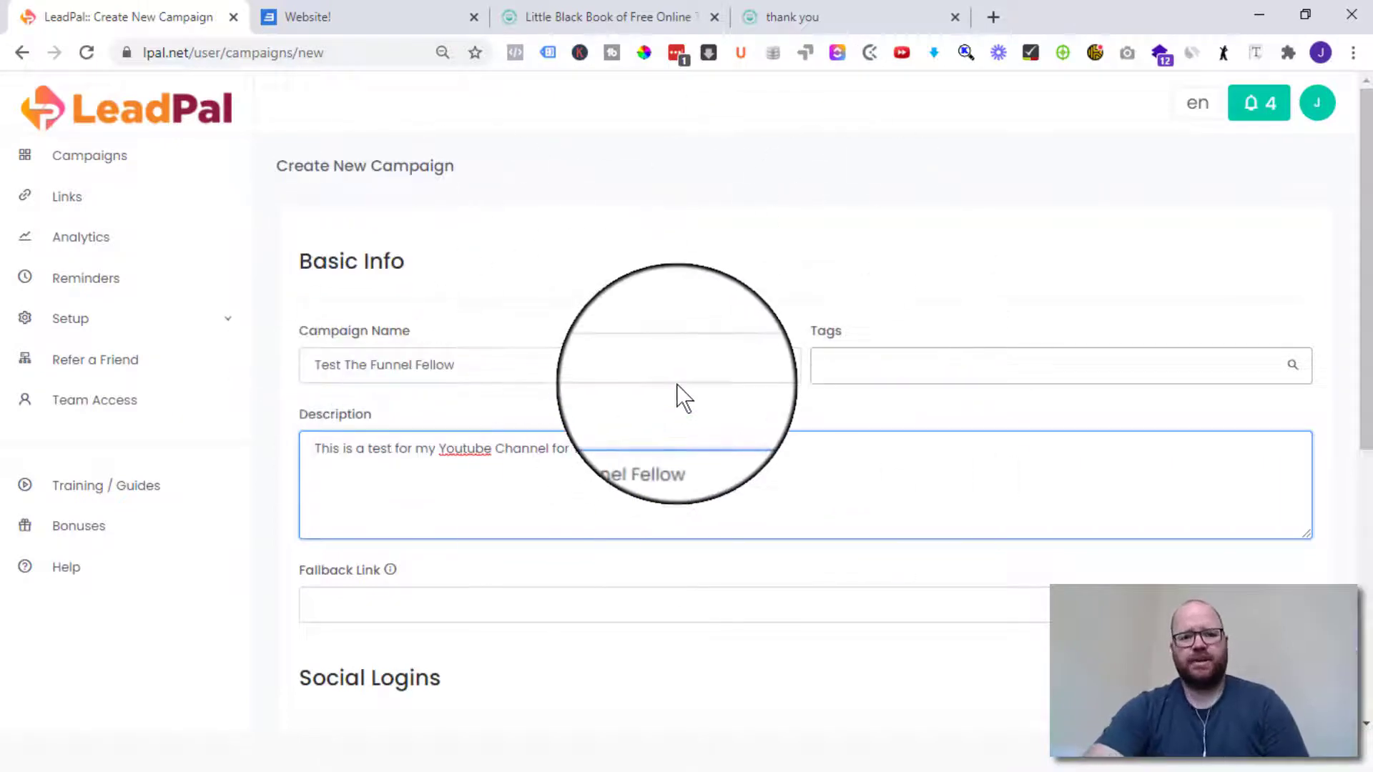
scroll(501, 494, down, 6)
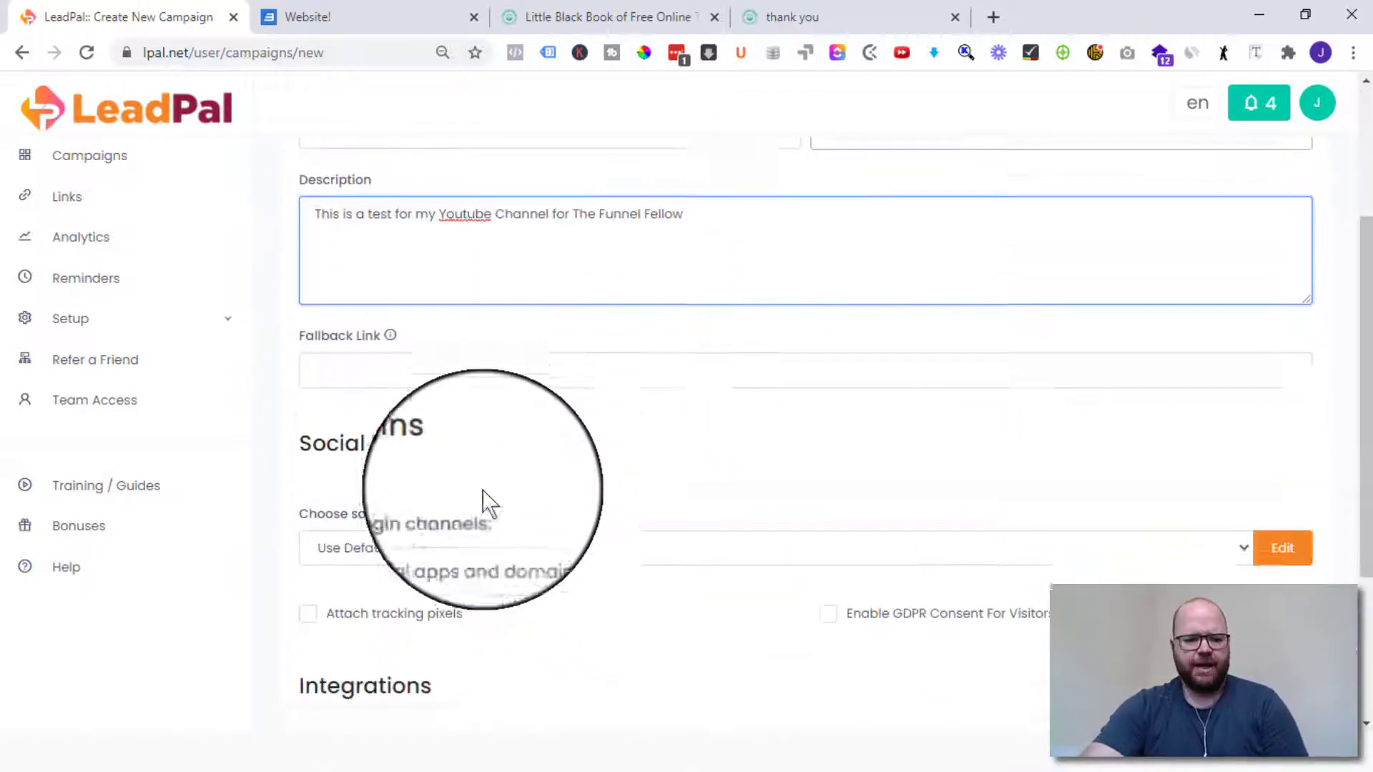
scroll(409, 314, up, 3)
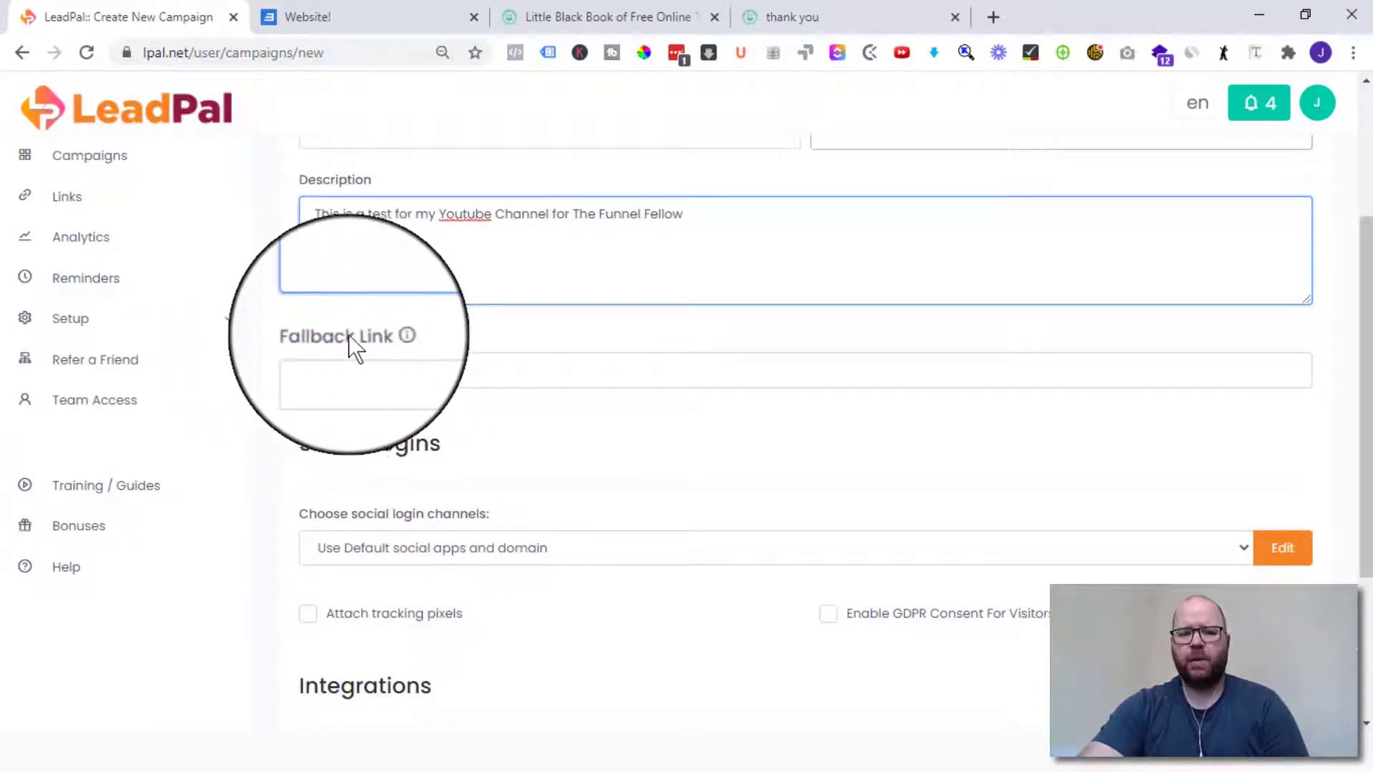
click(592, 10)
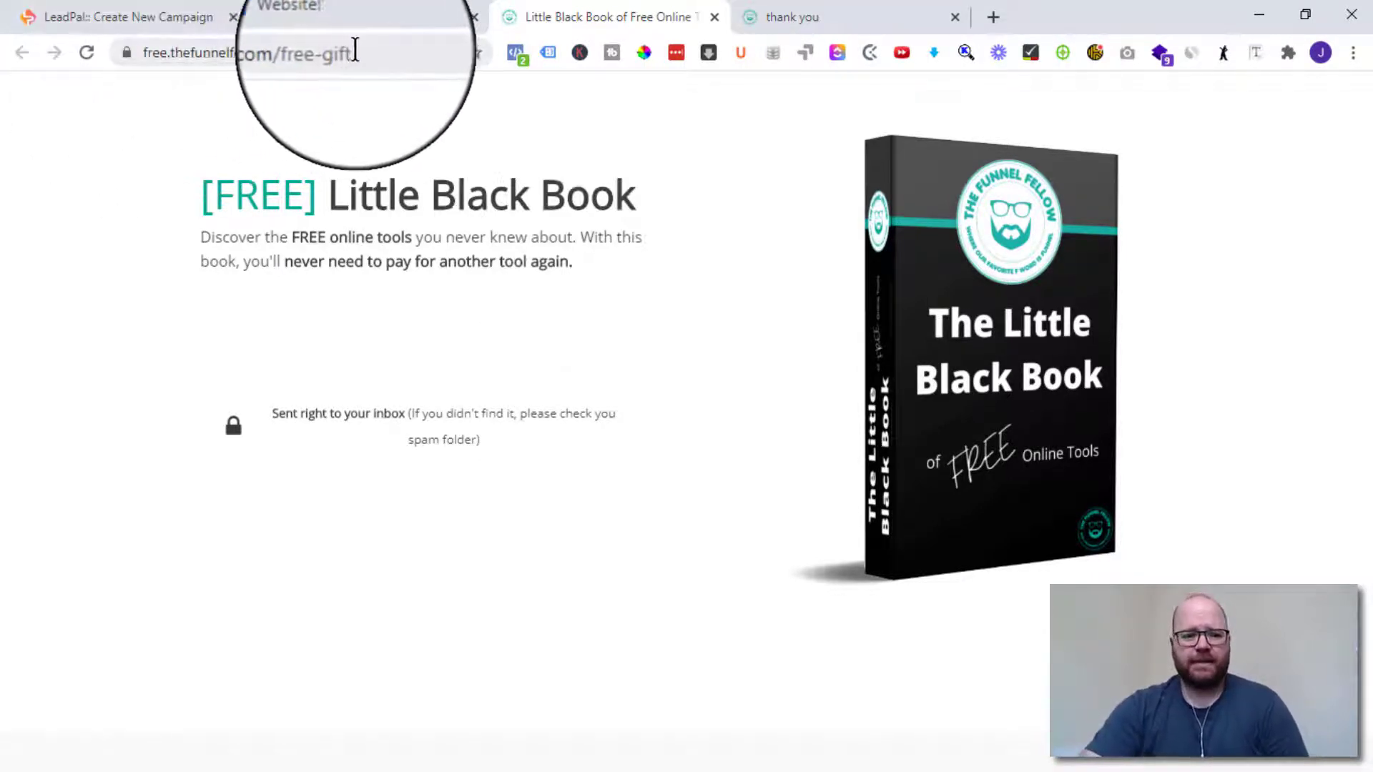
click(277, 52)
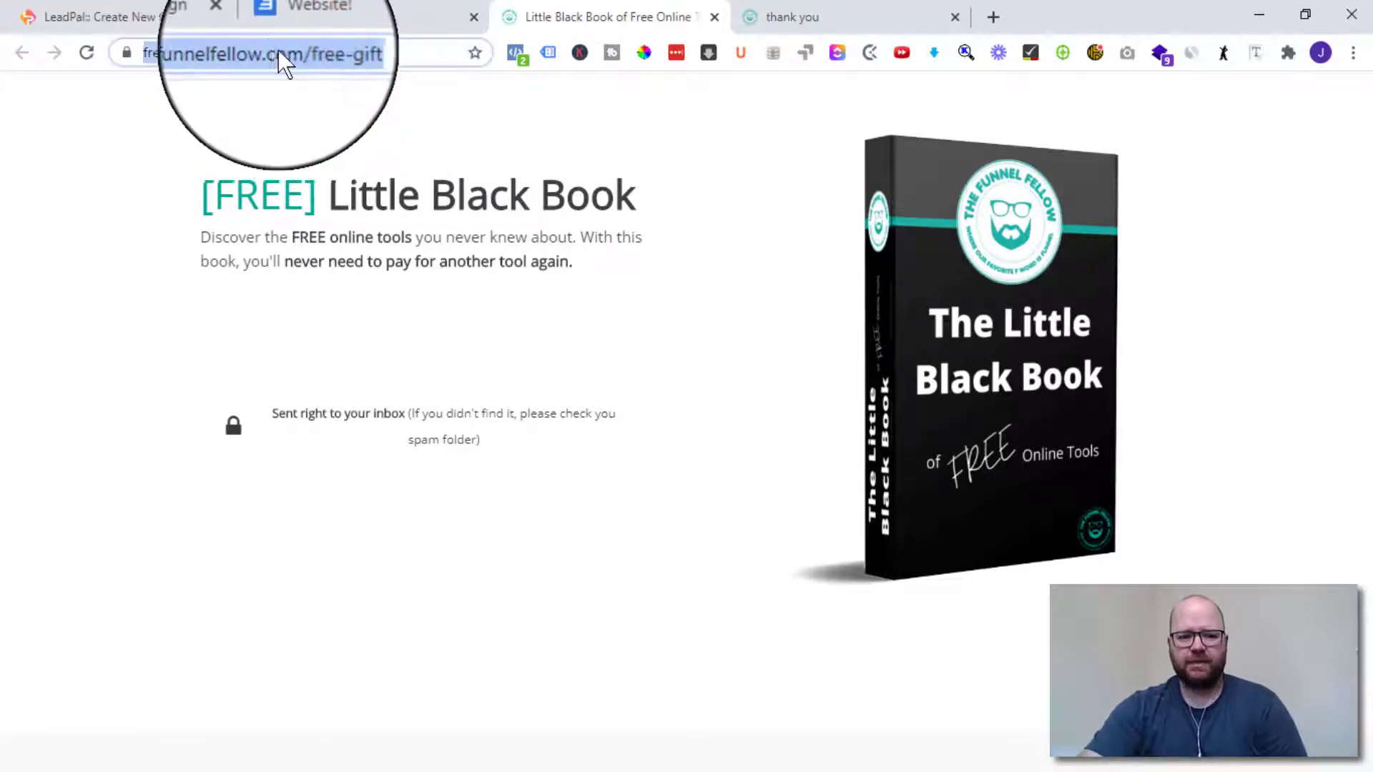
right_click(273, 50)
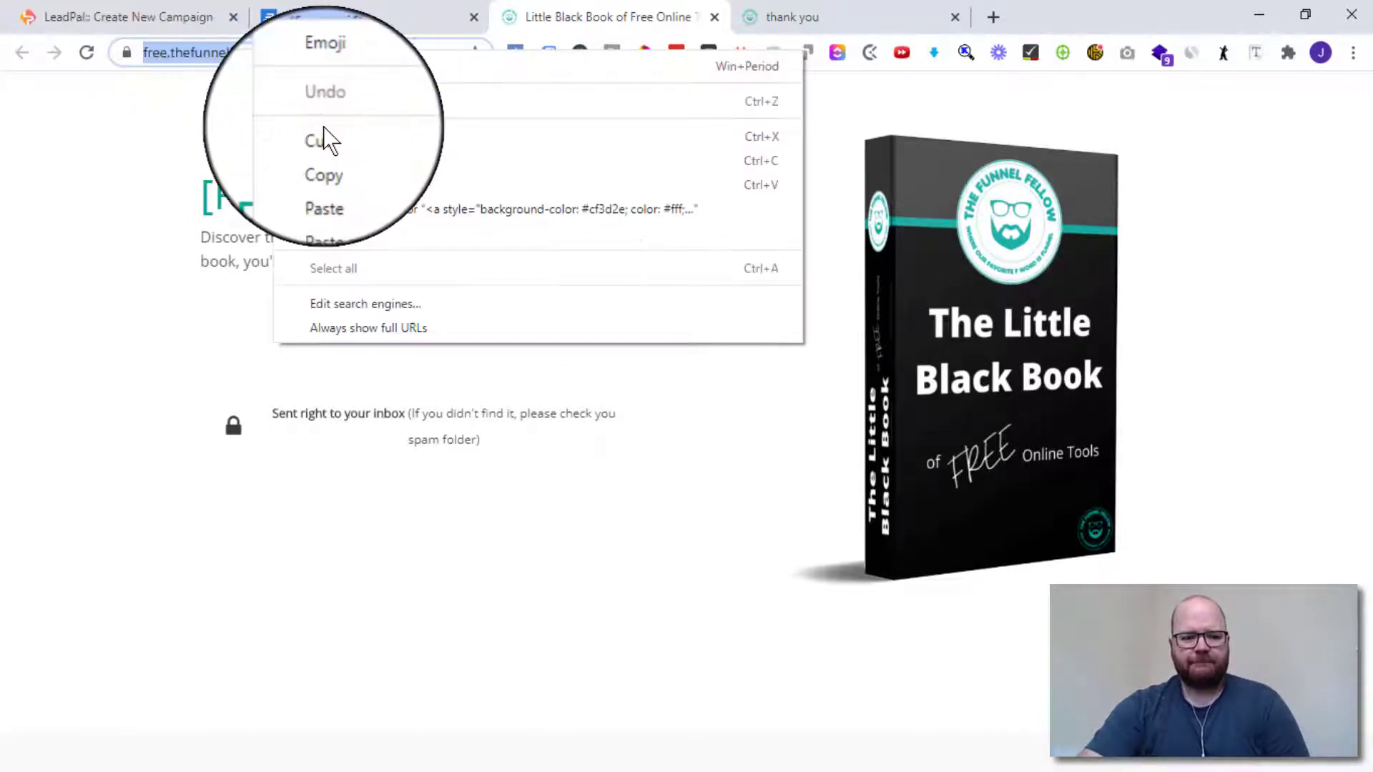
click(323, 160)
- Paste the opt-in address into the campaign's Fallback Link field
click(136, 16)
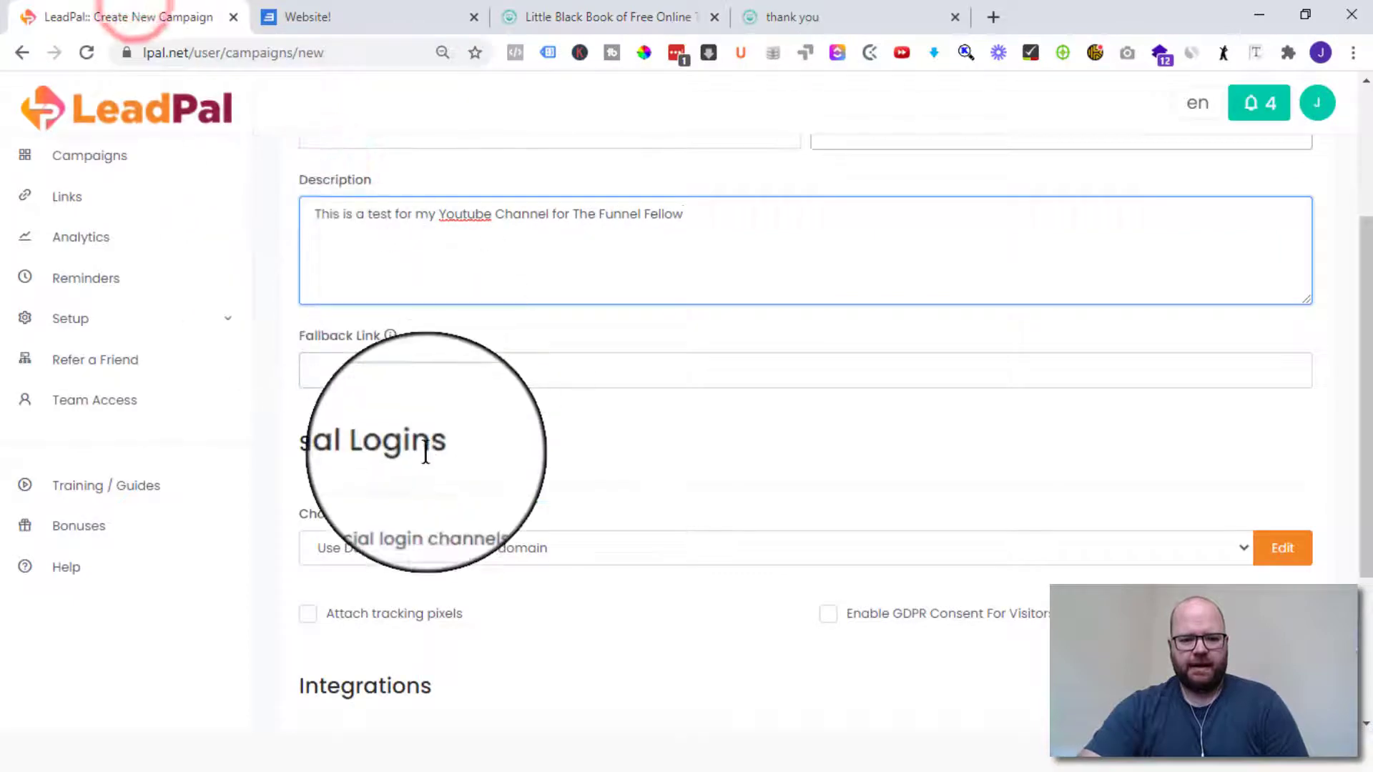
click(378, 372)
right_click(378, 370)
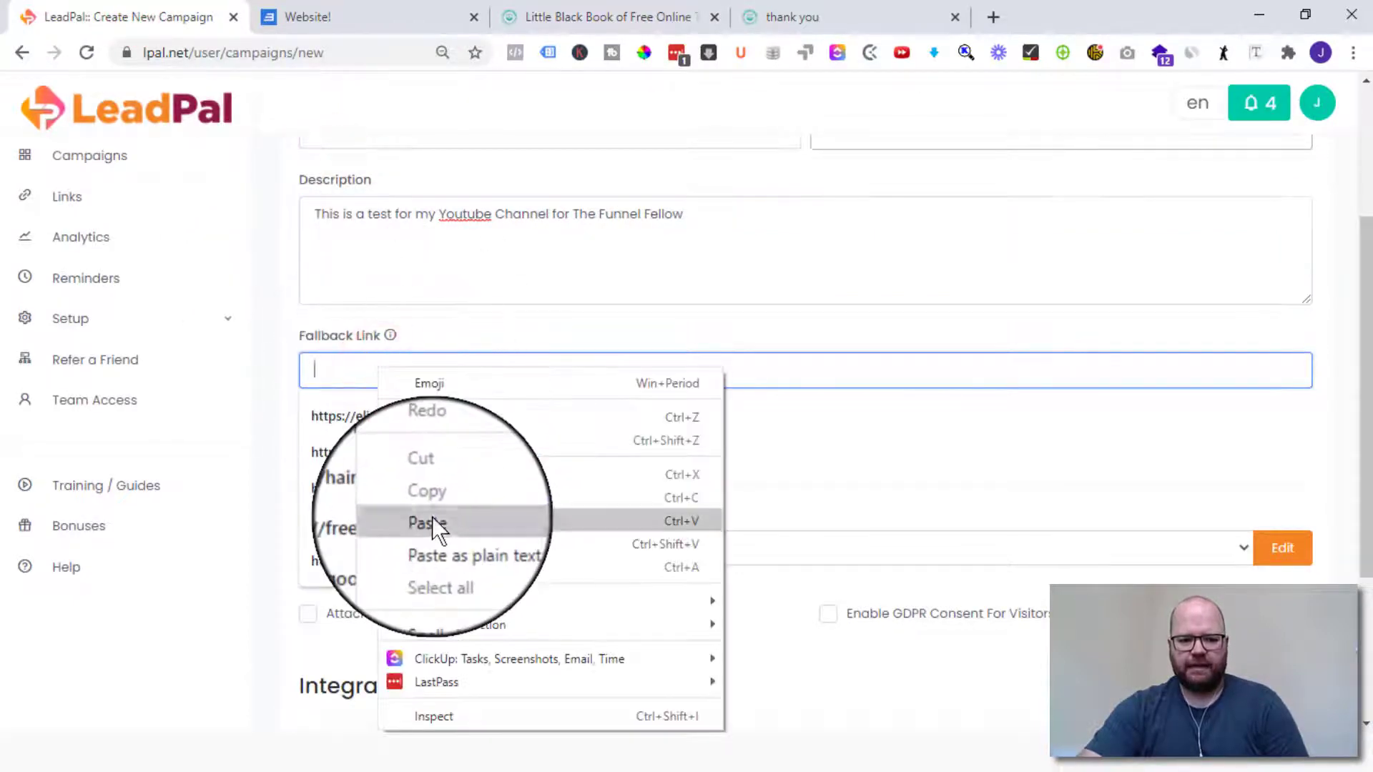
click(431, 520)
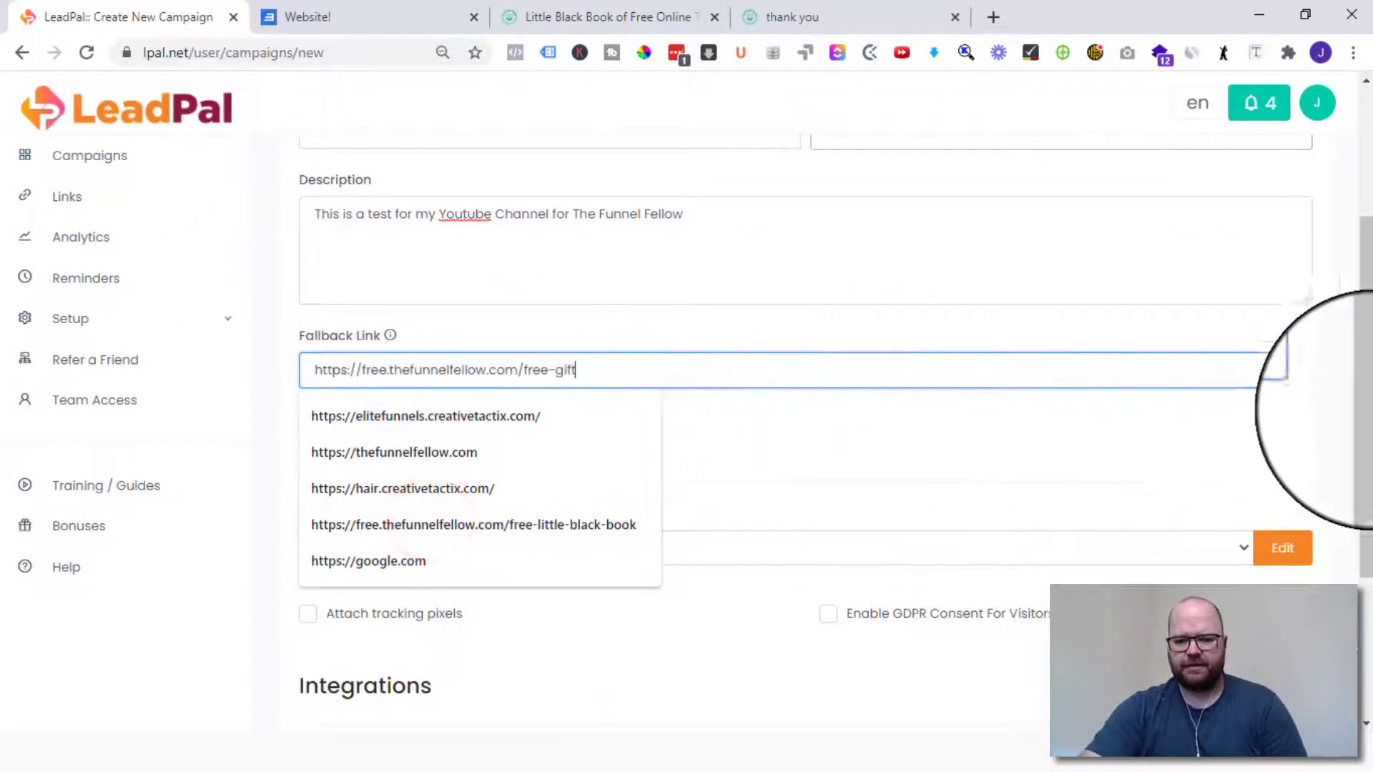
click(1339, 372)
scroll(852, 432, down, 3)
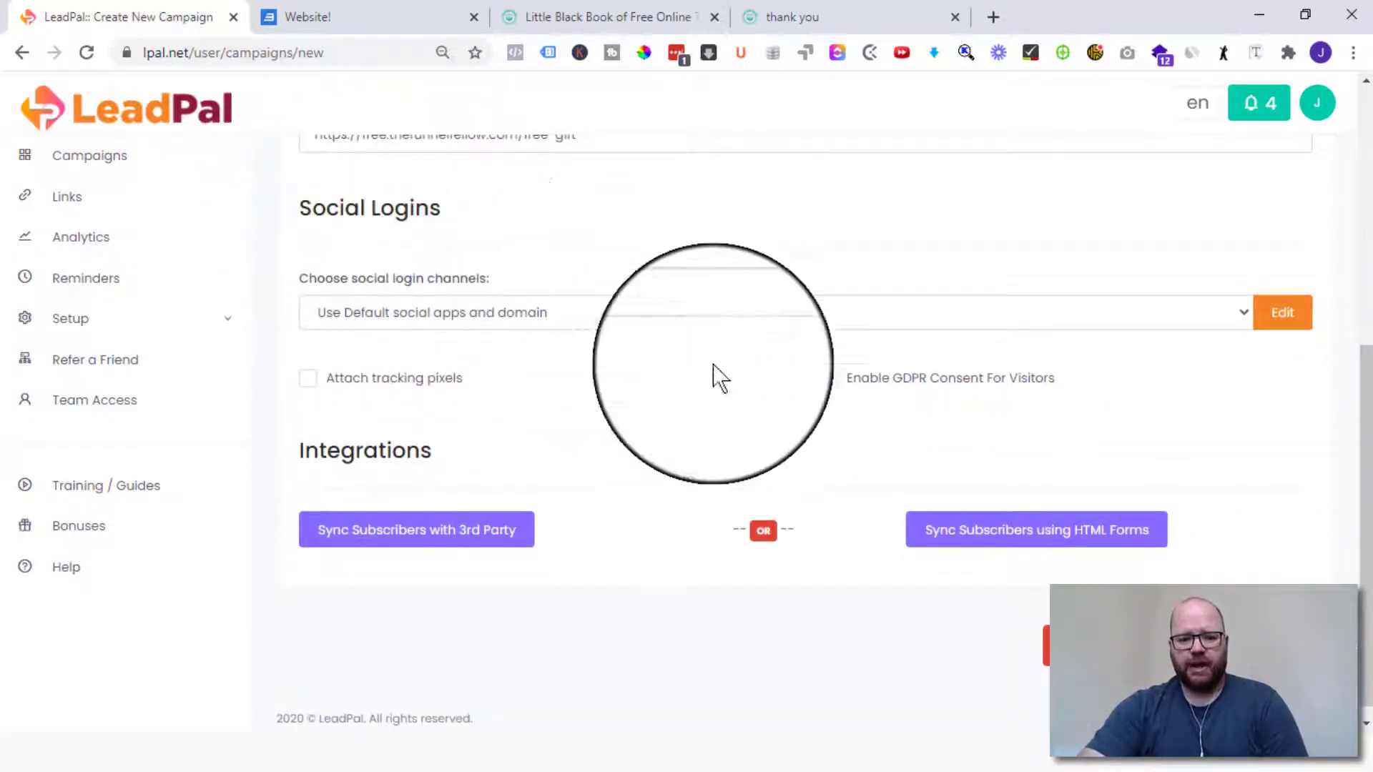
- Select 'Use Default social apps and domain' and bring up the per-network button settings
click(401, 322)
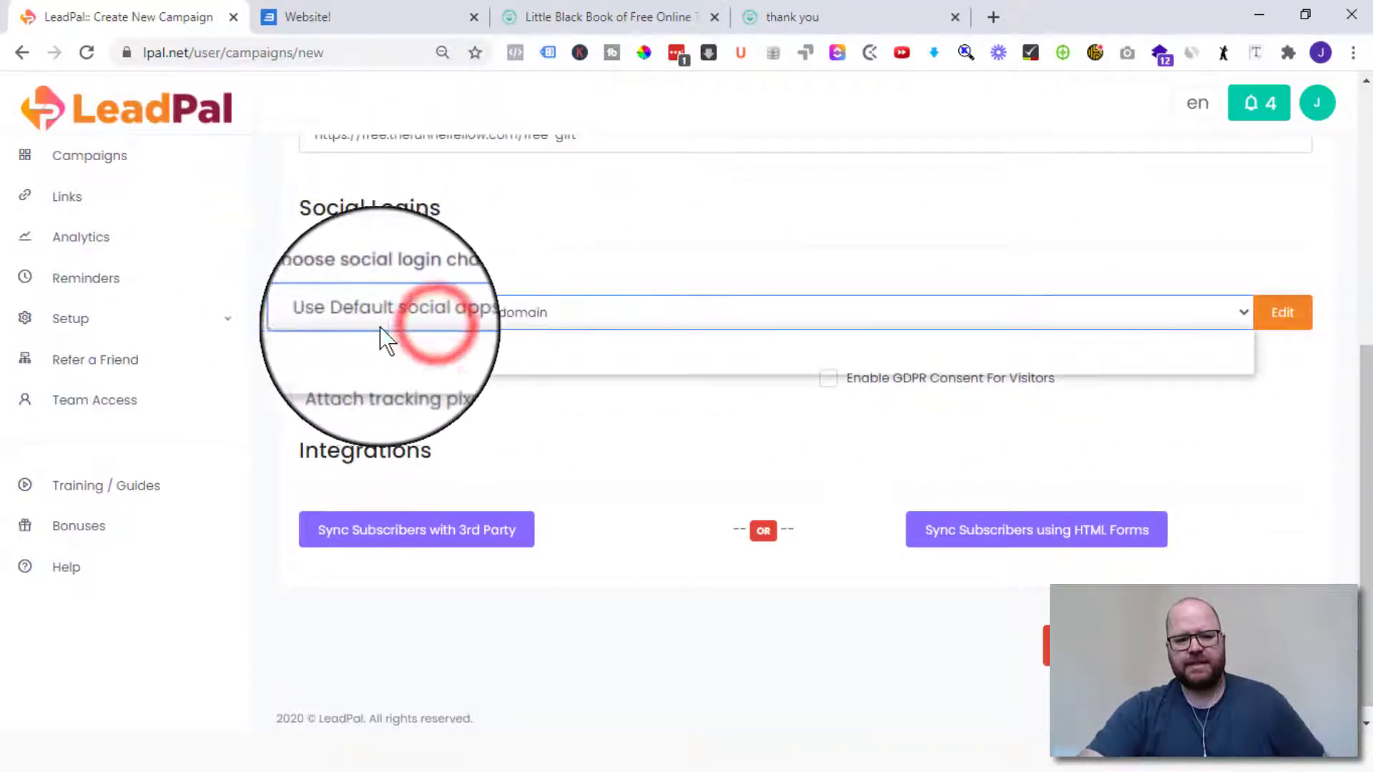
click(439, 341)
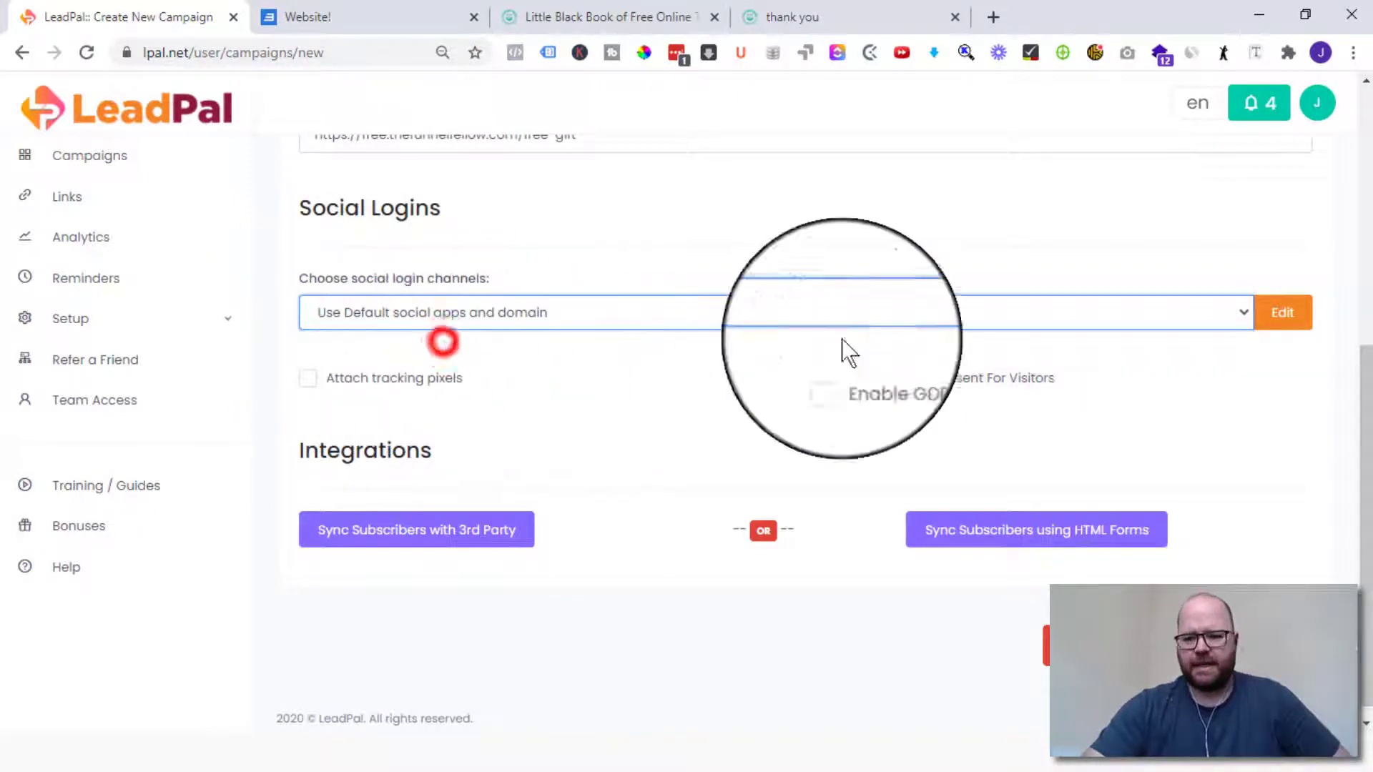
click(1273, 326)
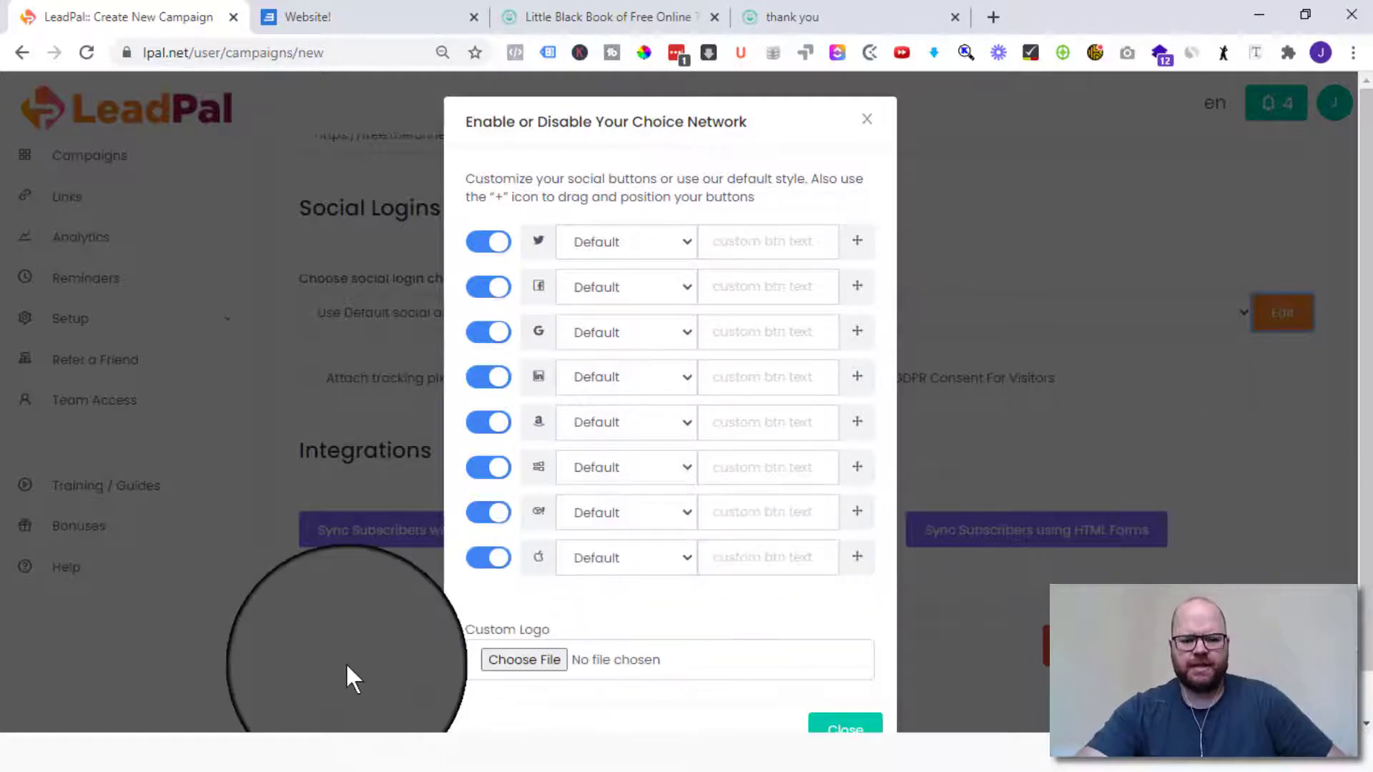
- Review the Google row's button style in the network settings, then close the modal
scroll(572, 601, down, 1)
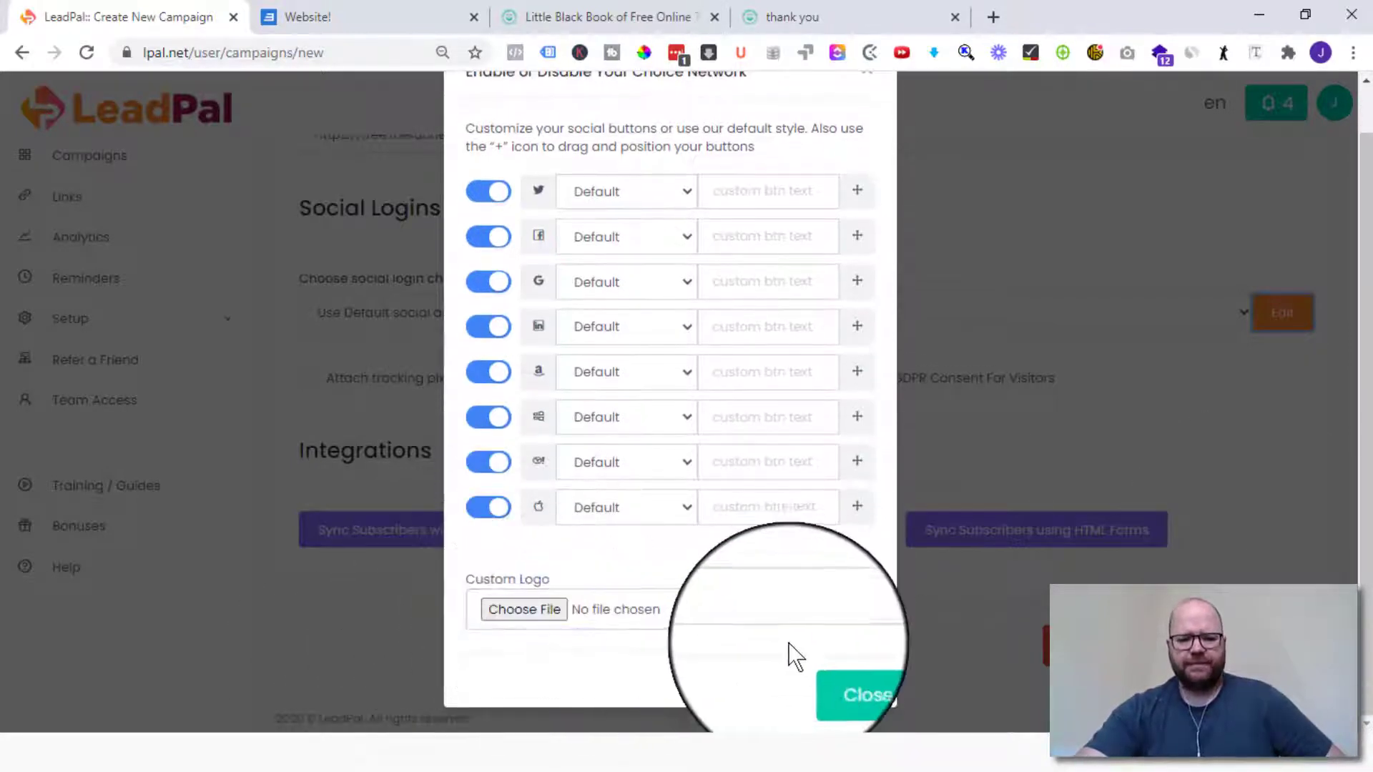
click(499, 612)
click(665, 250)
scroll(680, 236, up, 1)
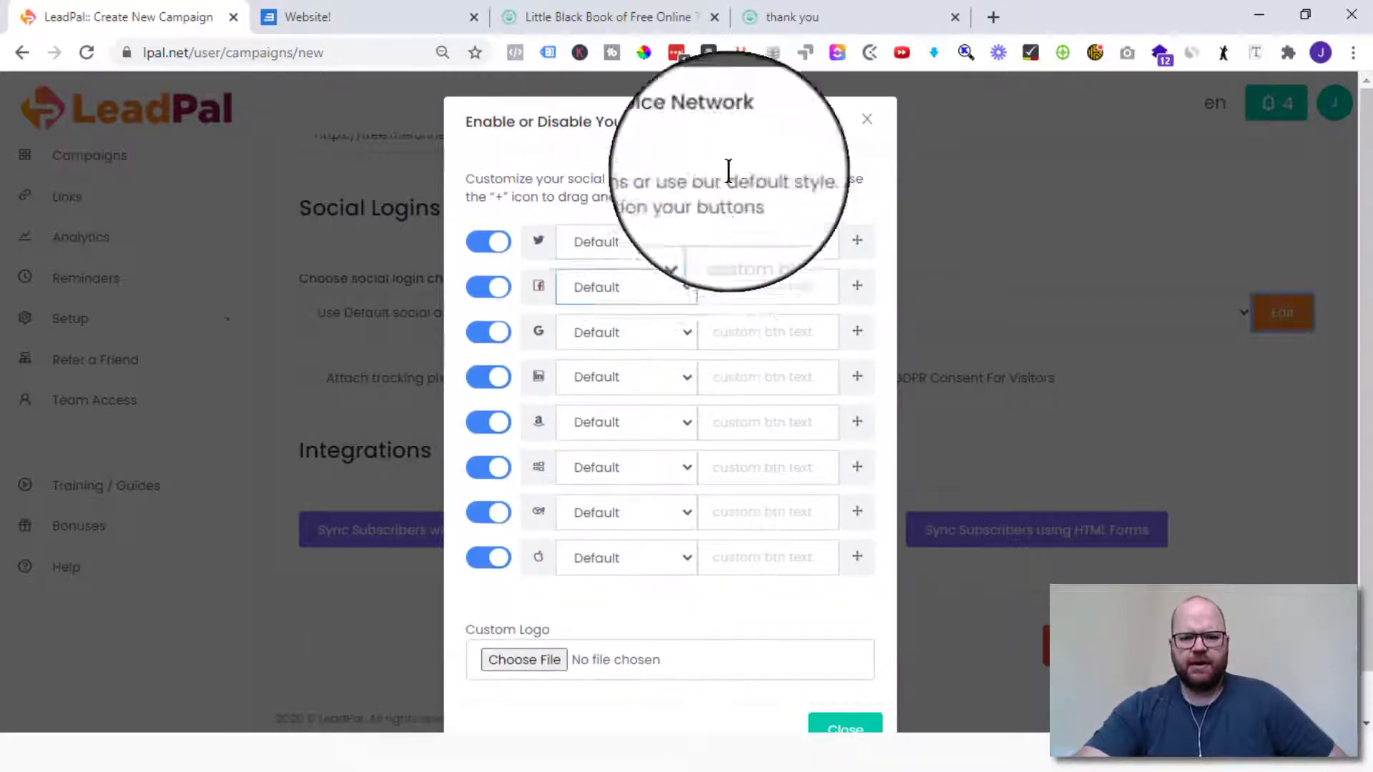
click(647, 344)
scroll(550, 607, down, 1)
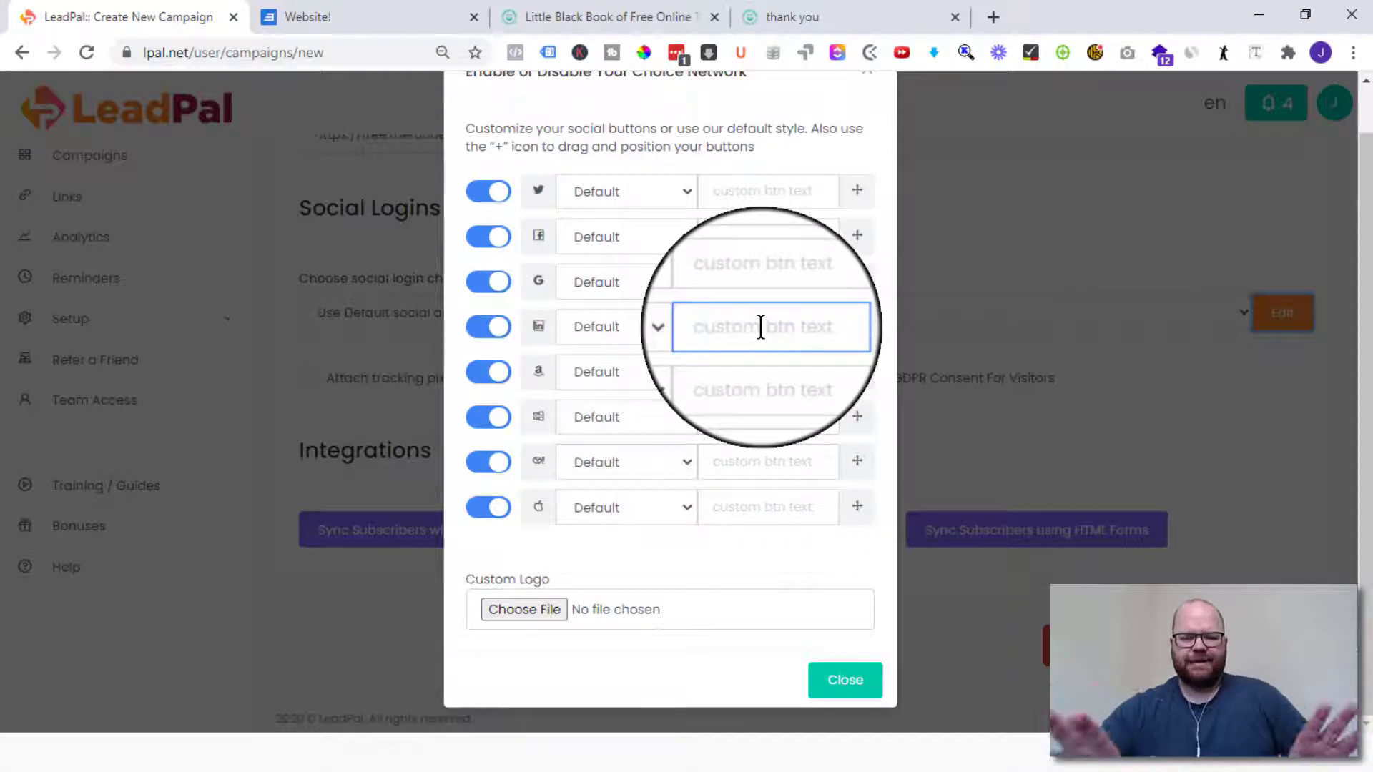
click(857, 690)
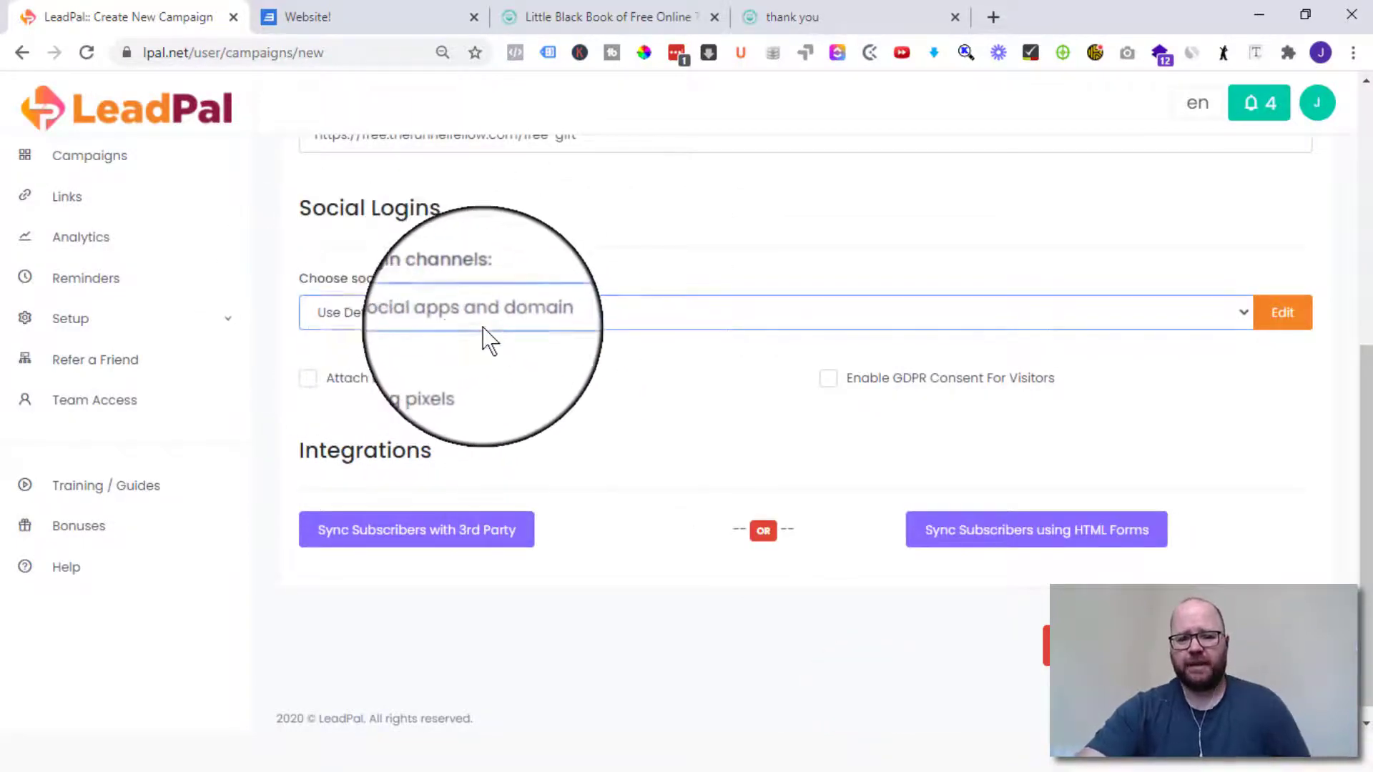
- Add a subscriber sync using activecampaign / Creative | Active and save the campaign
scroll(680, 365, down, 1)
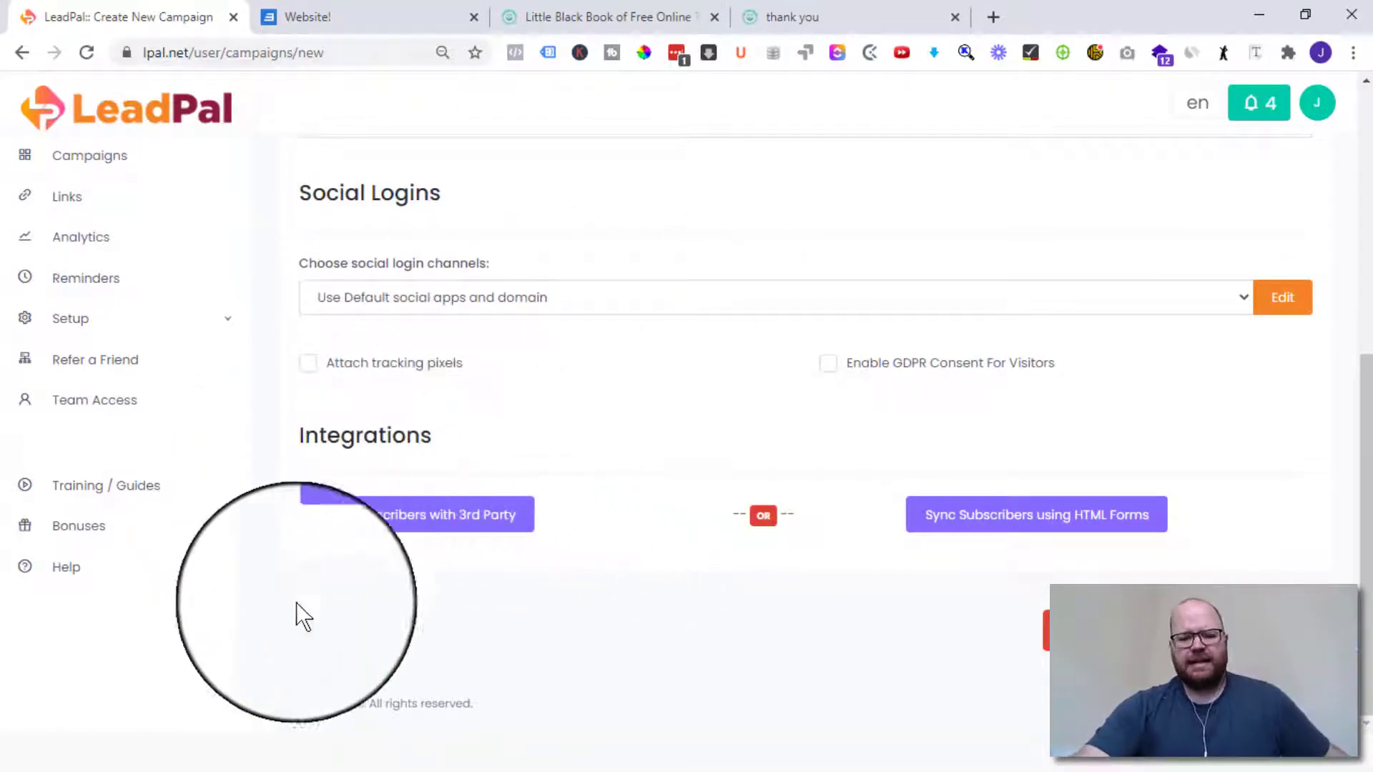
click(427, 535)
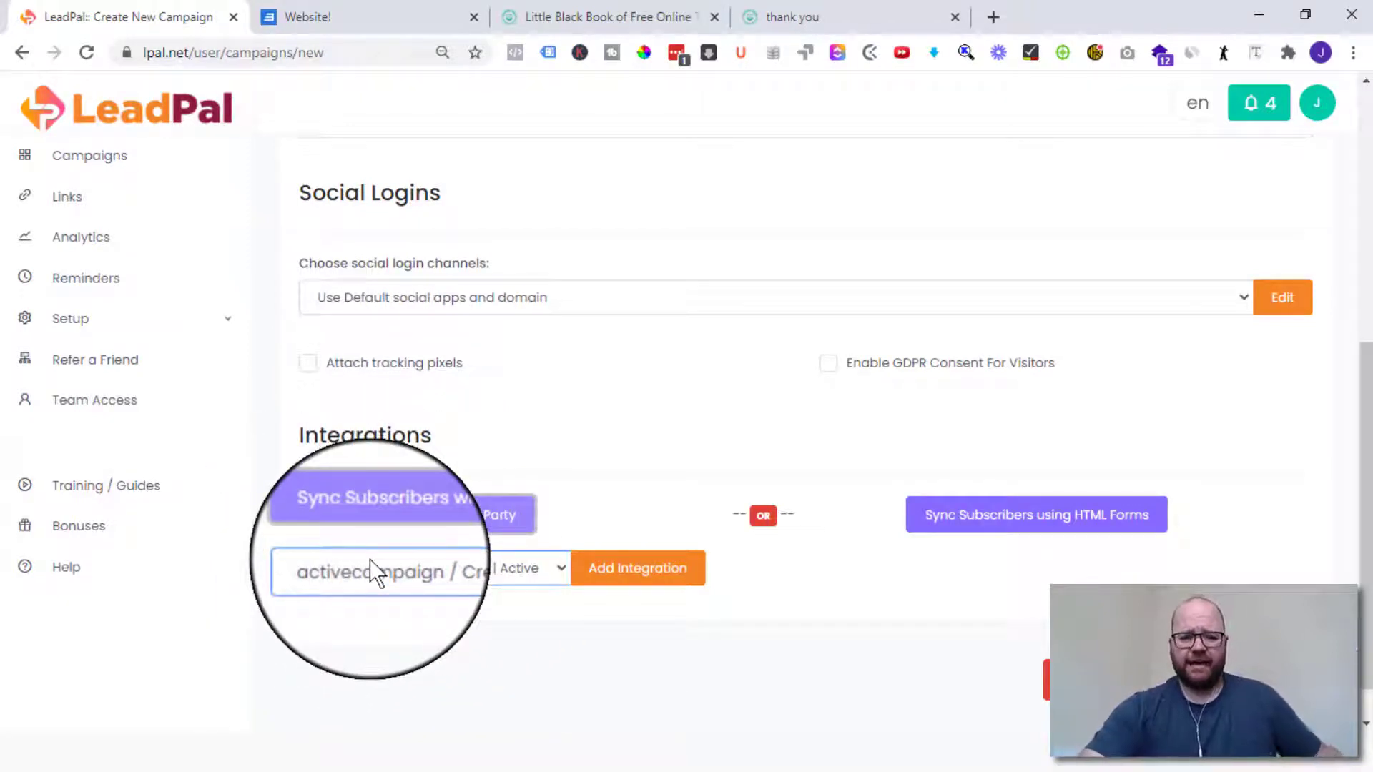
click(547, 563)
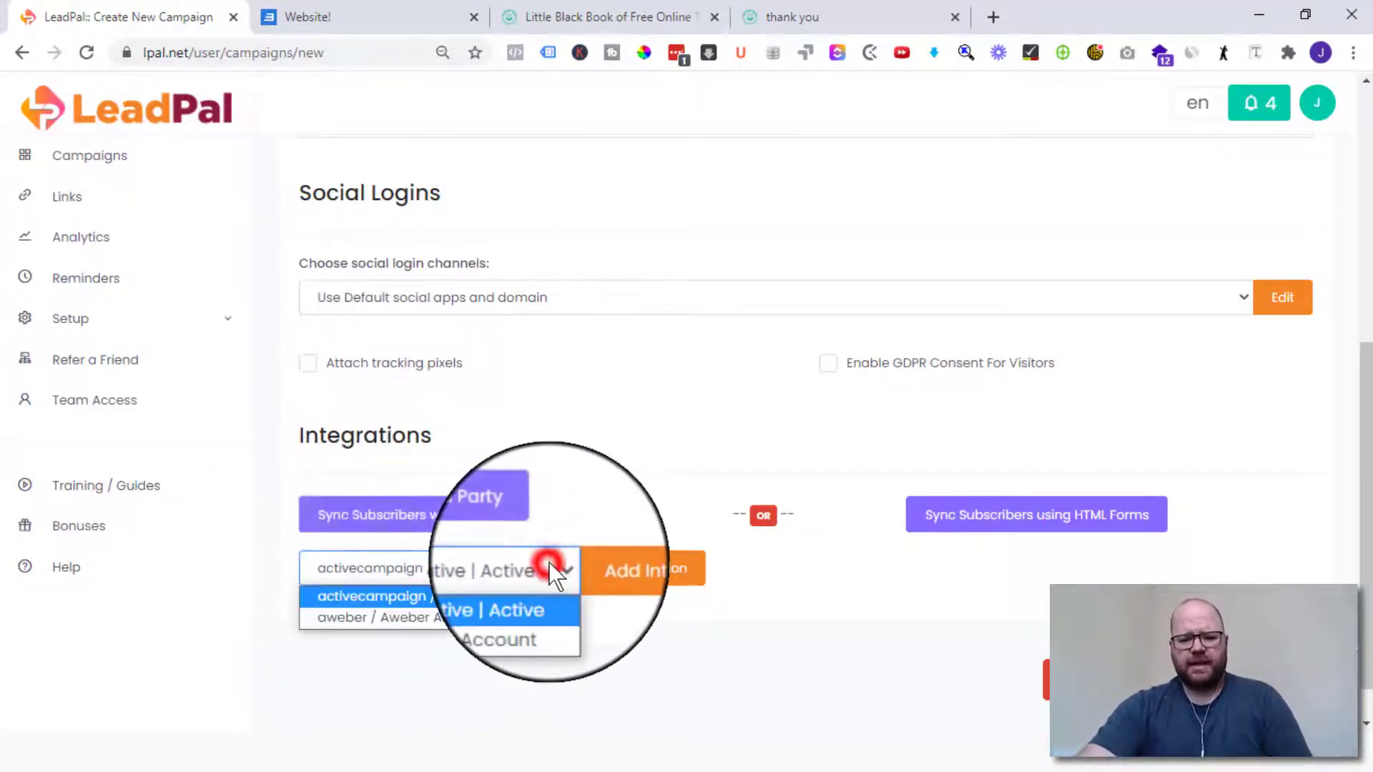
click(733, 585)
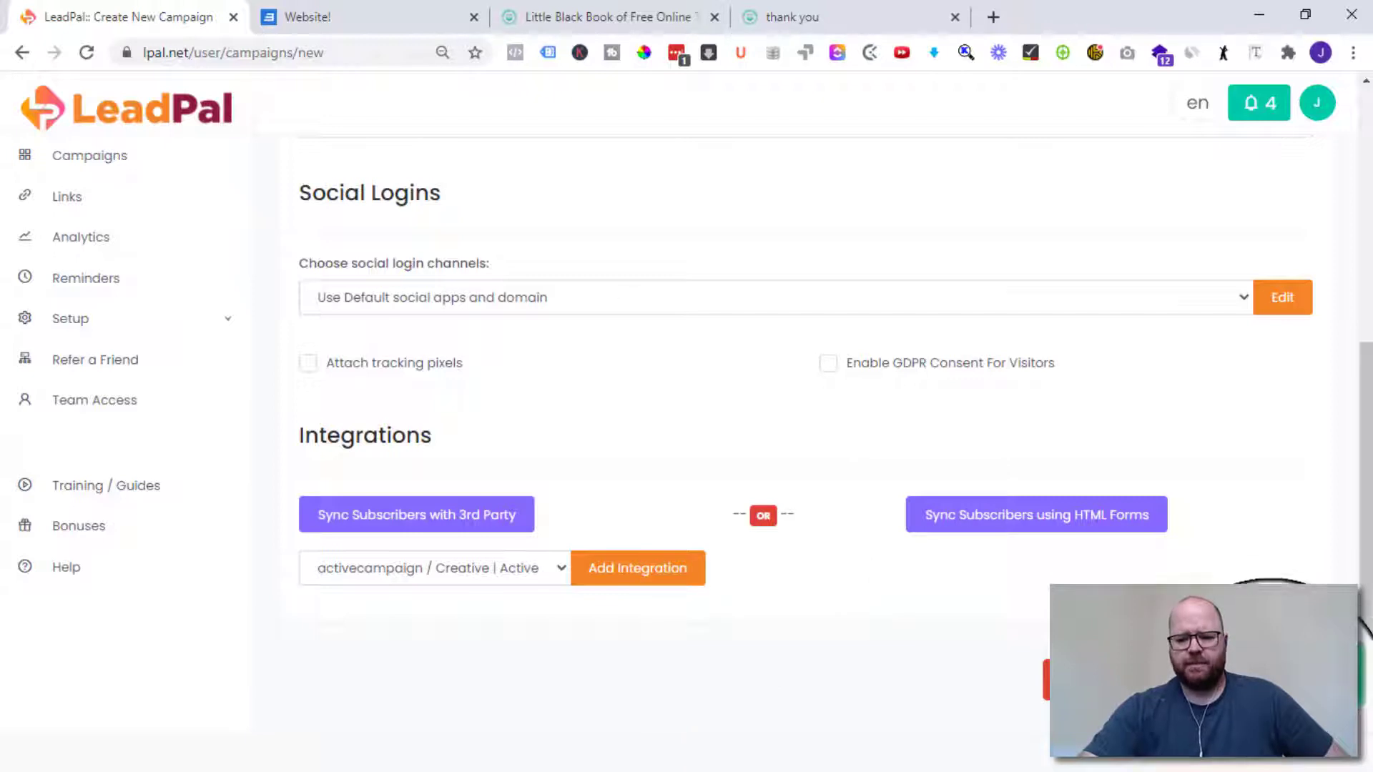
click(1210, 681)
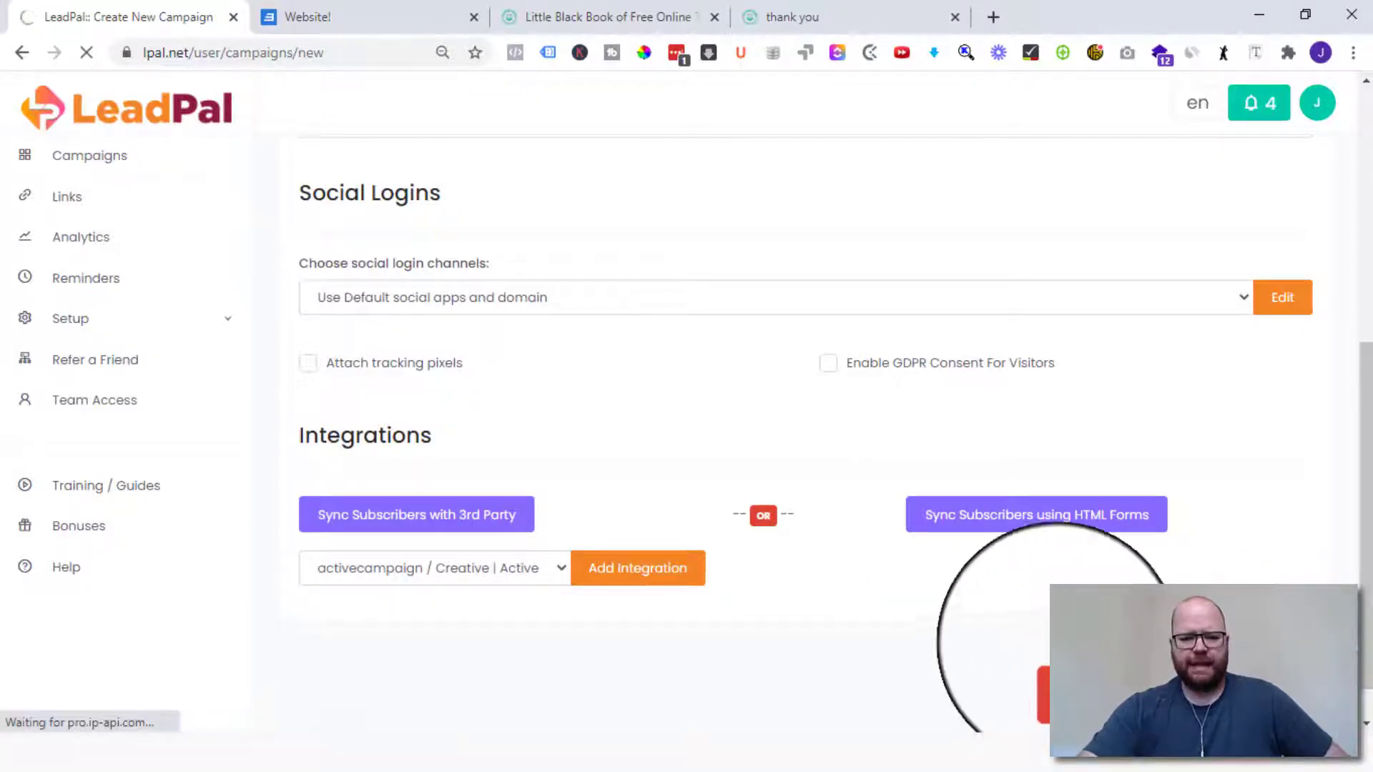
- Go to Links, start a new link, and bring up the thank-you page tab
scroll(710, 485, up, 7)
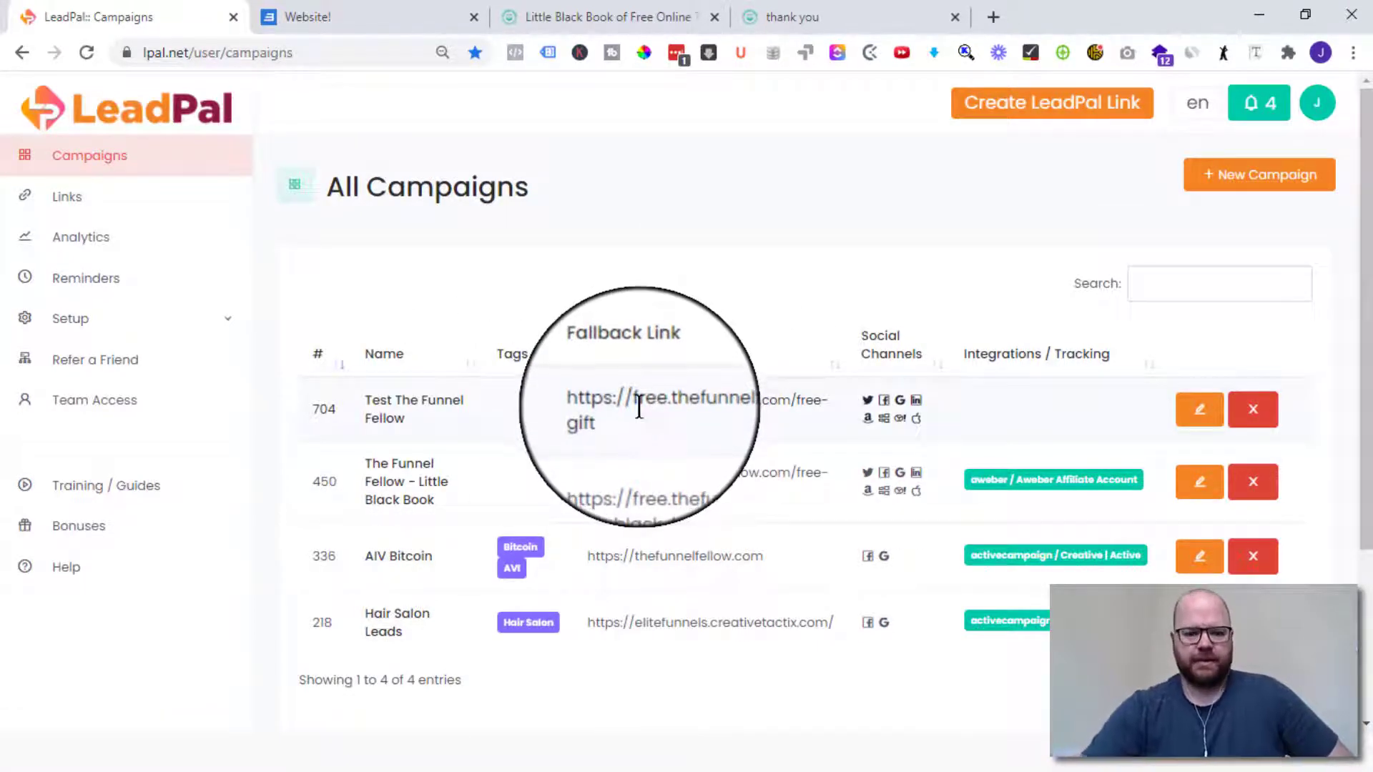
click(71, 200)
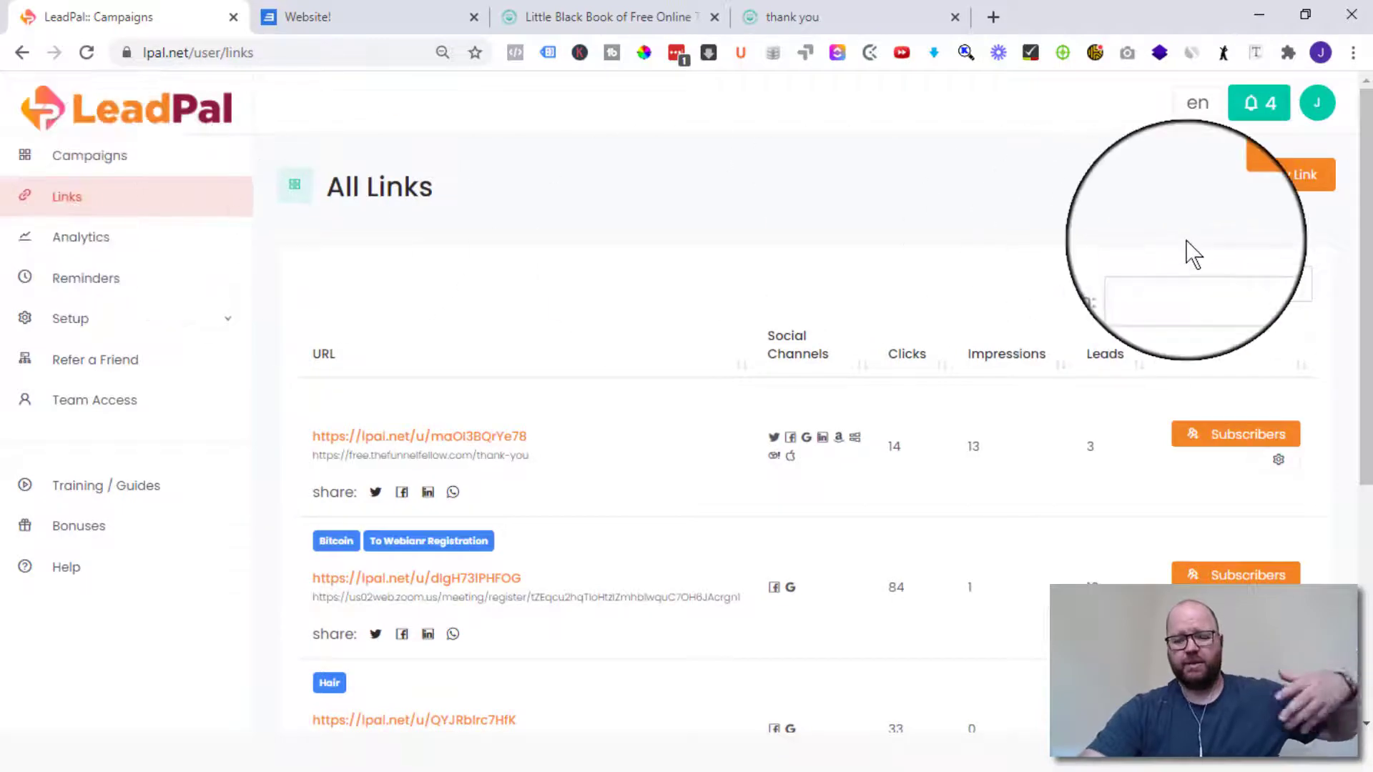
click(1284, 179)
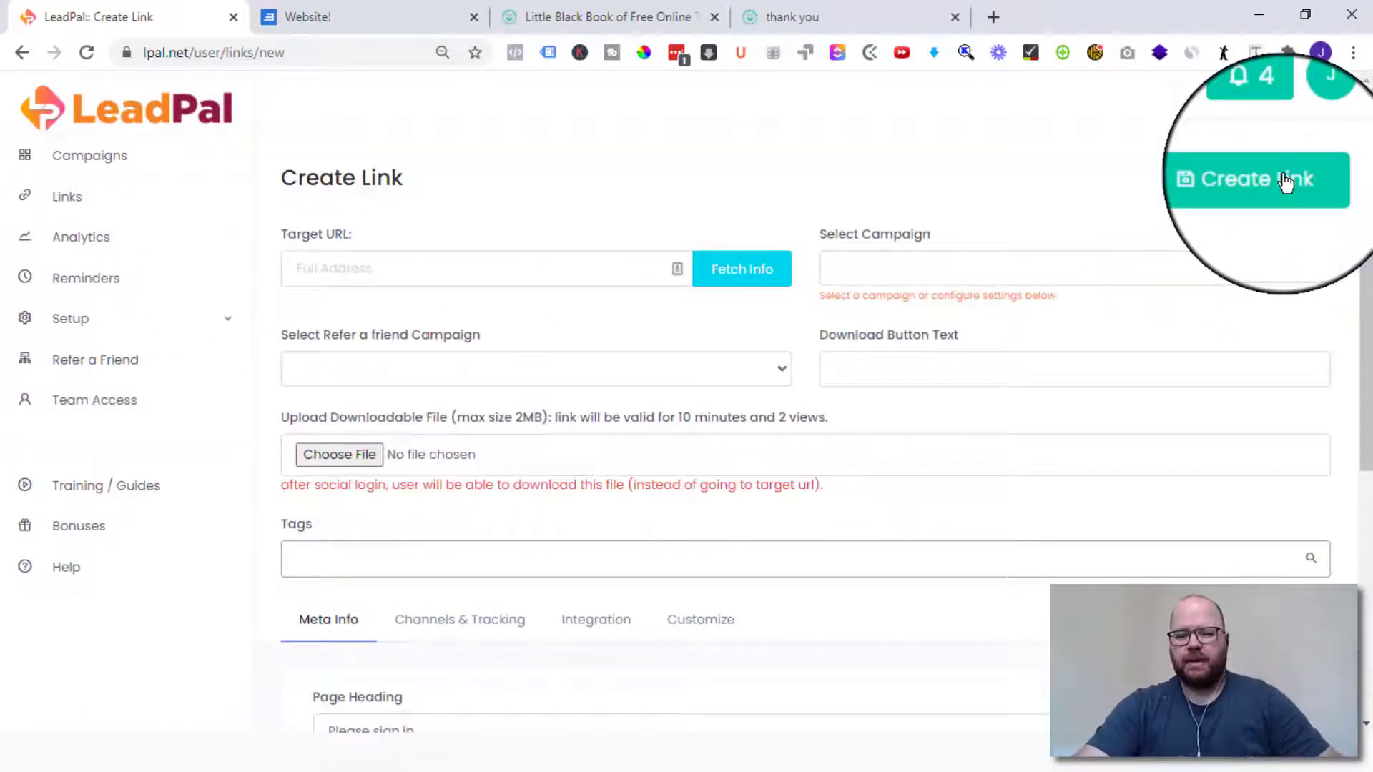
click(801, 12)
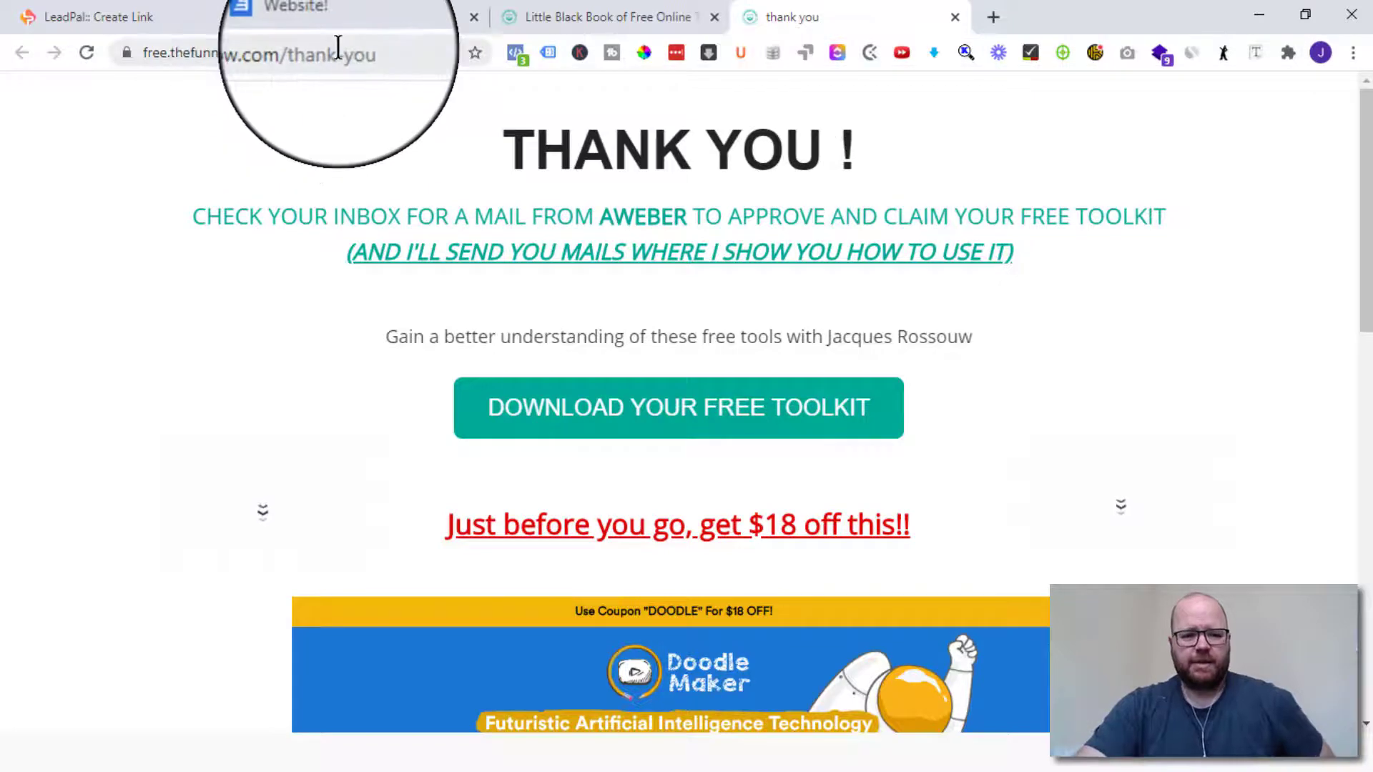
- Set the link's Target URL to the free.thefunnelfellow.com/thank-you address
click(366, 54)
right_click(302, 50)
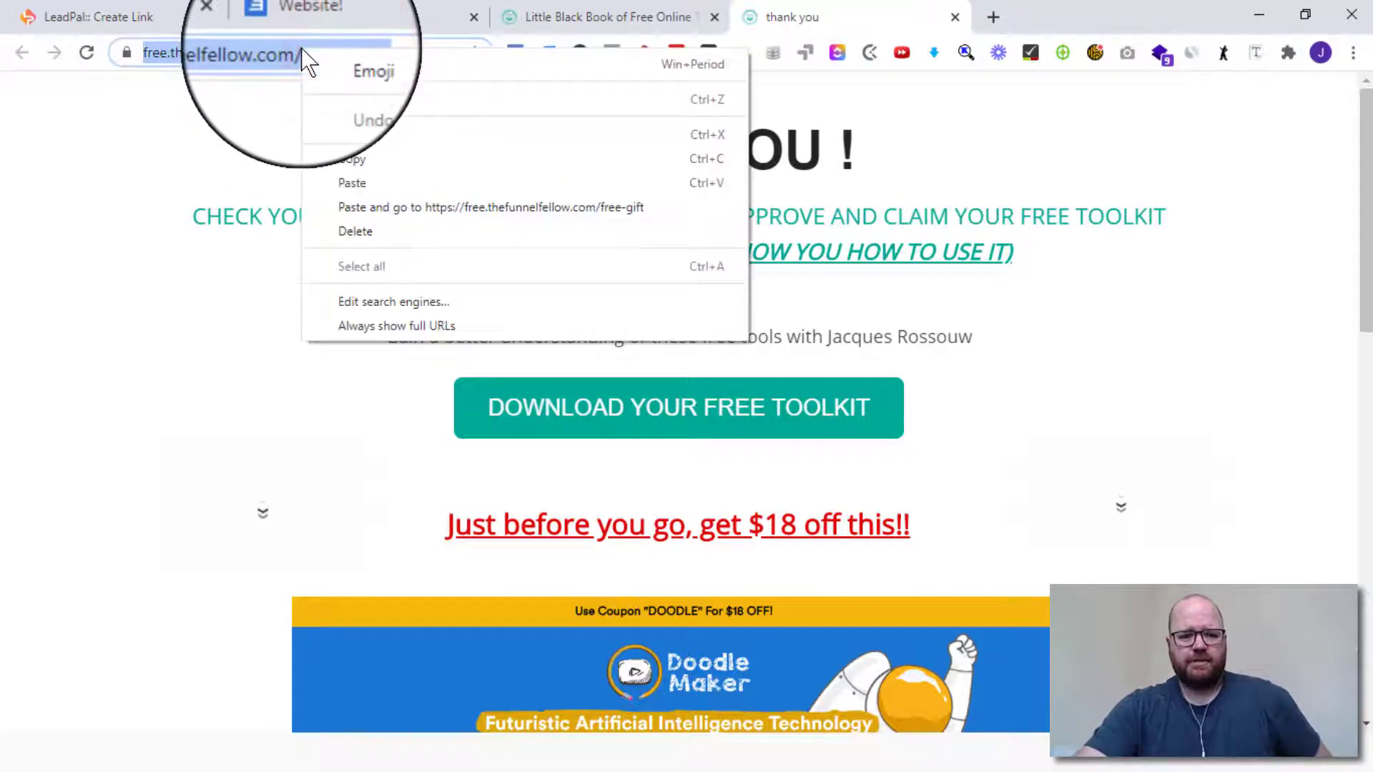
click(354, 157)
click(134, 16)
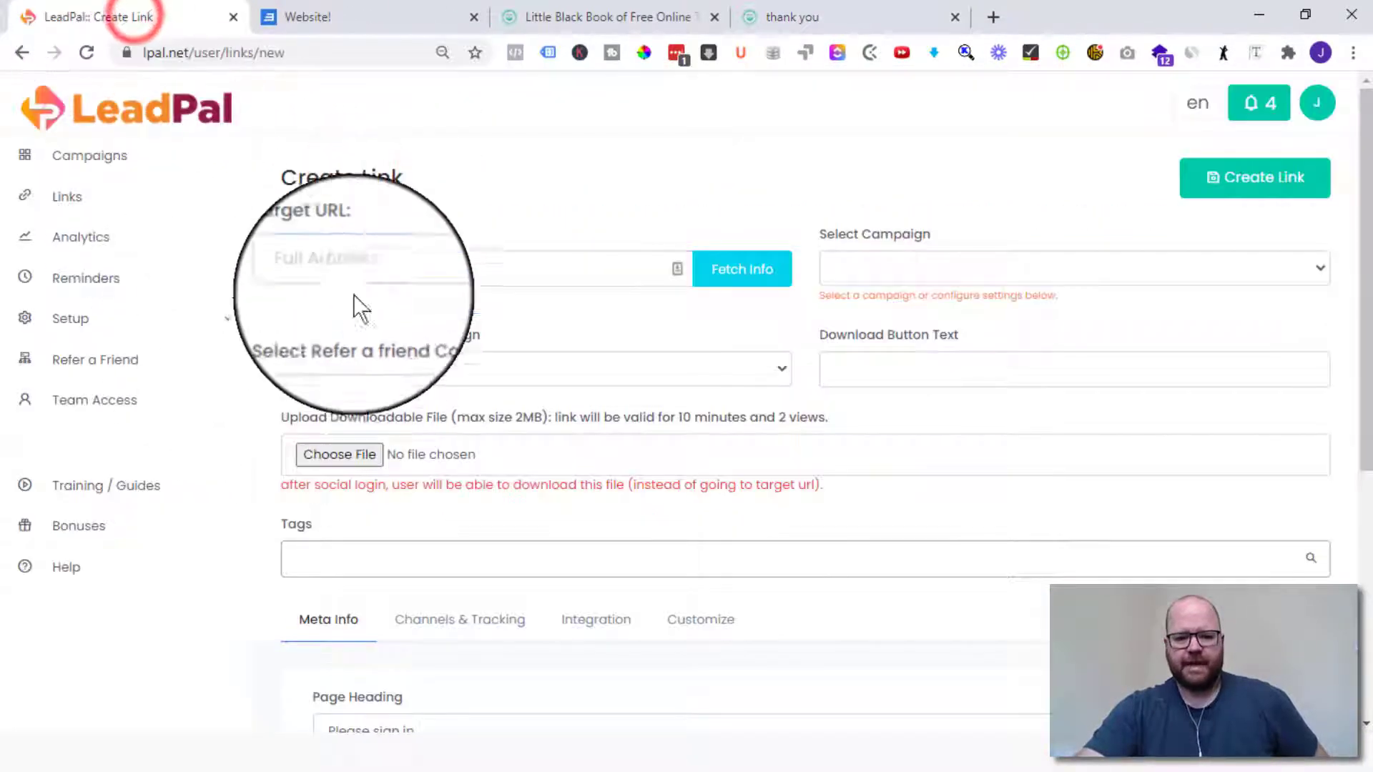
click(353, 268)
right_click(354, 270)
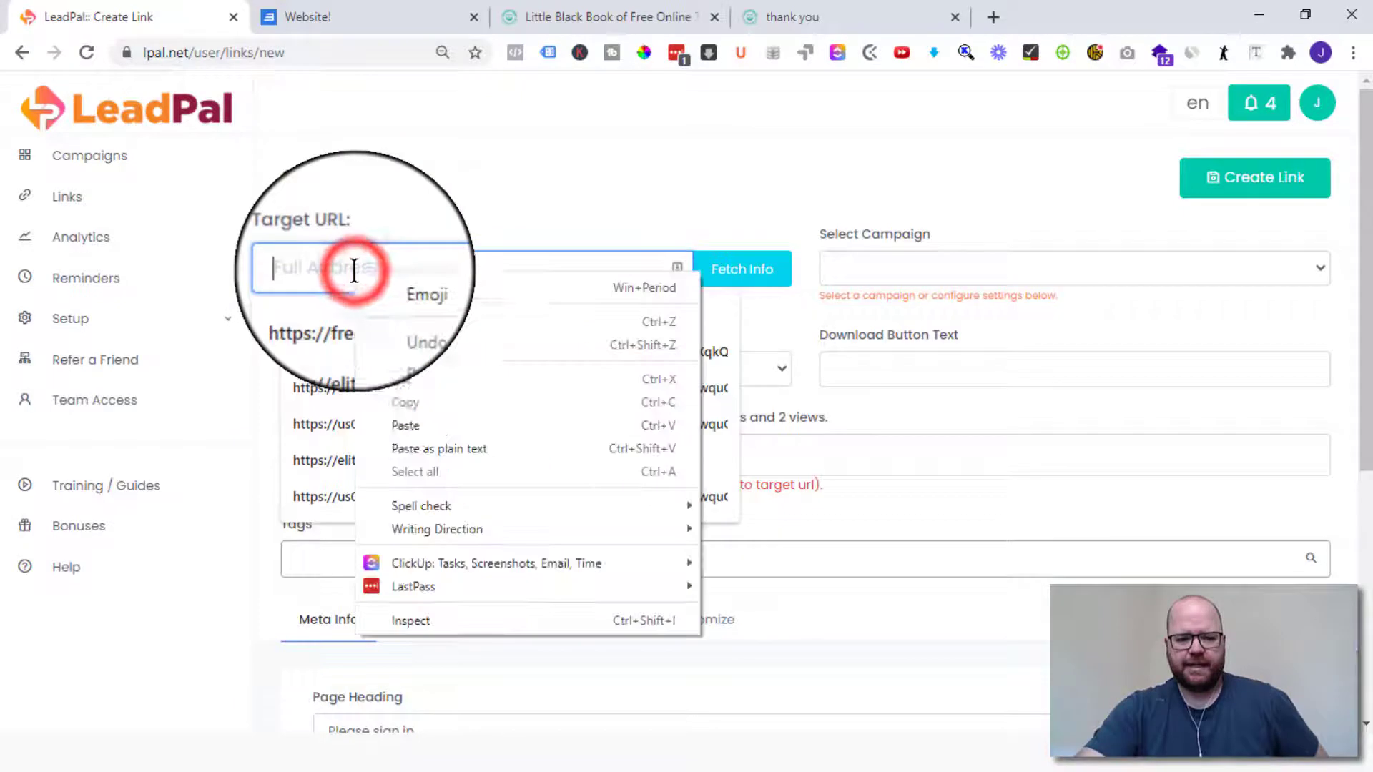
click(401, 415)
click(554, 196)
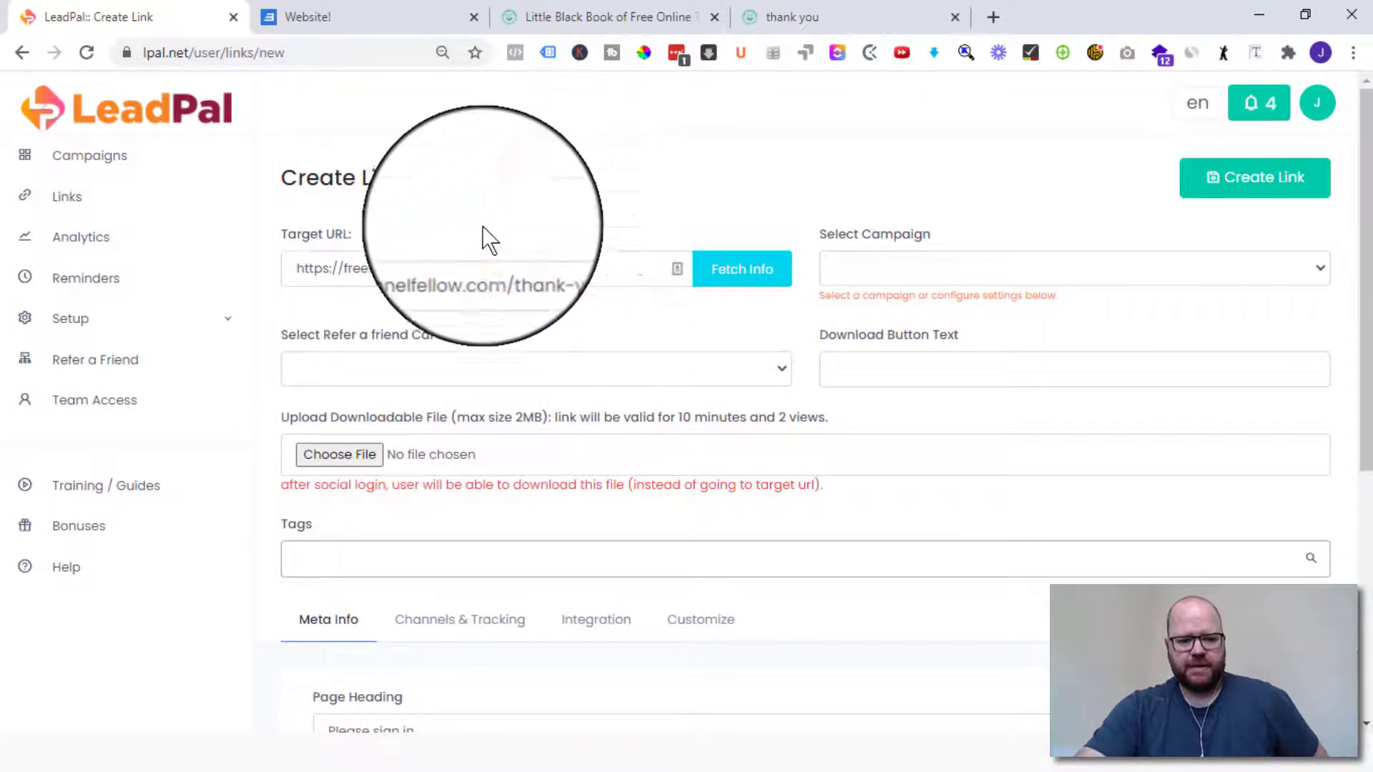
- Attach the link to the Test The Funnel Fellow campaign
click(894, 255)
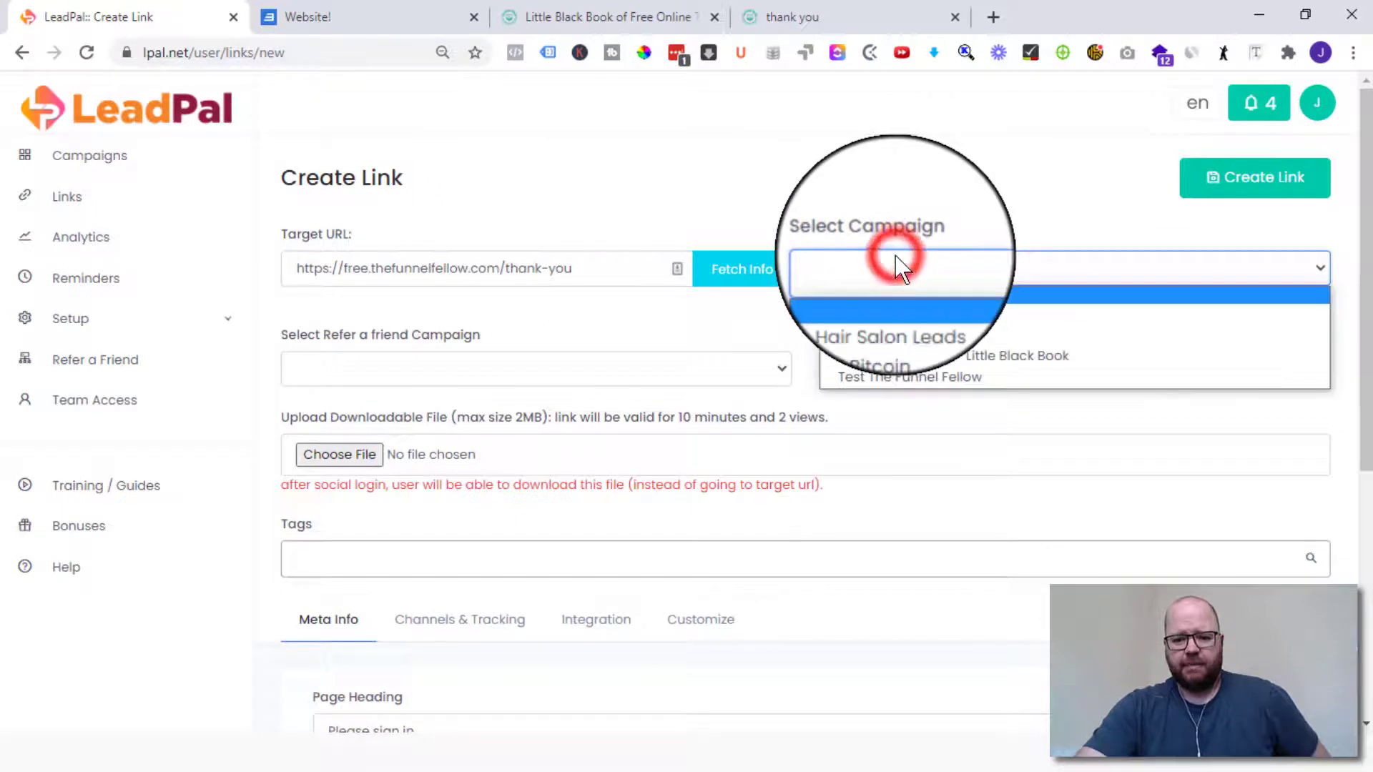
click(933, 380)
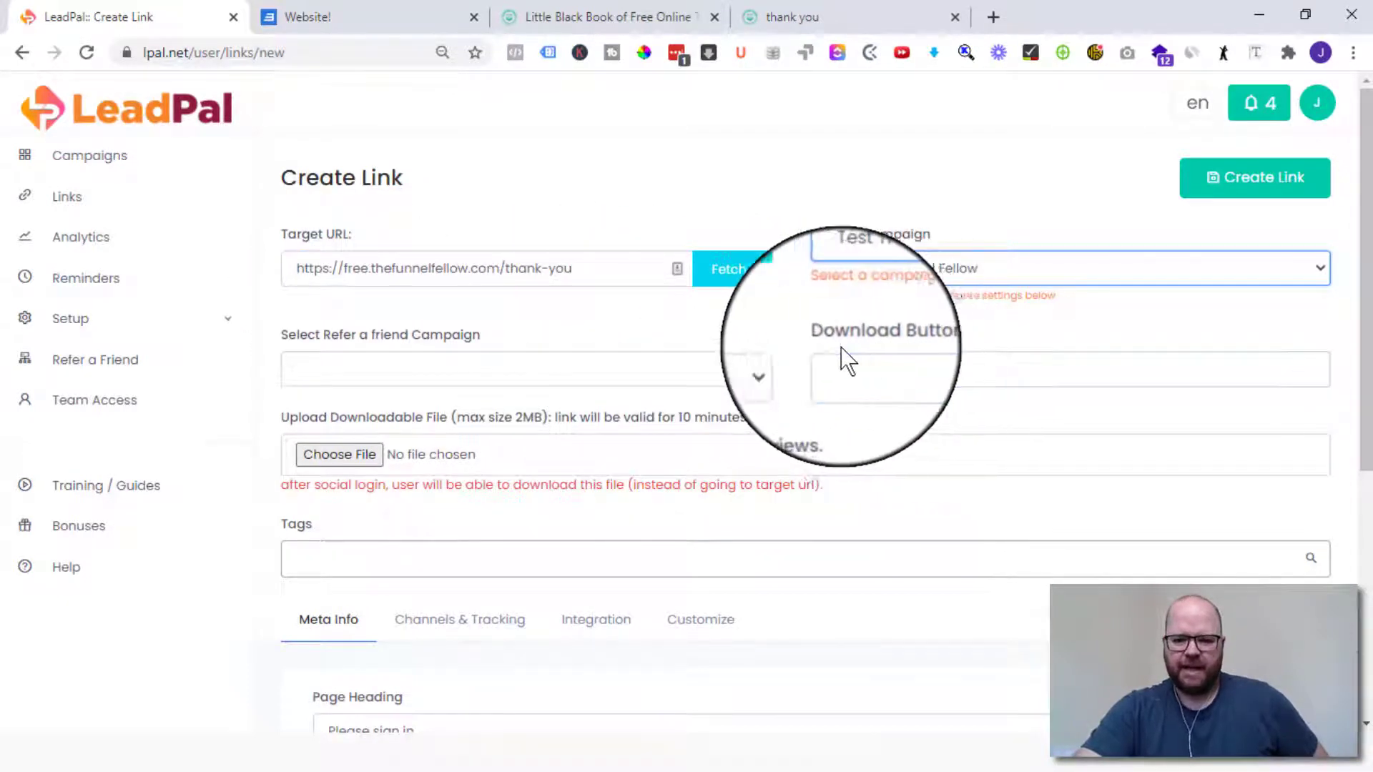
click(924, 361)
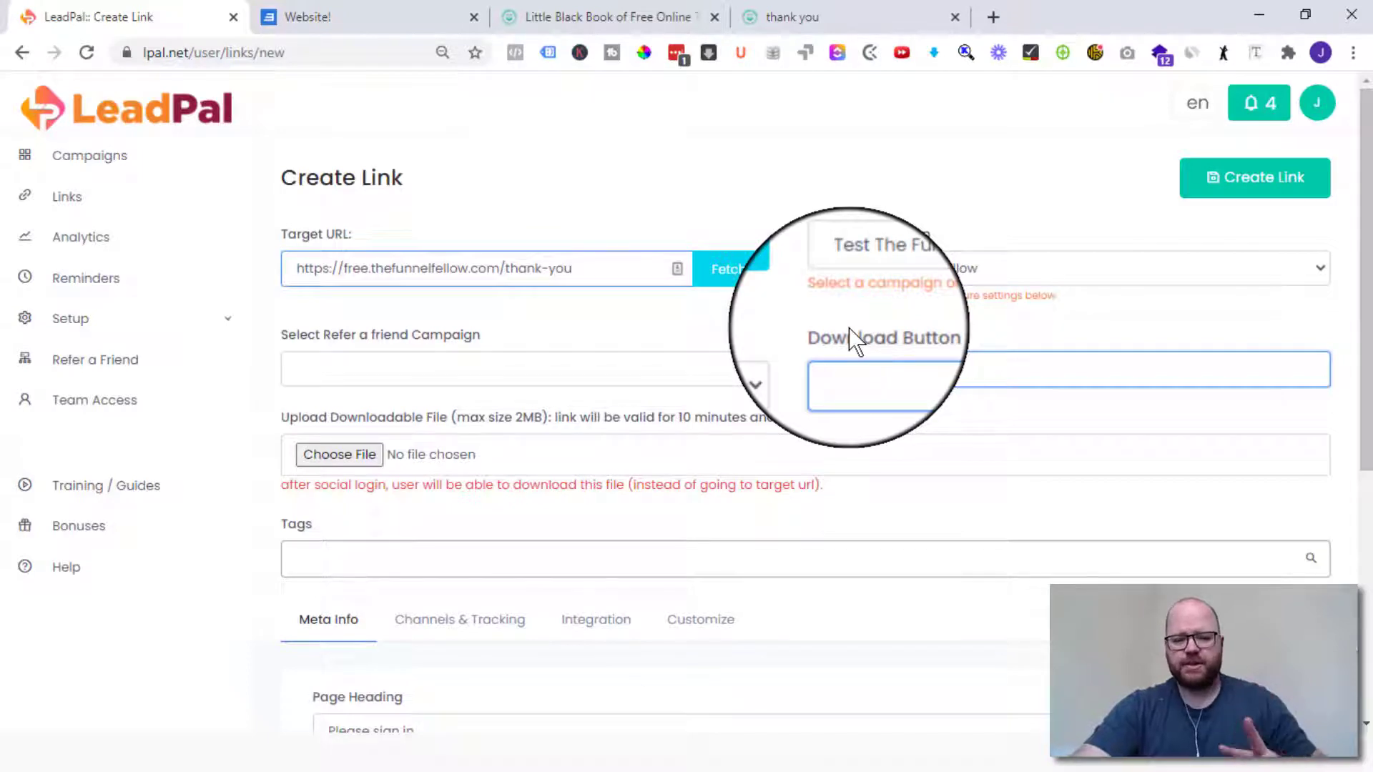
scroll(836, 336, down, 3)
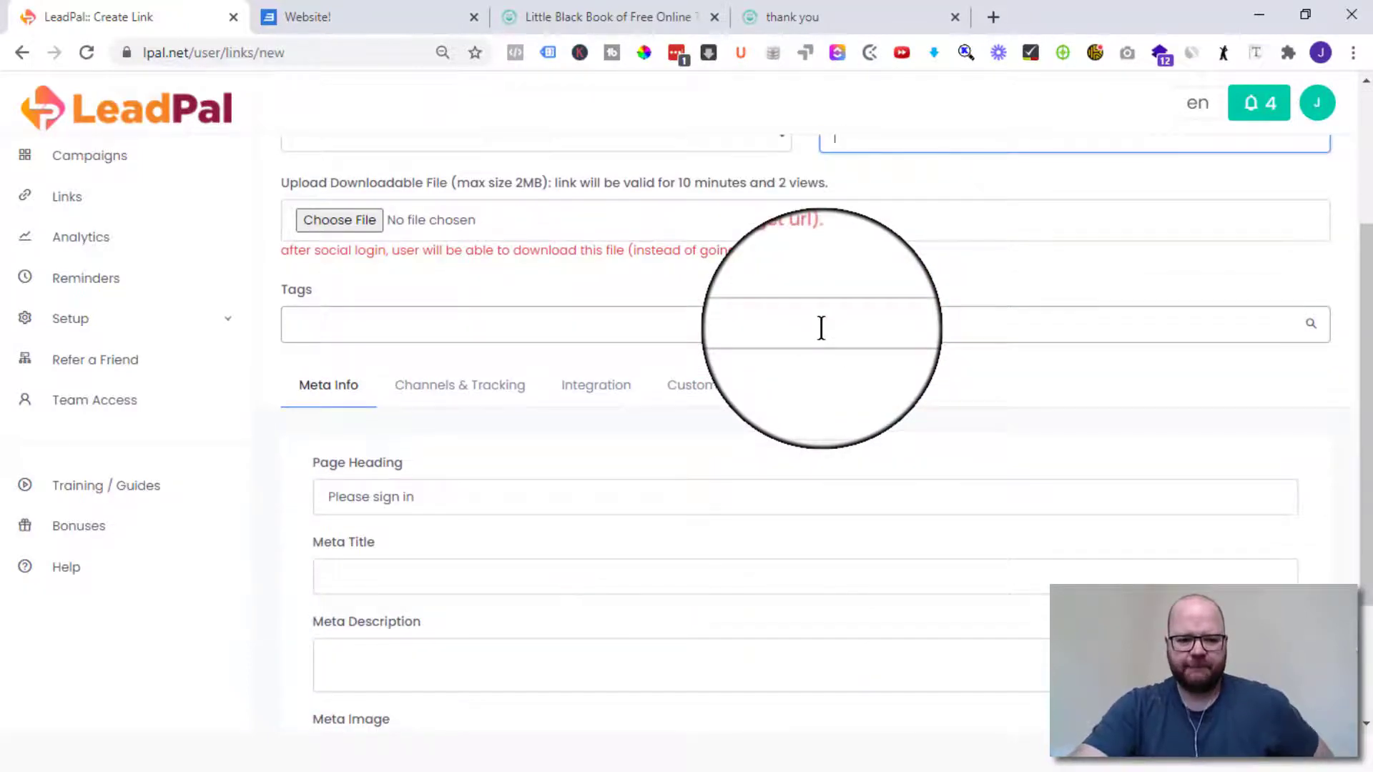
scroll(821, 328, up, 3)
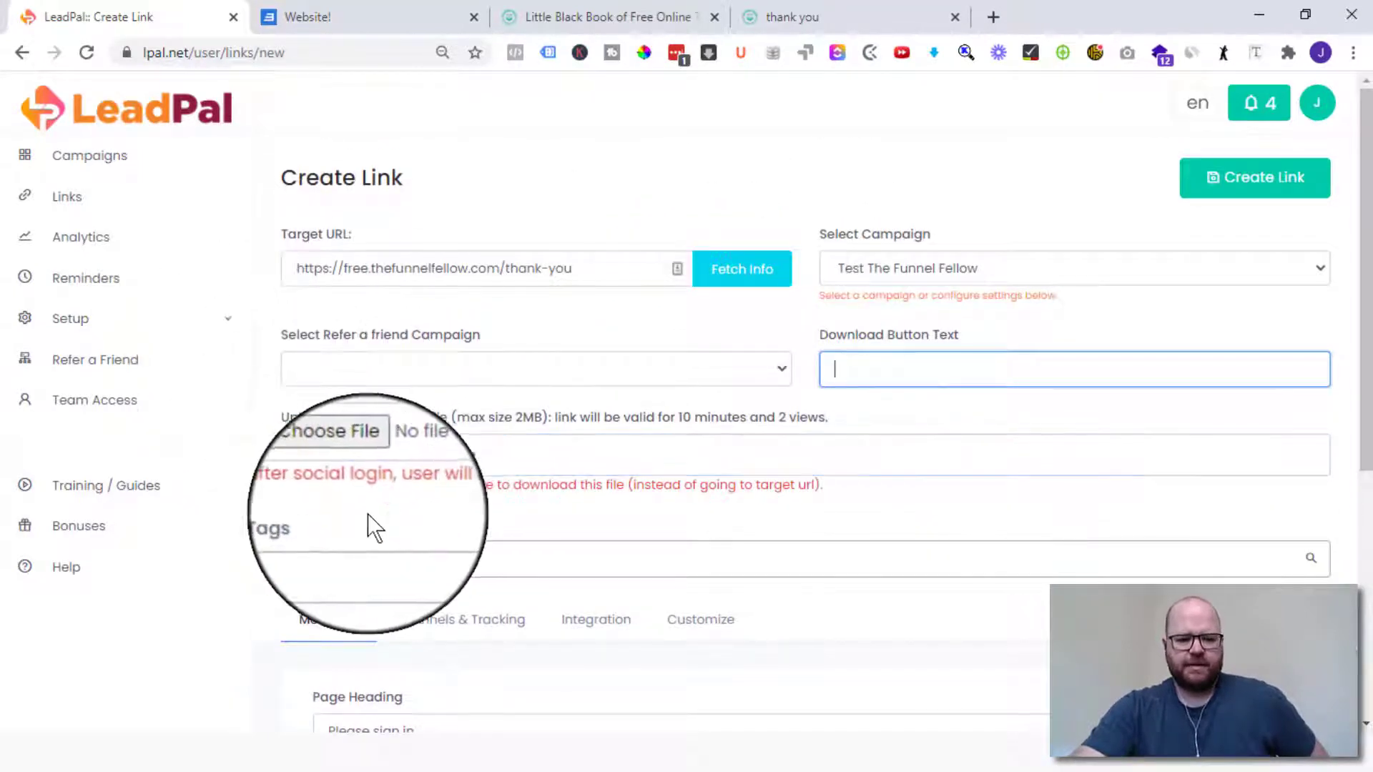
scroll(415, 472, down, 3)
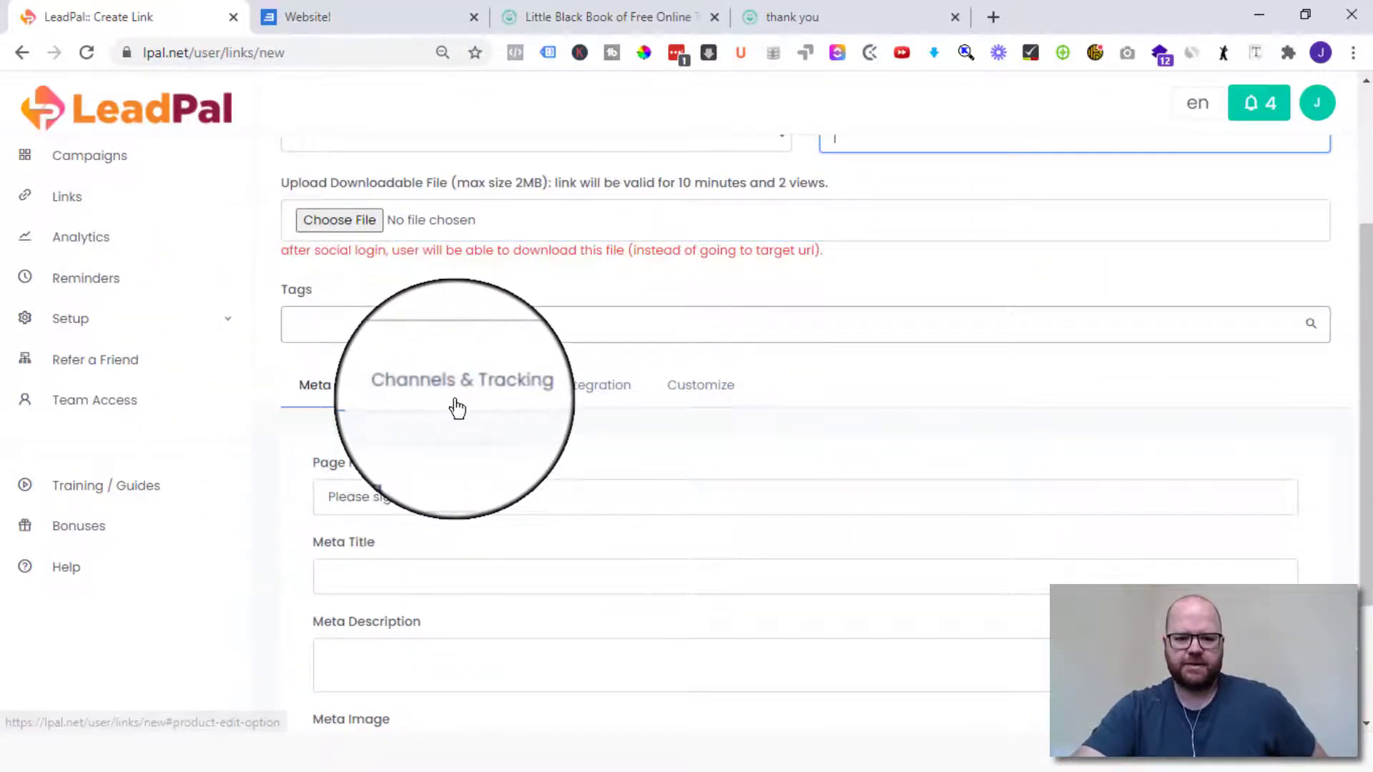
- Review the Channels & Tracking, Integration and Customize settings, then create the link
click(456, 400)
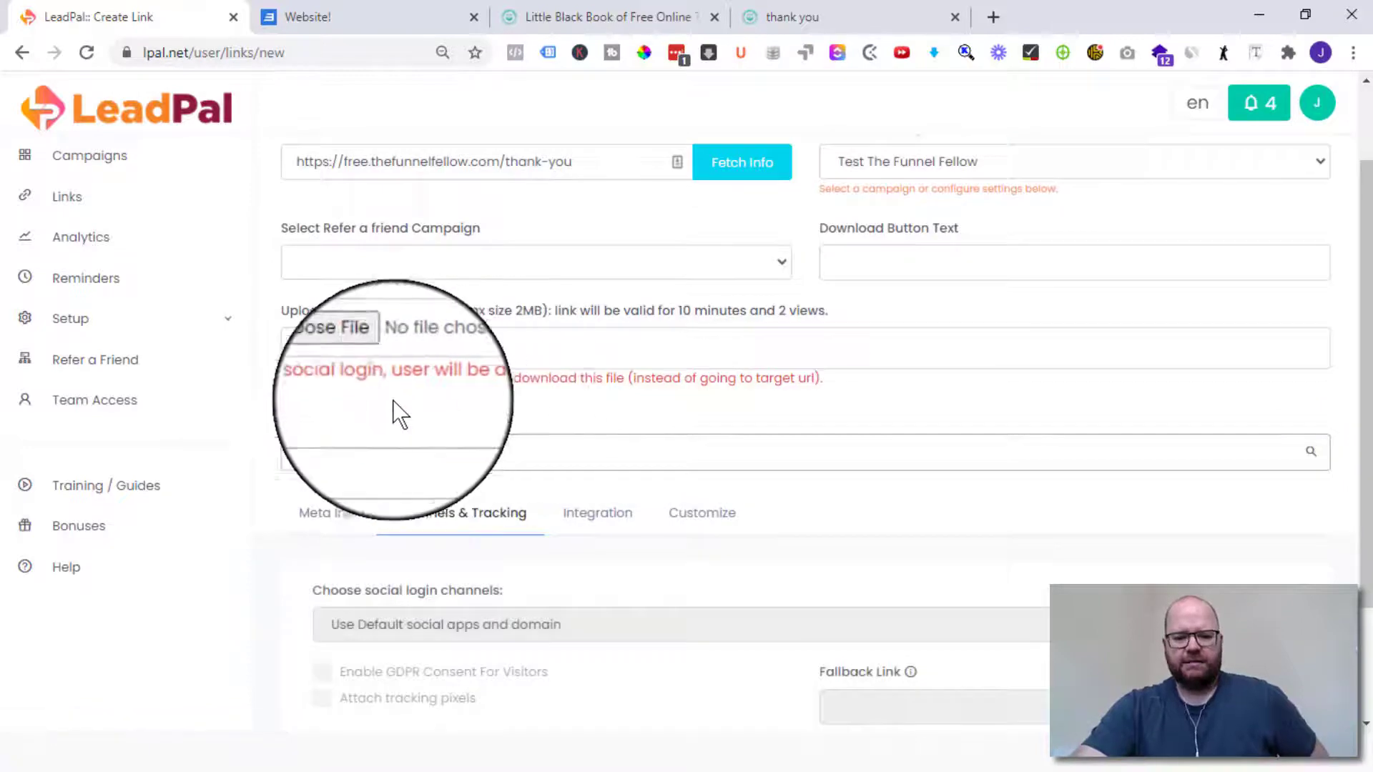
scroll(374, 450, down, 2)
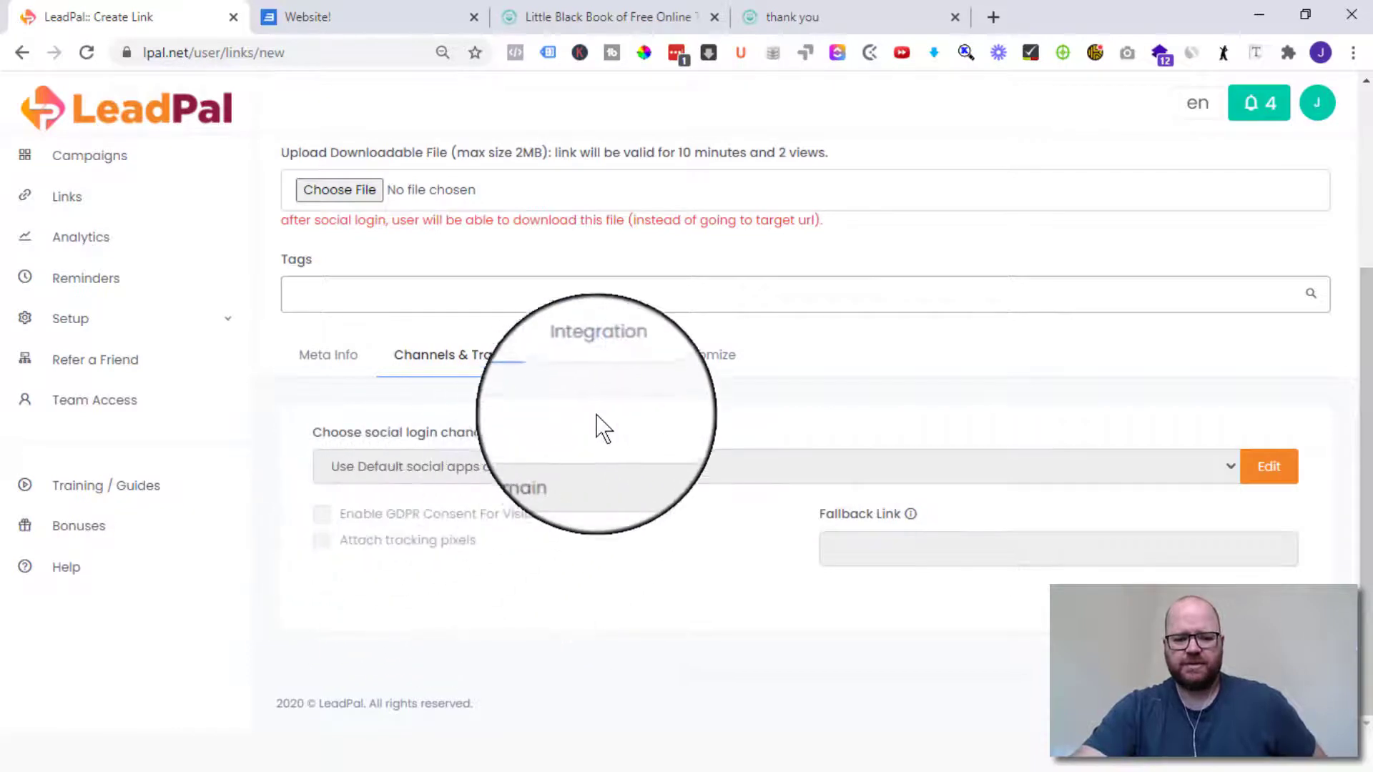
click(603, 356)
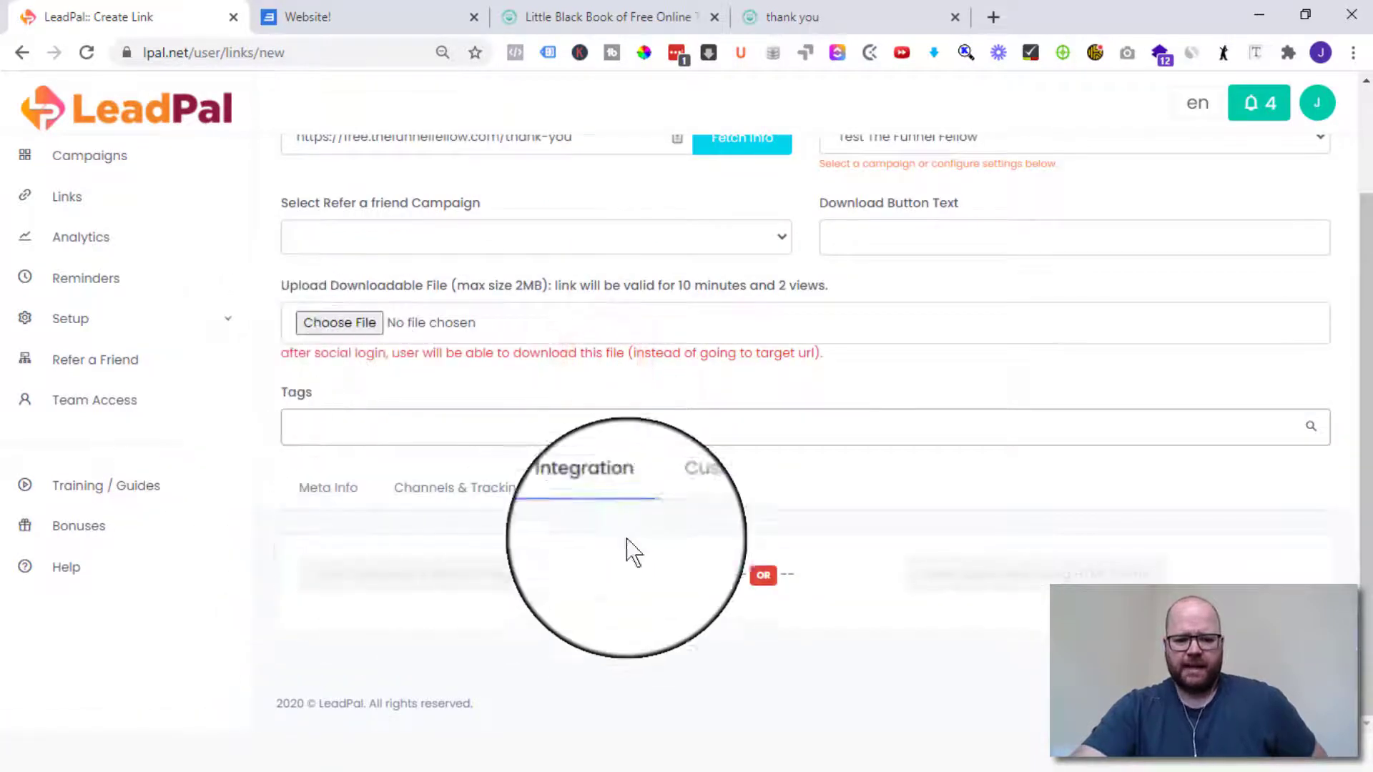
click(704, 491)
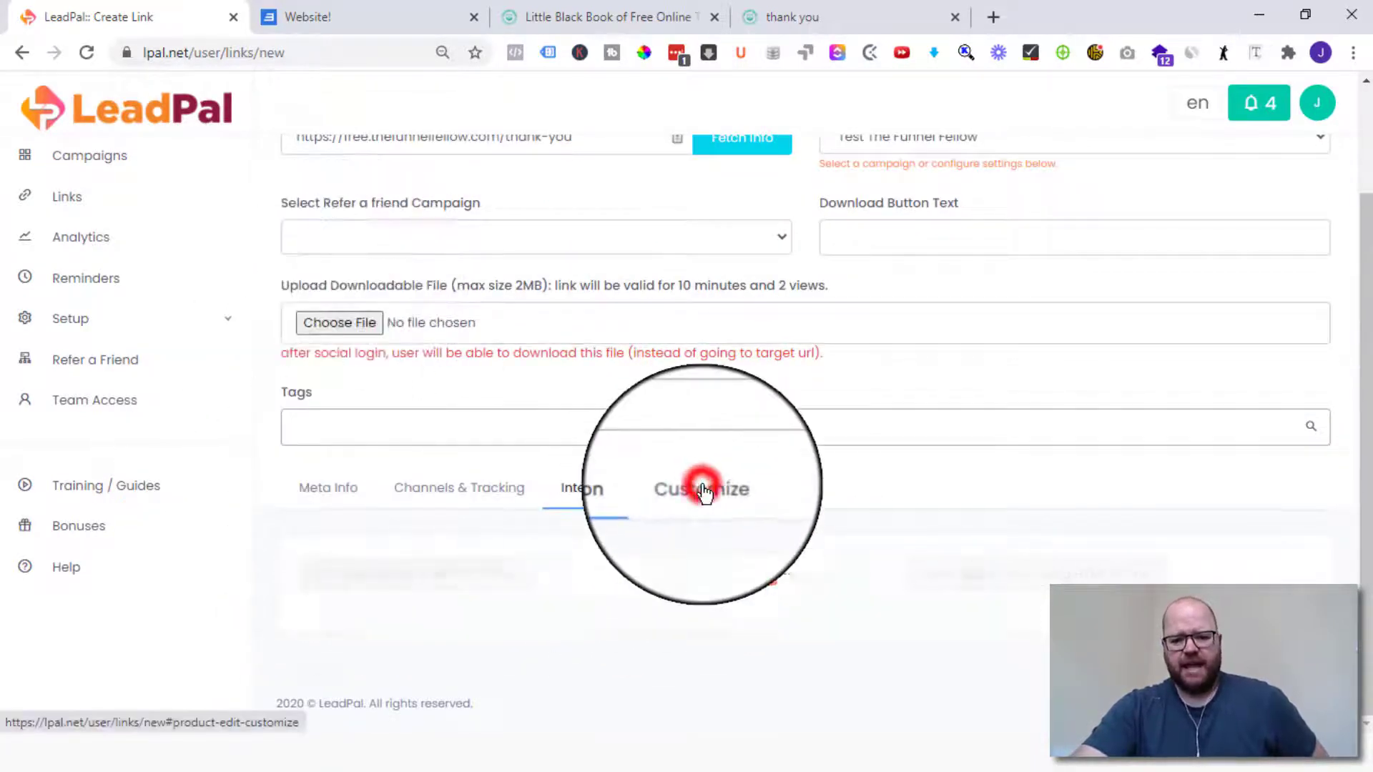
scroll(704, 494, down, 3)
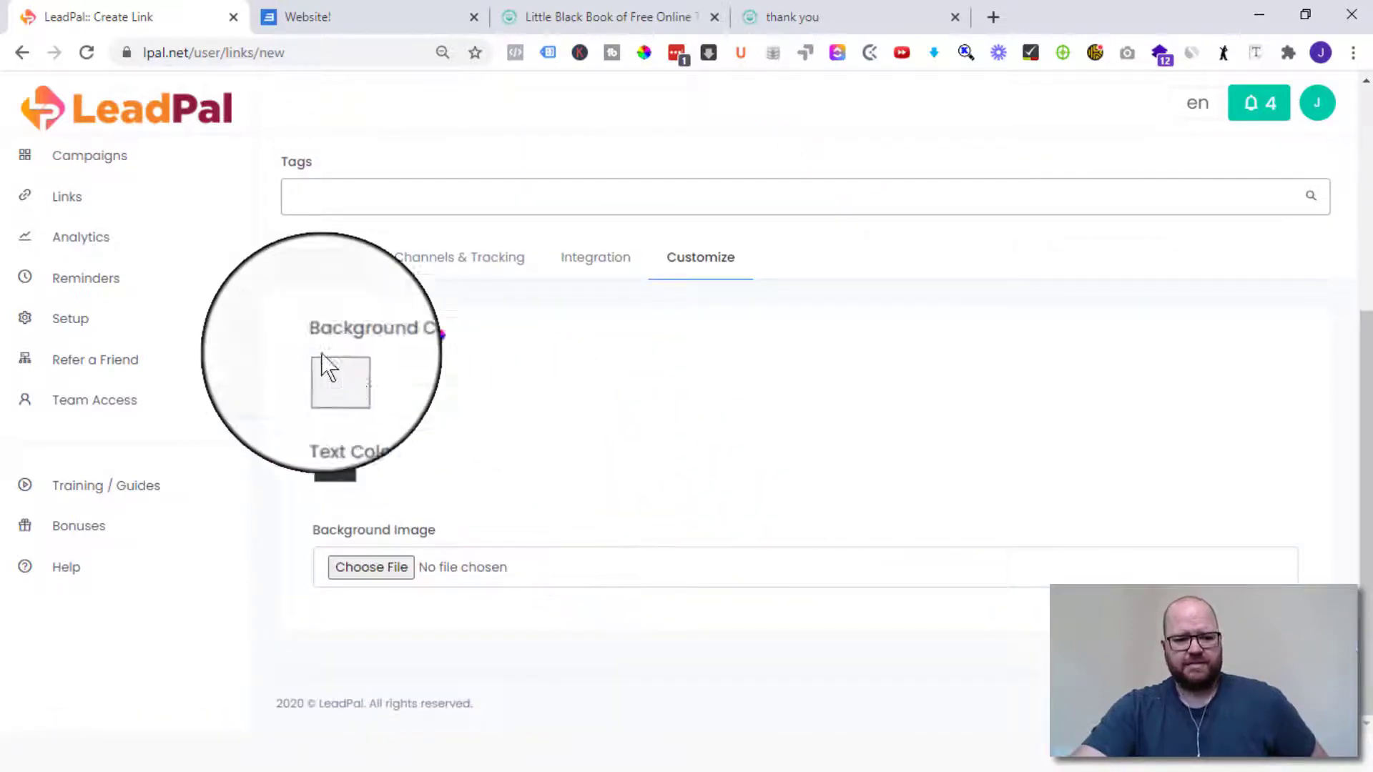
click(331, 262)
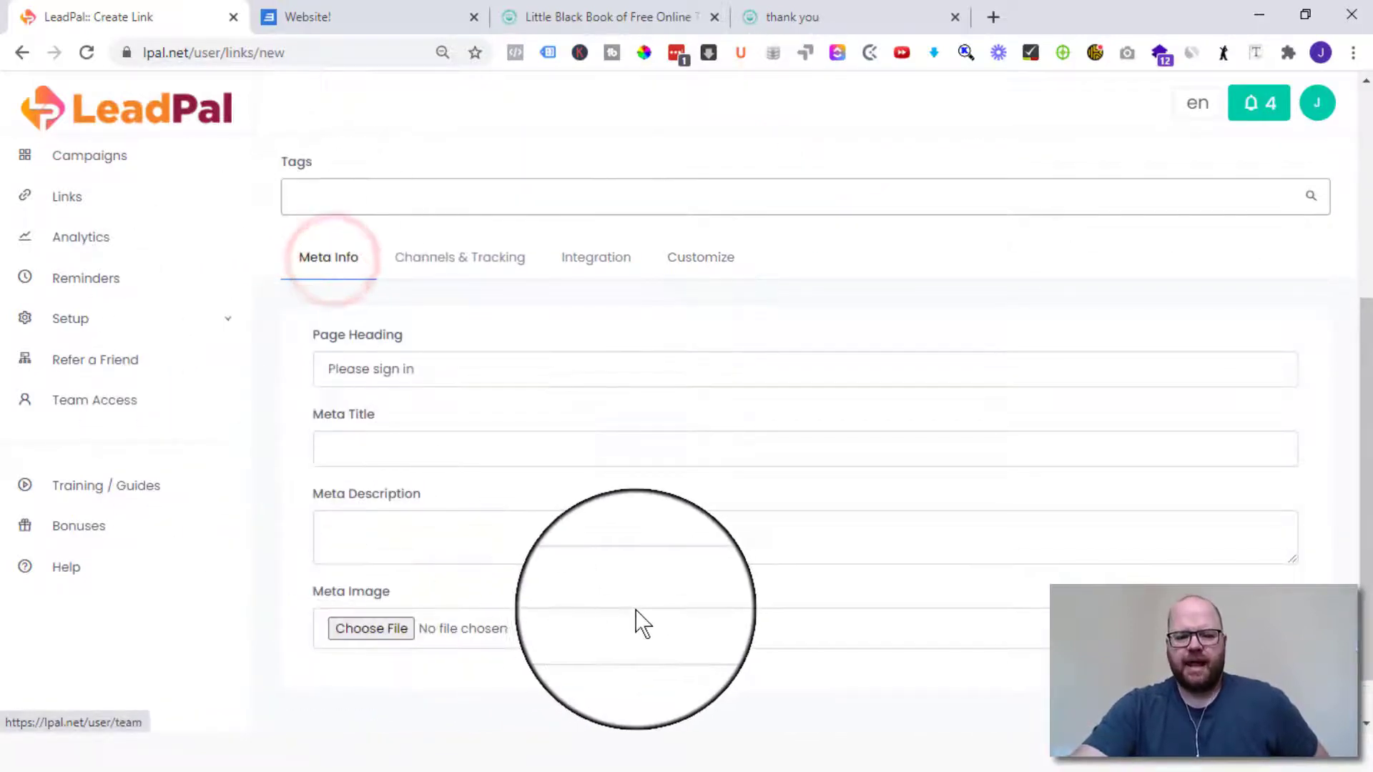
scroll(643, 623, up, 5)
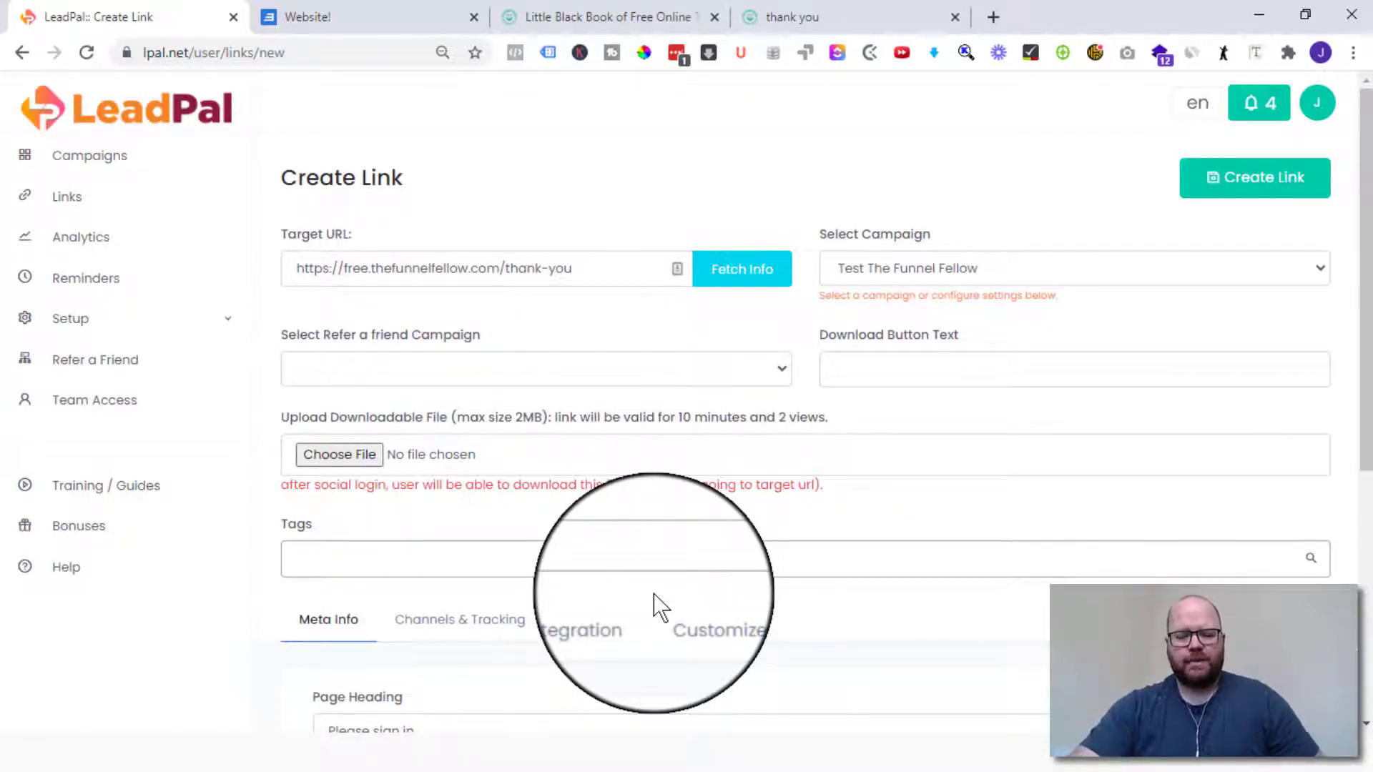
click(1259, 180)
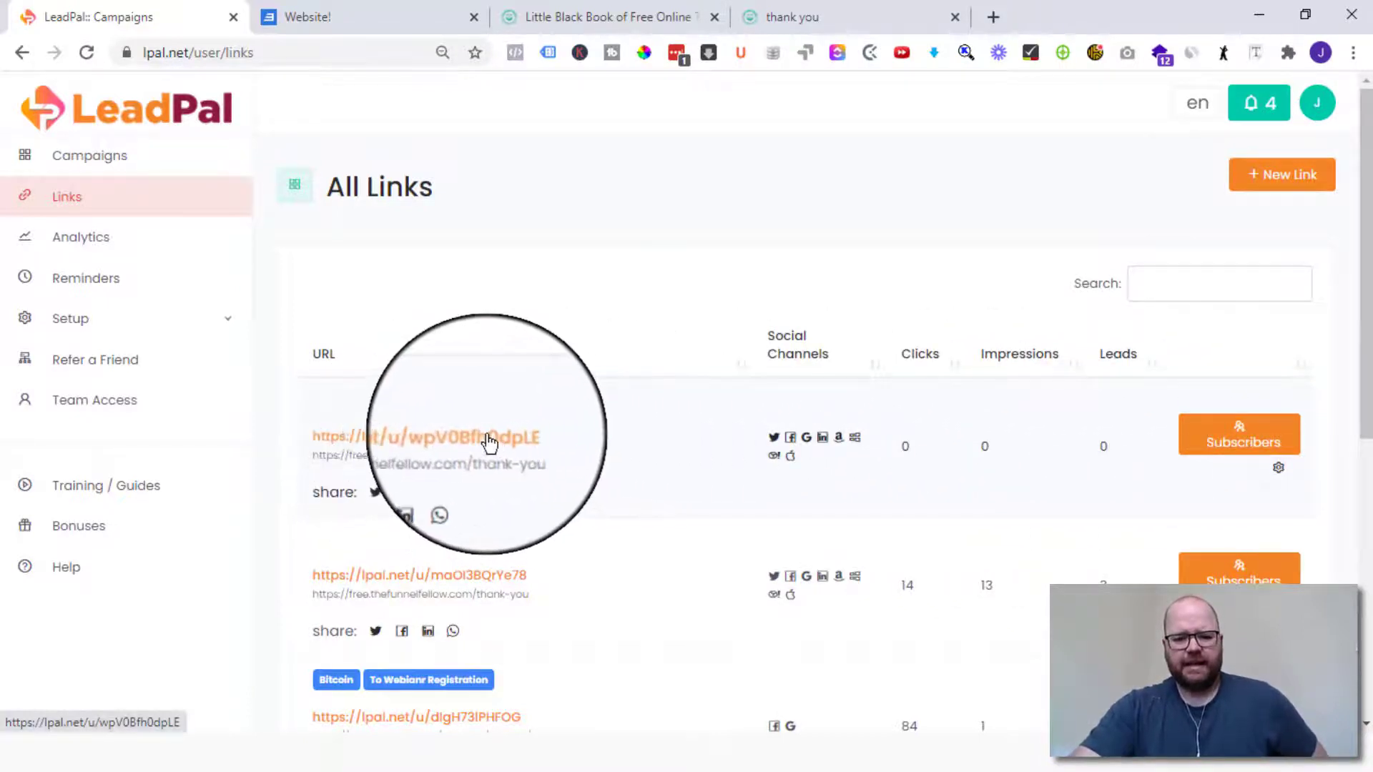
- Open the new LeadPal short link's sign-in page in a new tab, then return to the Little Black Book page
click(518, 451)
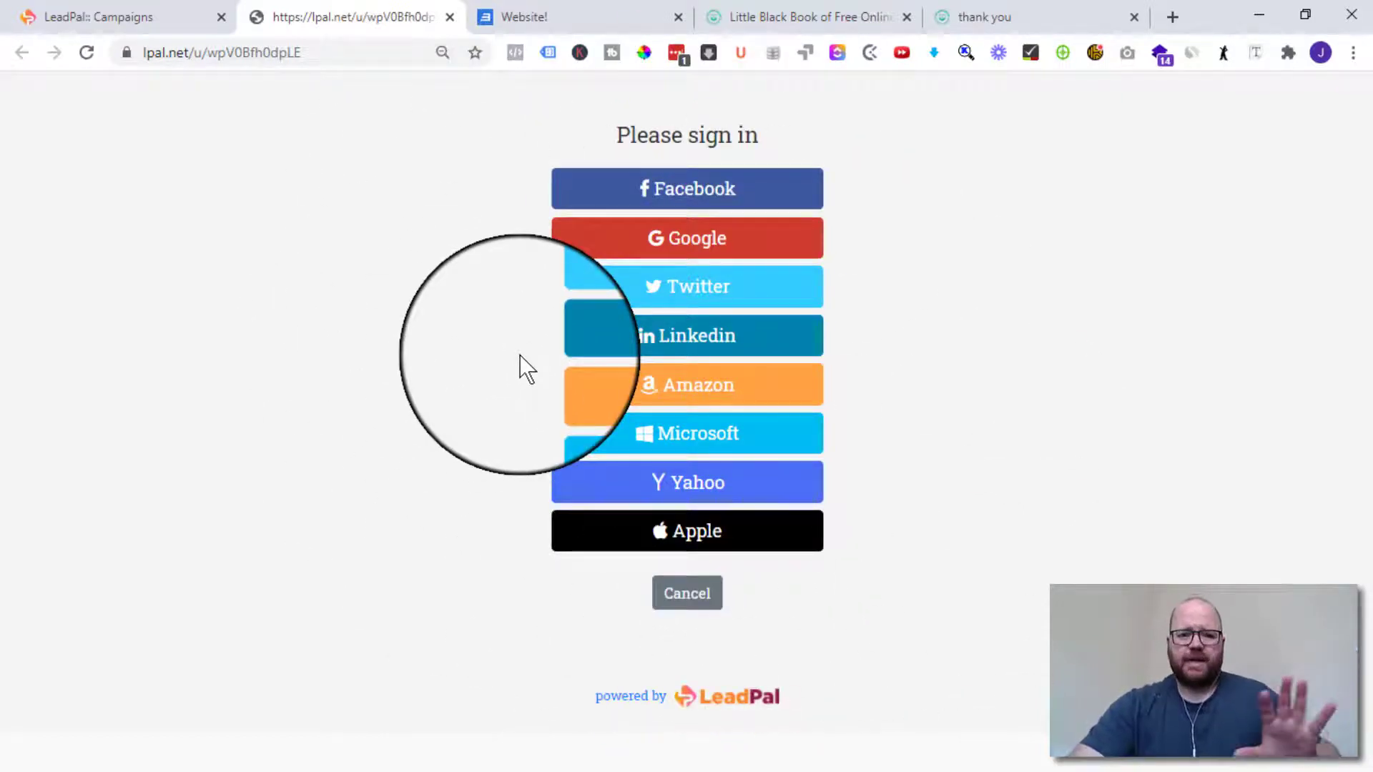
click(833, 15)
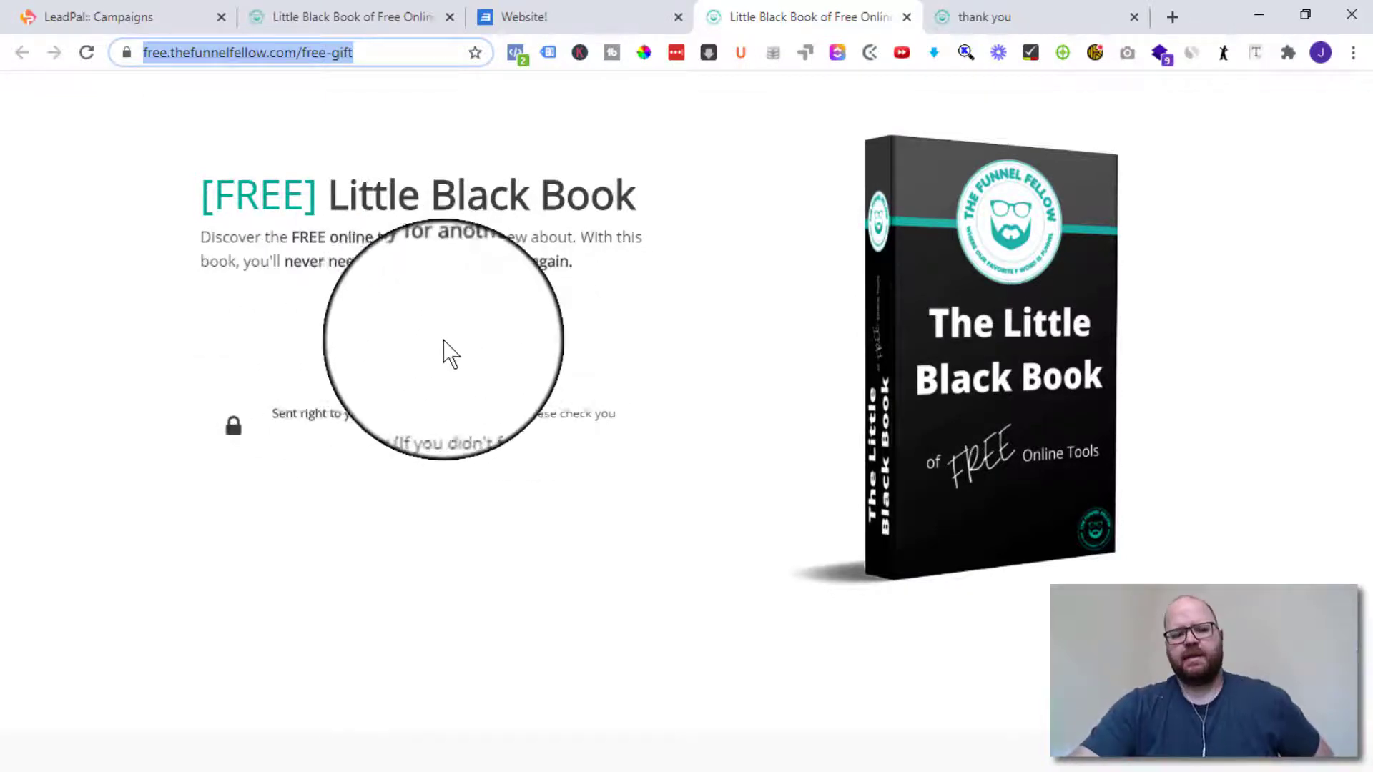
- Reopen the new link's sign-in page and close the duplicate Little Black Book tab
click(368, 14)
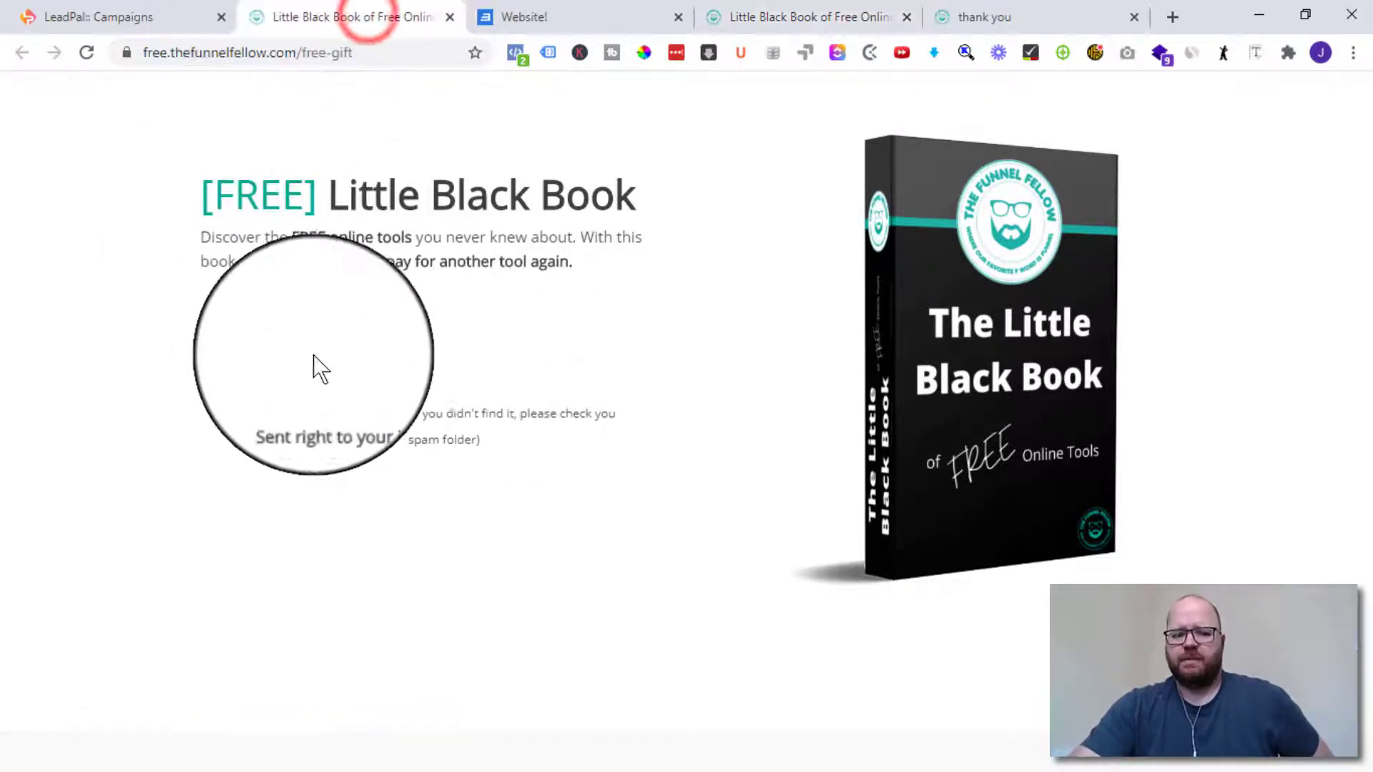
click(123, 18)
click(470, 438)
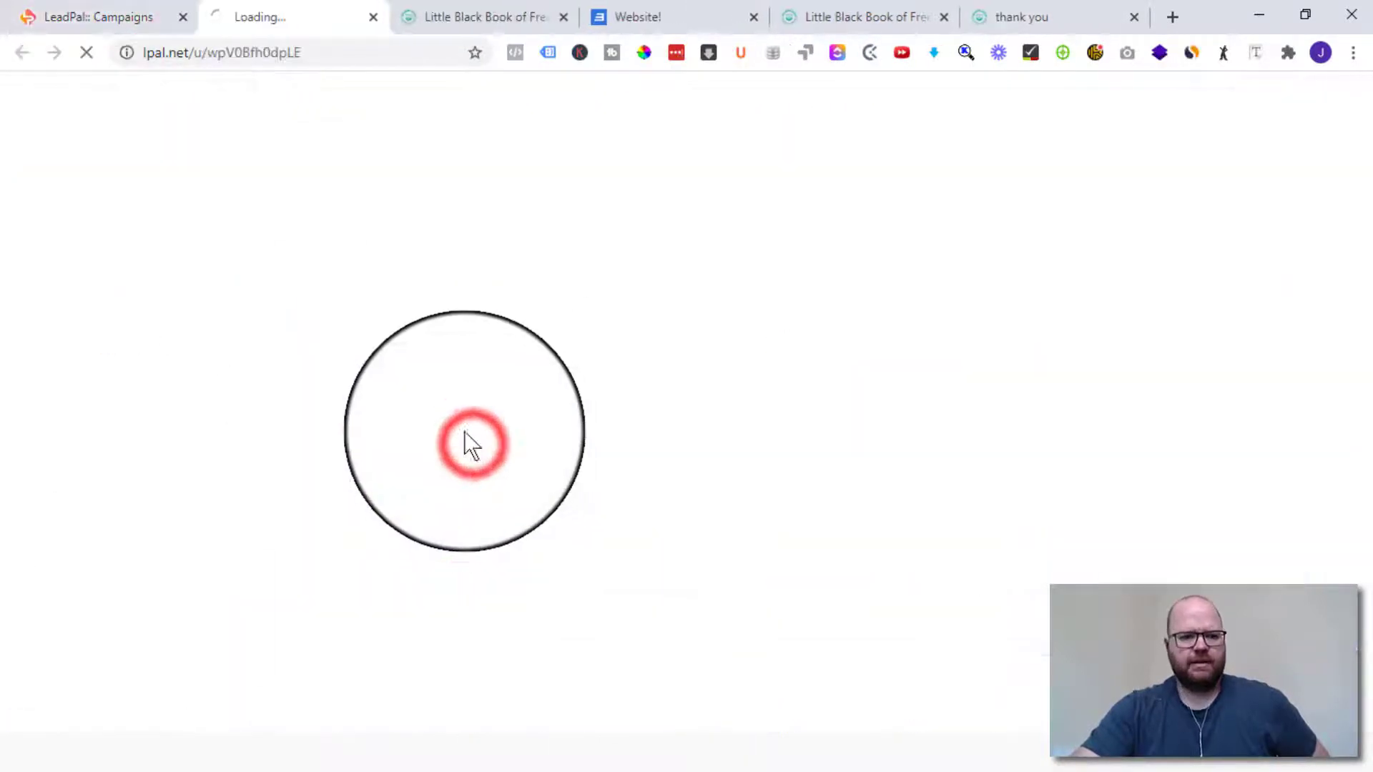
click(506, 13)
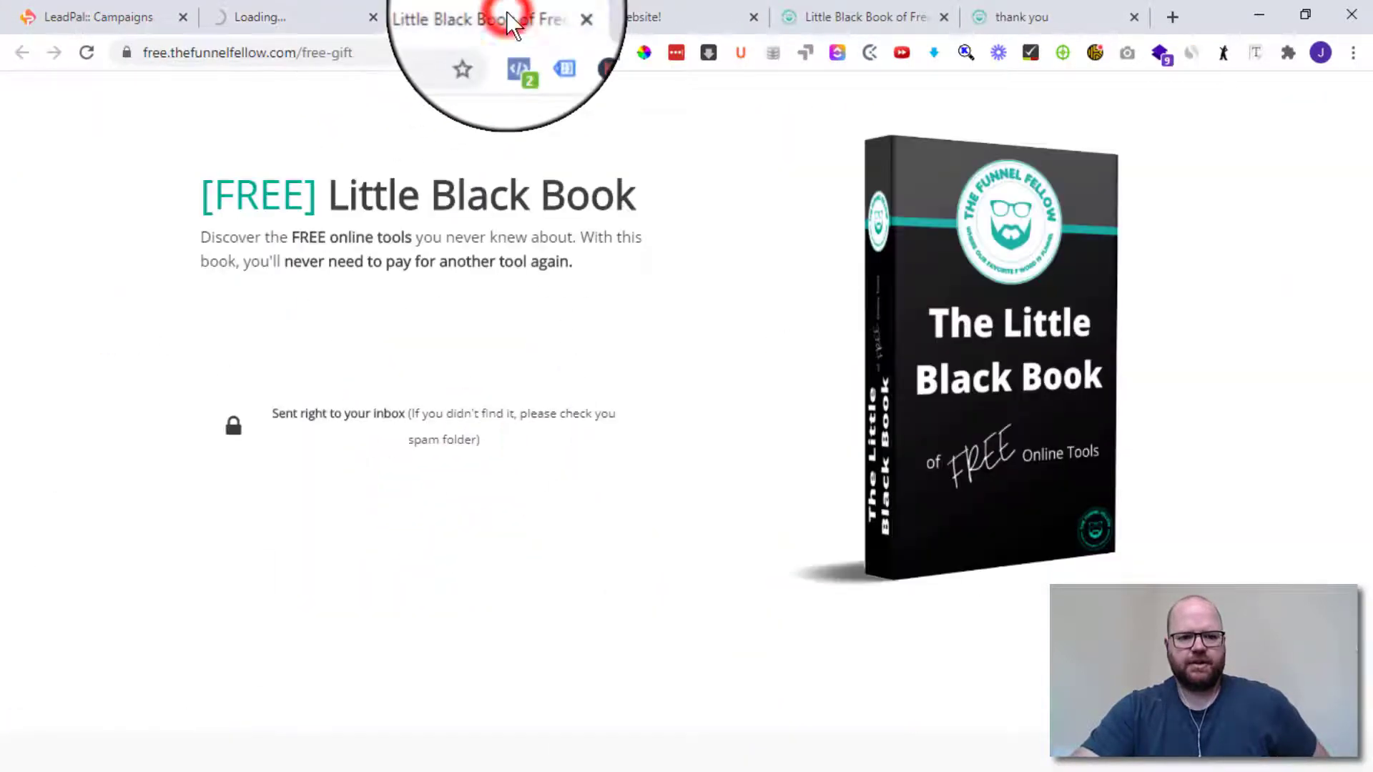
click(563, 16)
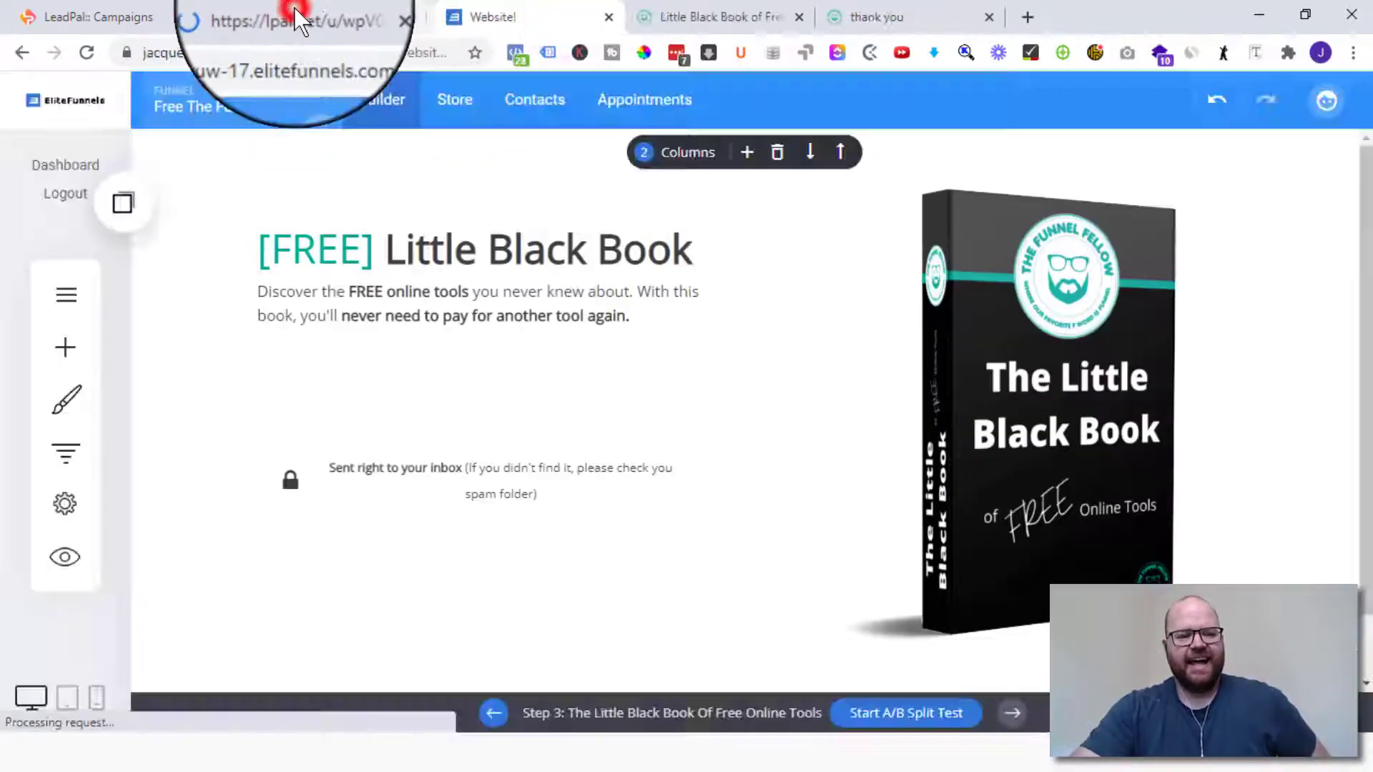
click(295, 10)
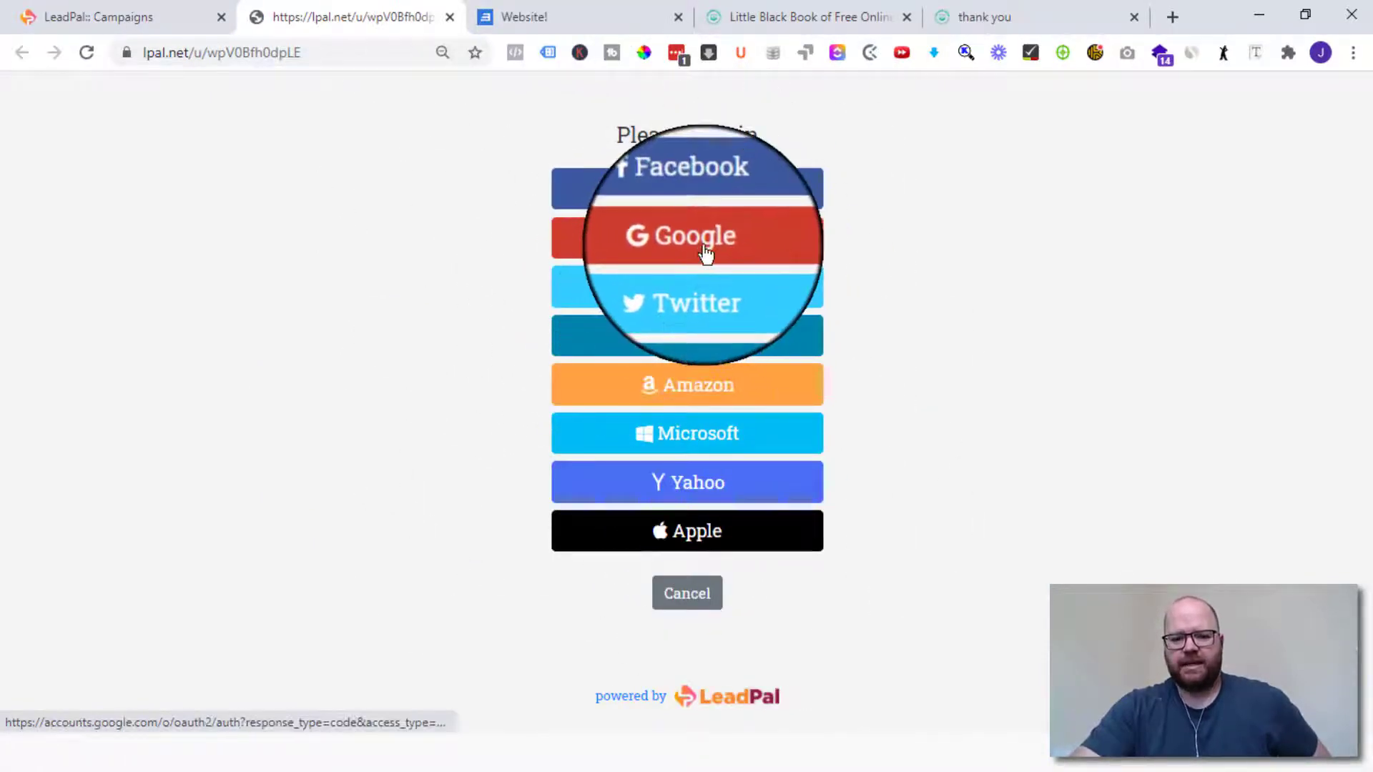
- Sign in with LinkedIn and authorise LeadPal, reaching the Funnel Fellow thank-you page
click(704, 342)
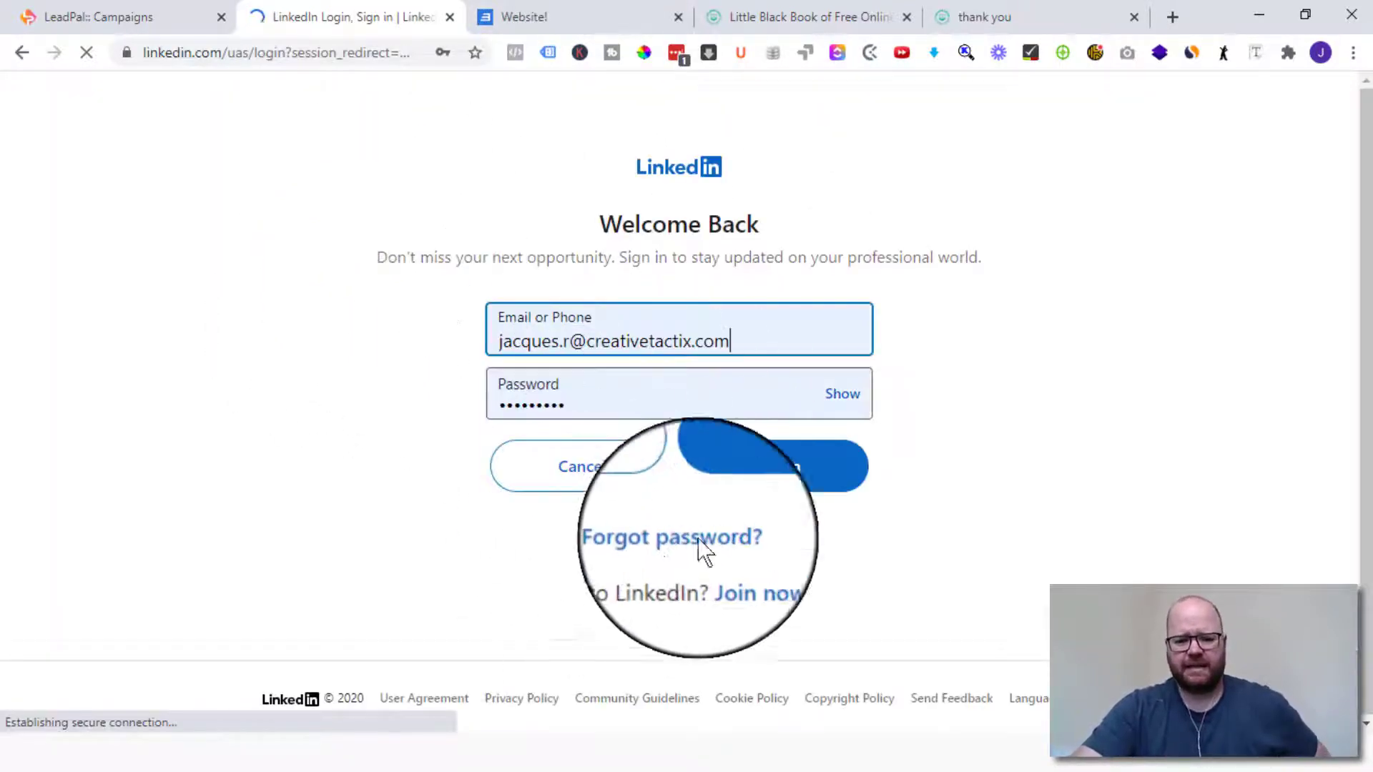
click(781, 473)
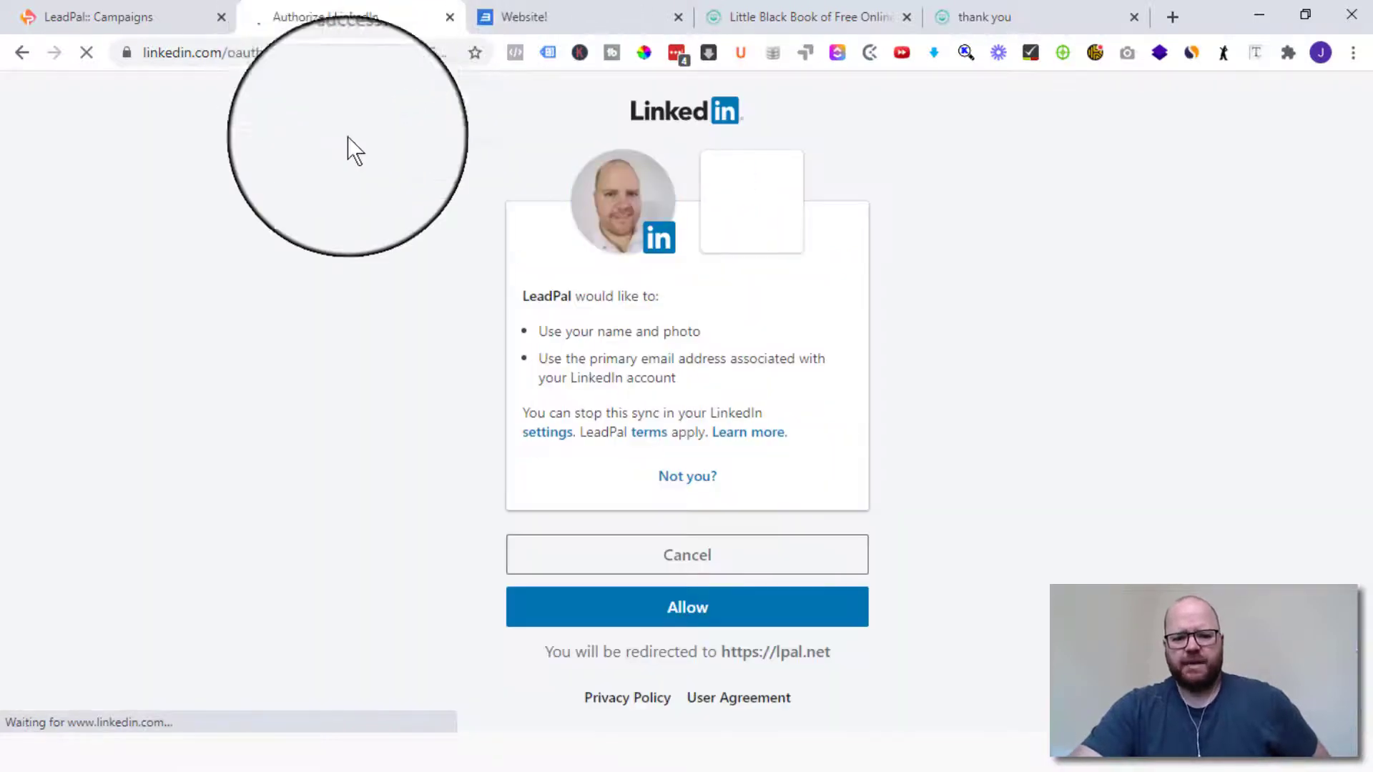
click(694, 612)
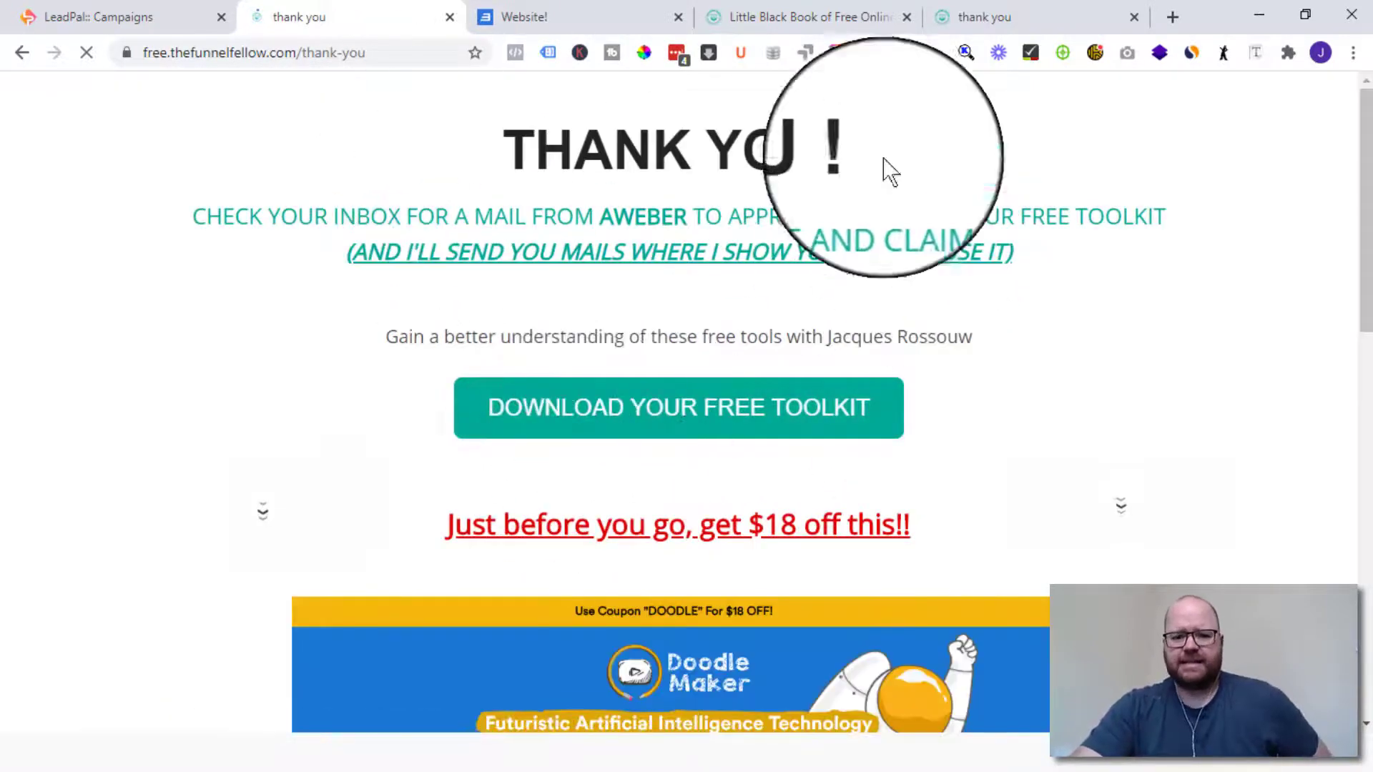
click(449, 16)
- Reload All Links and check the new link's subscribers for the LinkedIn test lead
click(148, 18)
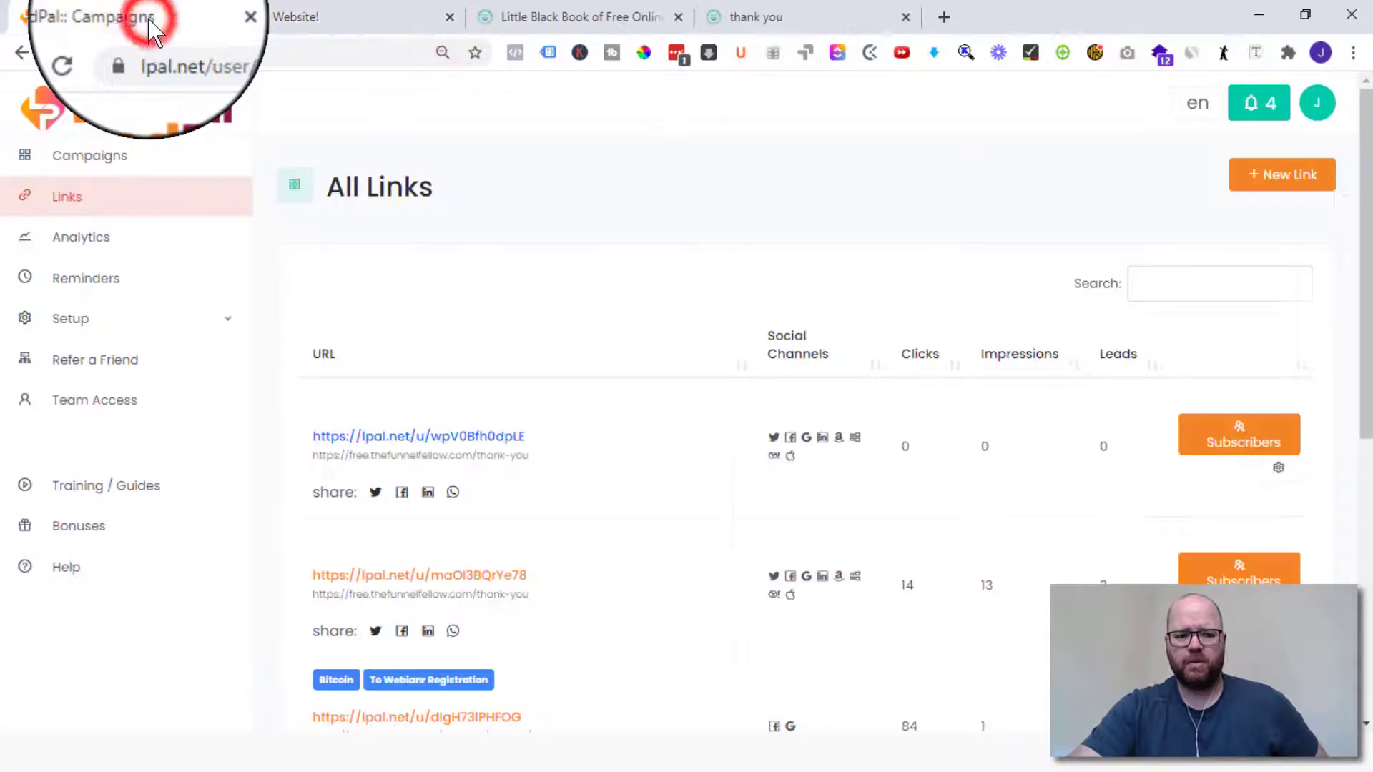
click(86, 52)
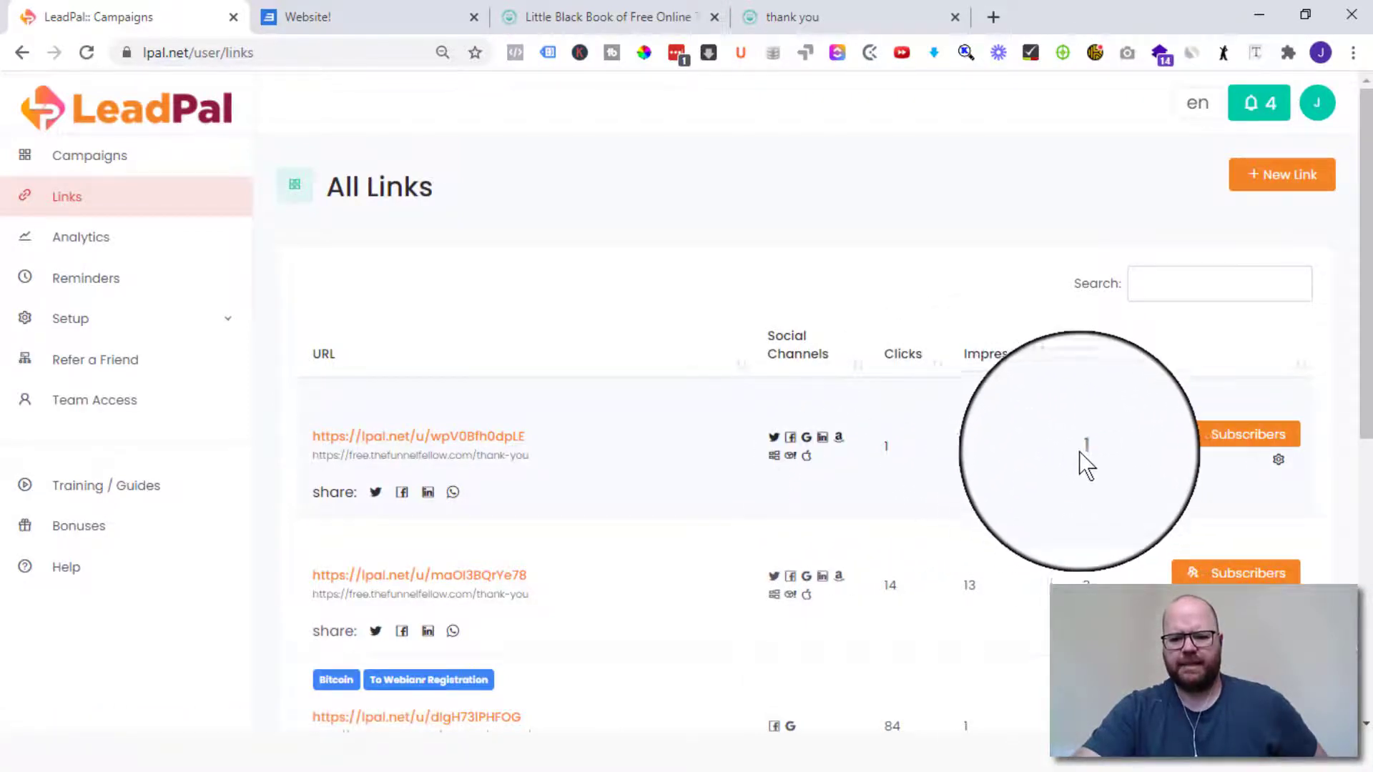
click(1208, 434)
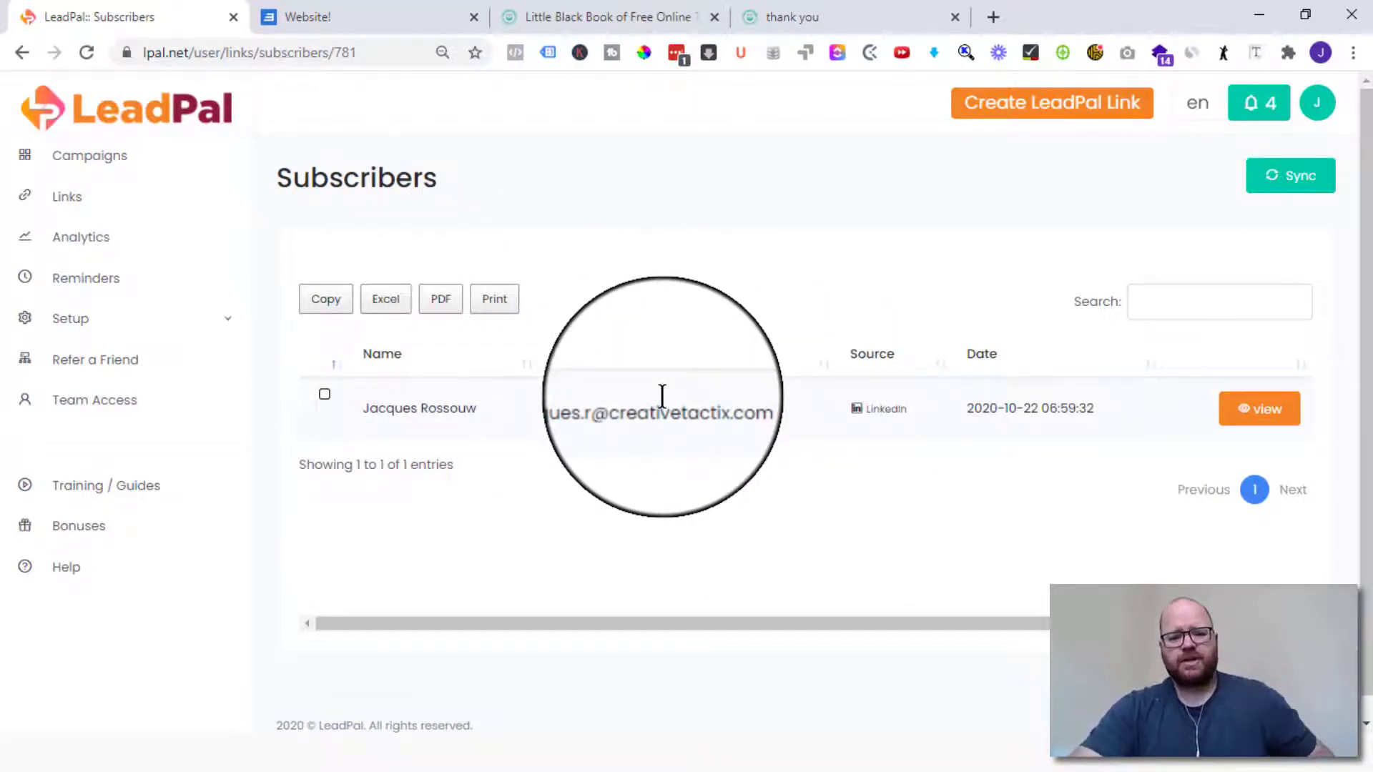
click(63, 197)
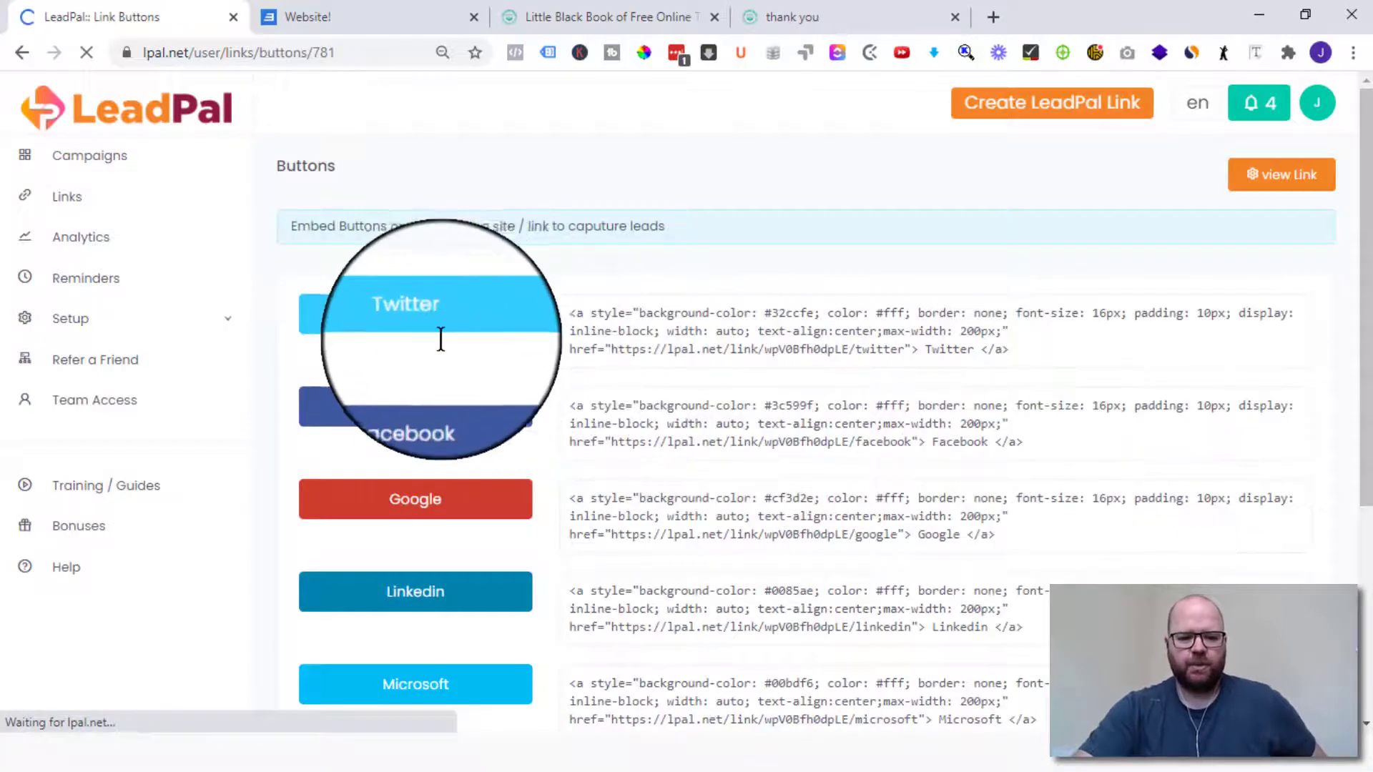
- Copy the Google button's HTML code from the new link's Buttons page
scroll(521, 659, down, 5)
scroll(520, 657, up, 3)
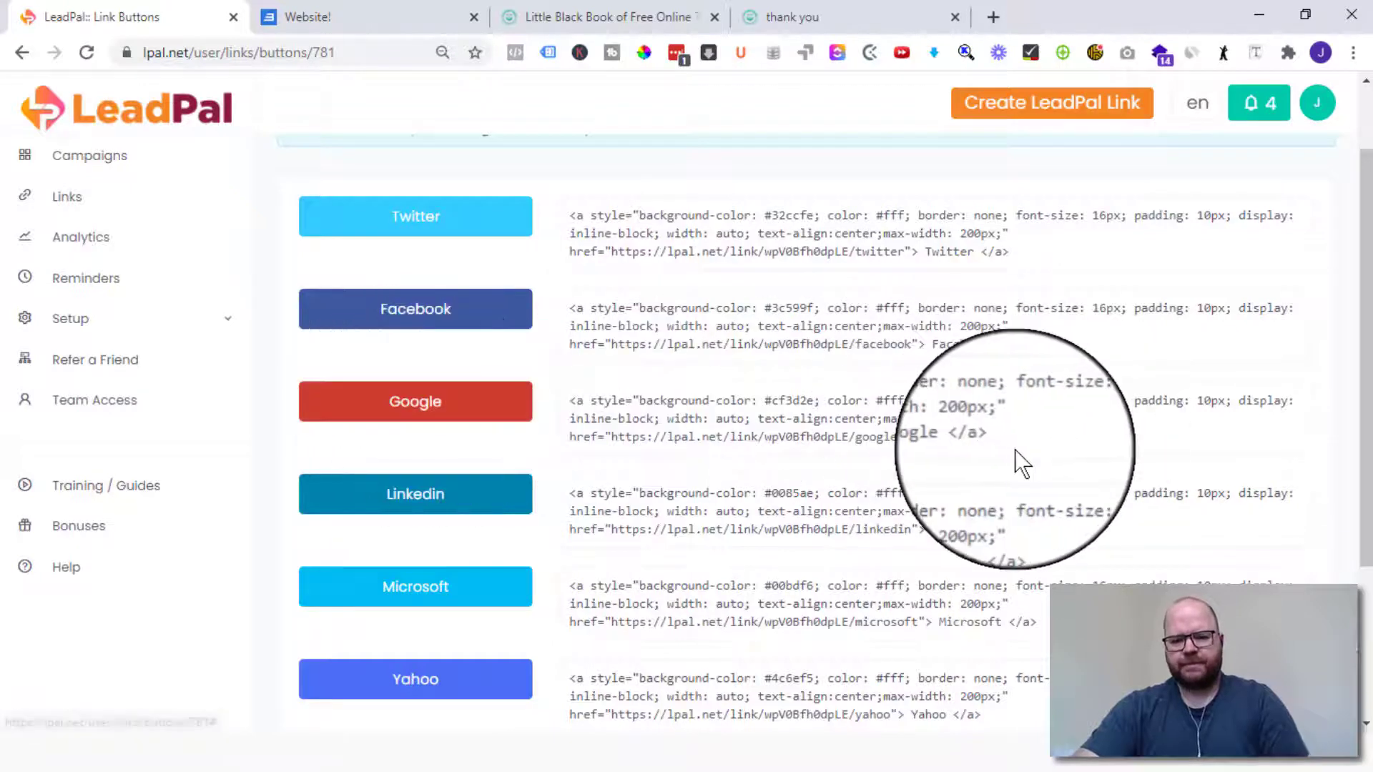
drag(1000, 438, 569, 400)
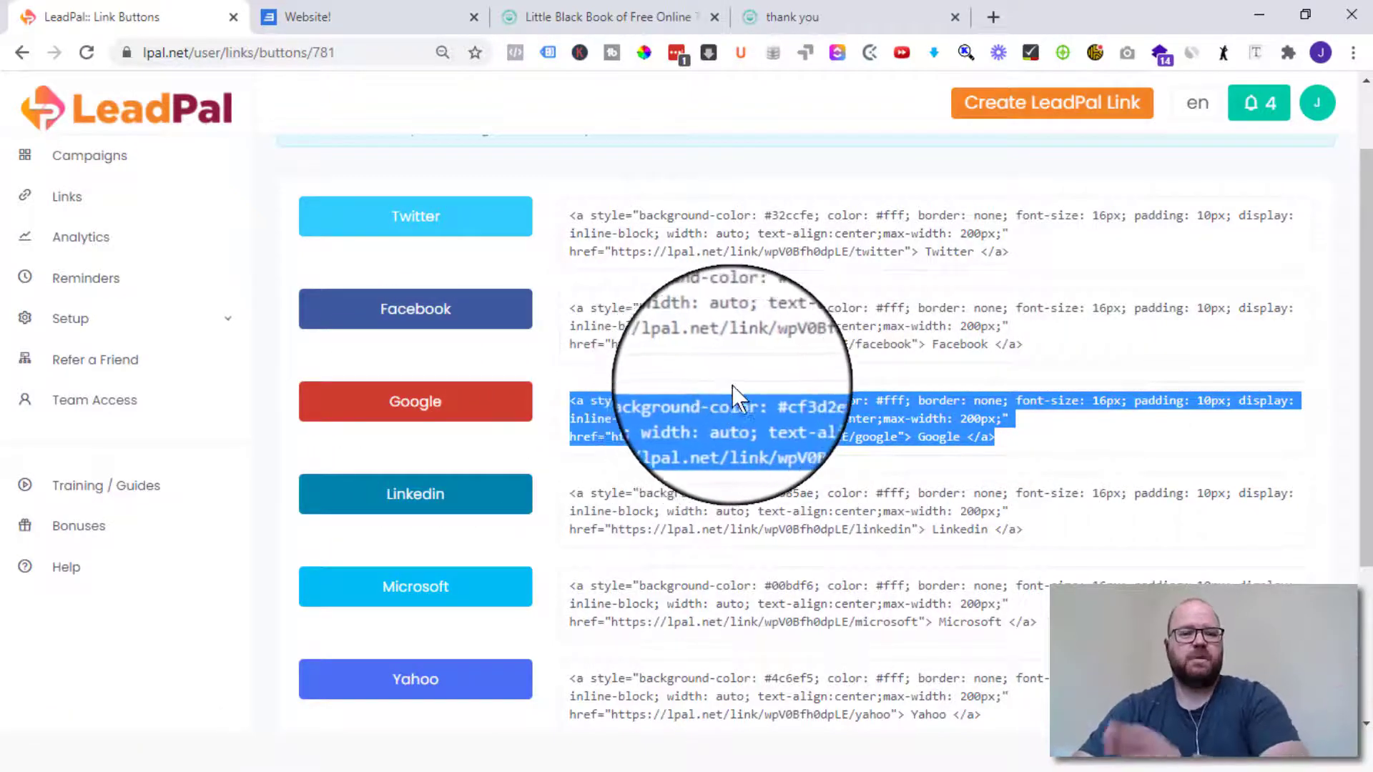
right_click(787, 427)
click(821, 445)
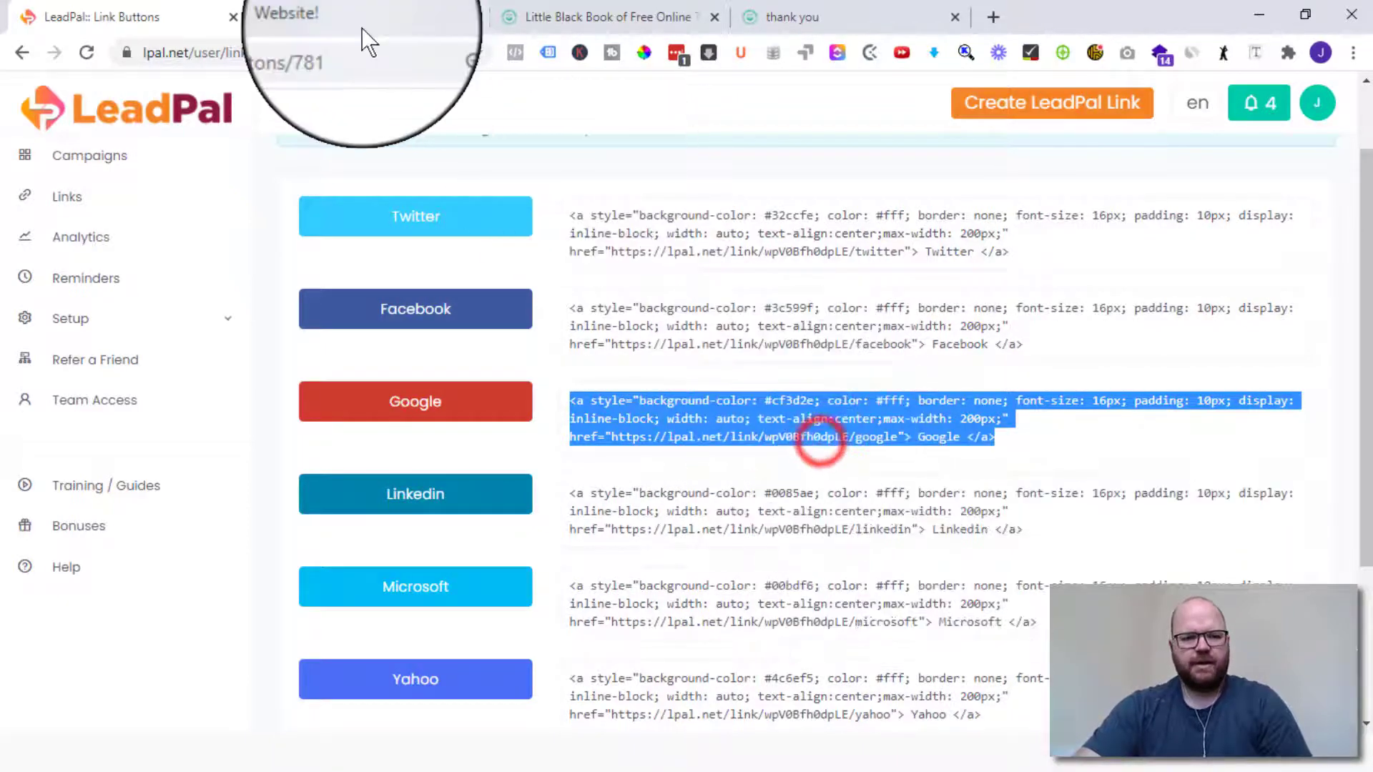
click(365, 21)
- Add a code block below the intro text and paste in the Google button code
click(485, 373)
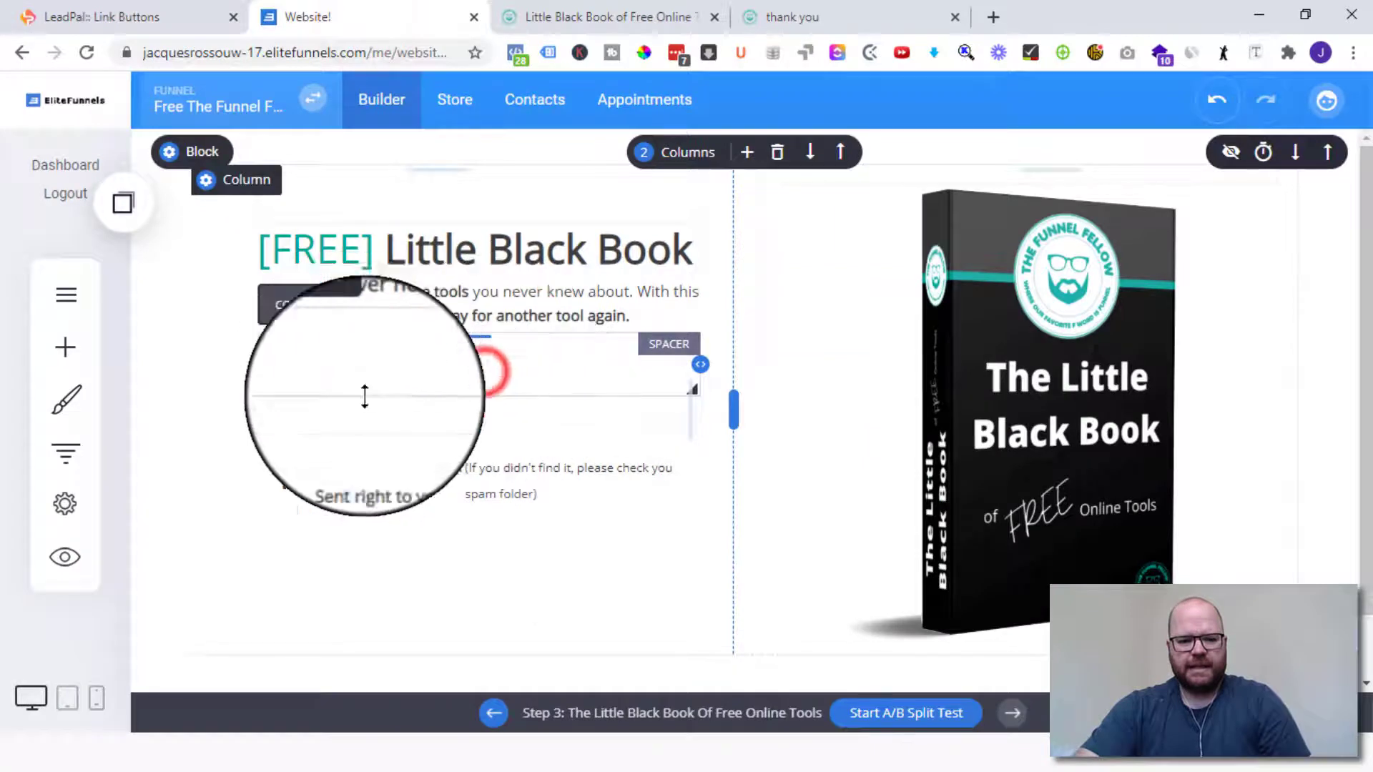
click(86, 358)
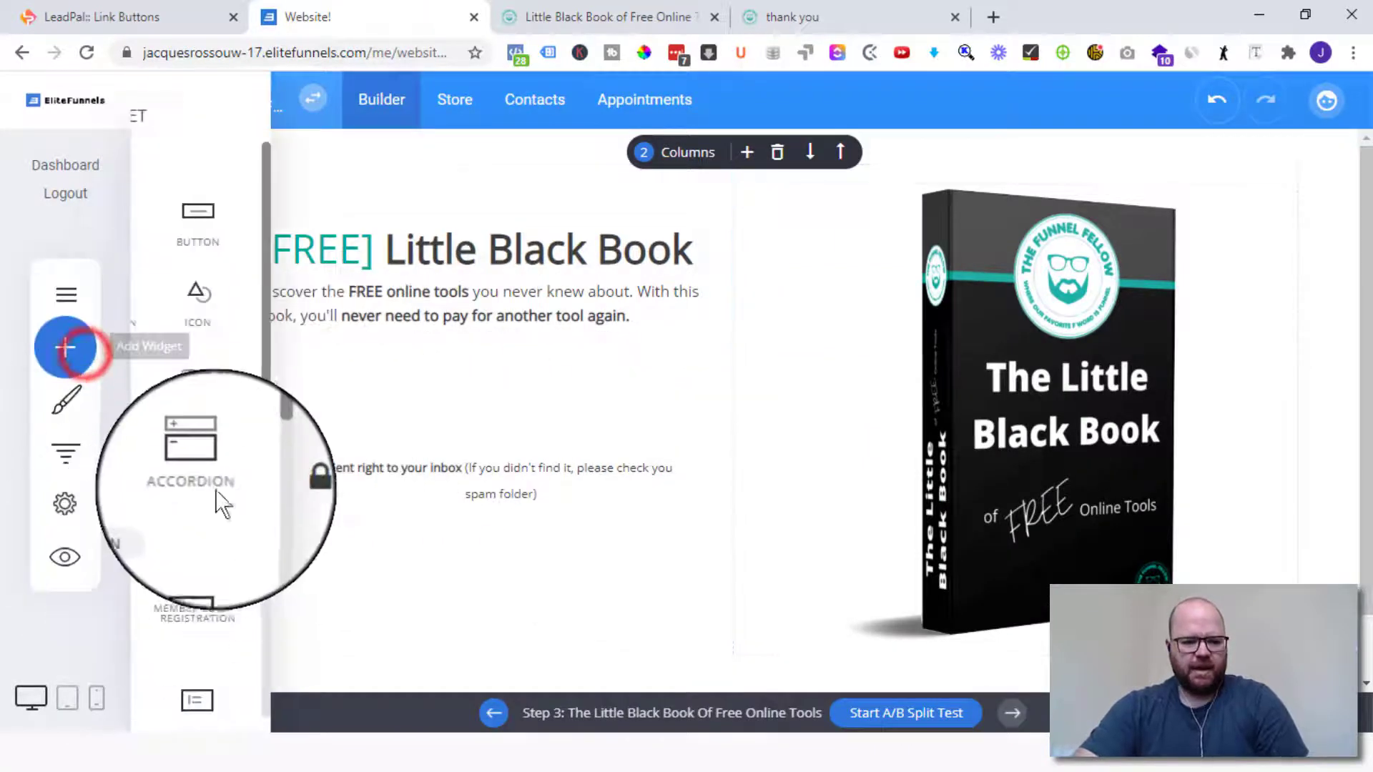
scroll(215, 479, down, 5)
drag(311, 516, 526, 361)
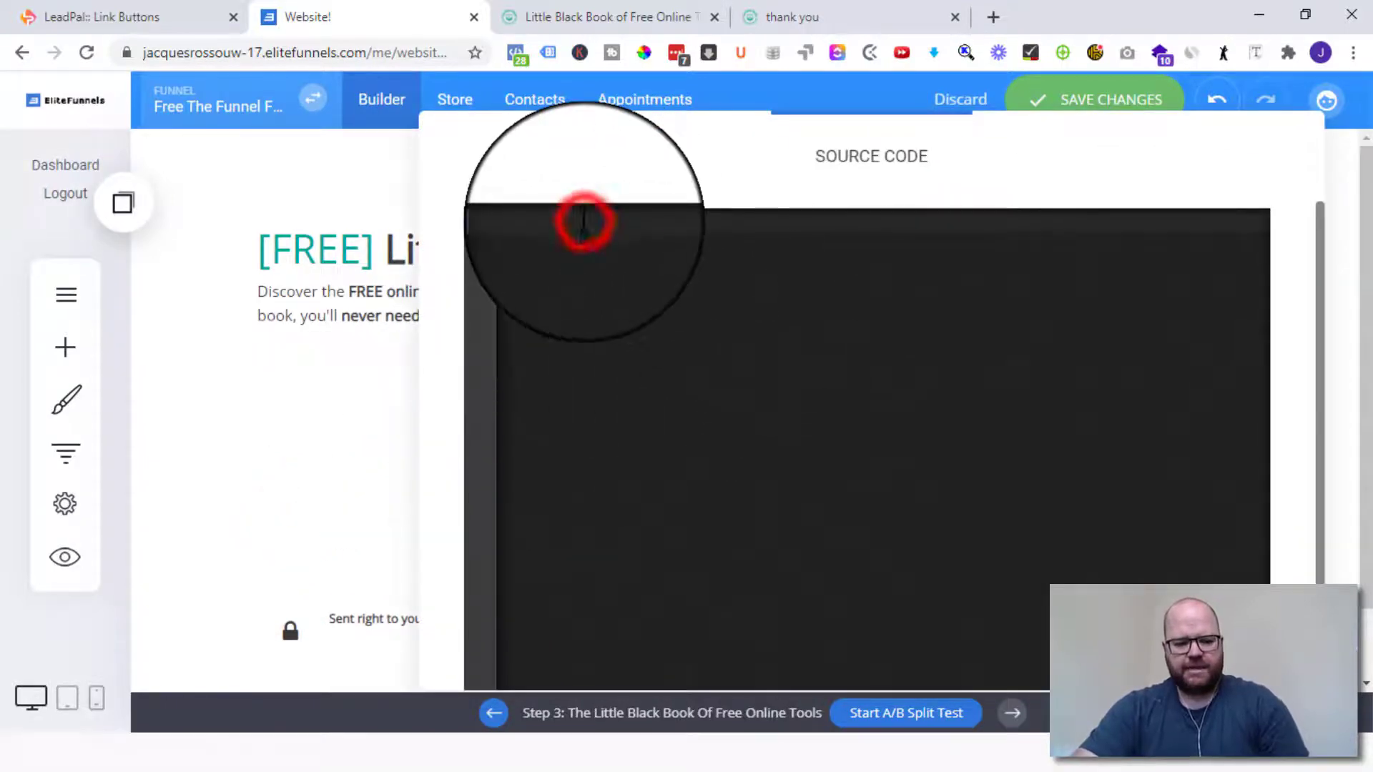
right_click(583, 222)
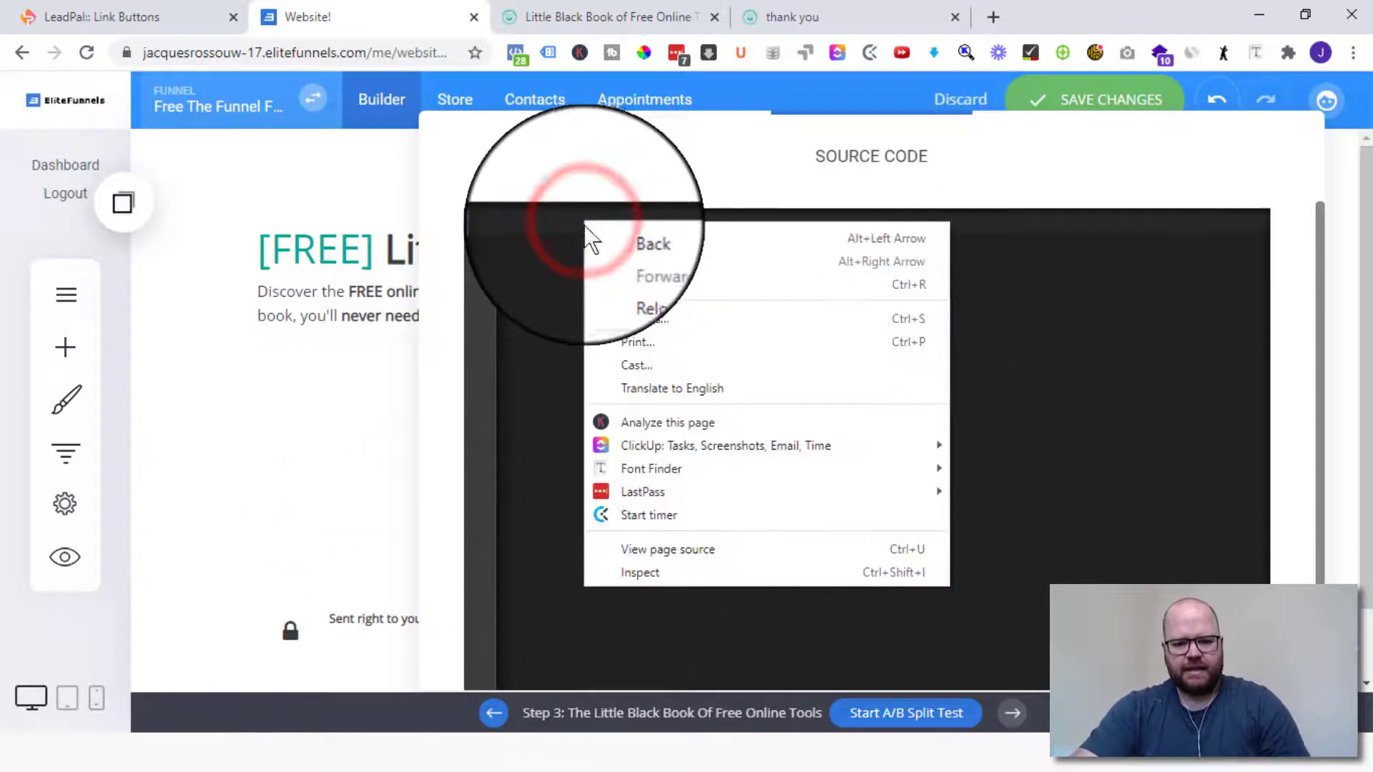
click(529, 223)
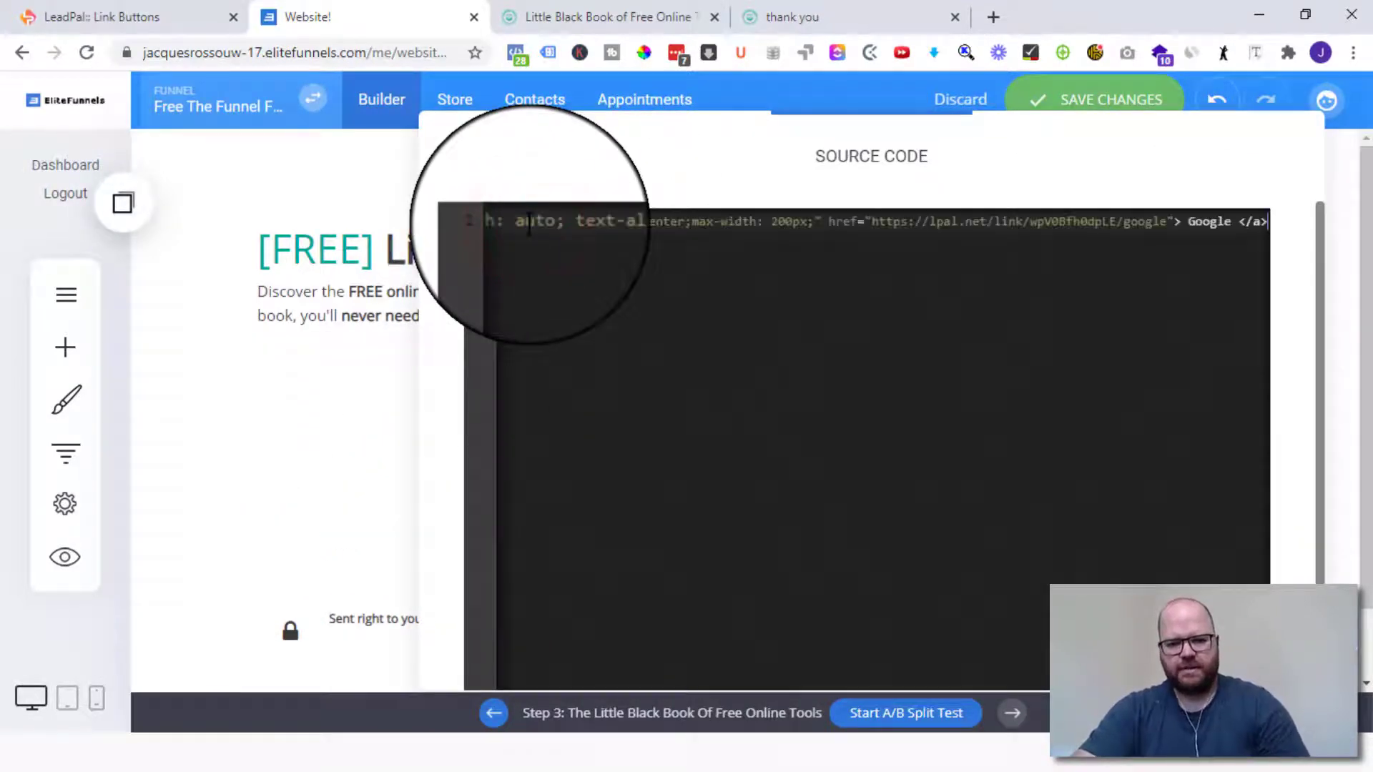
click(327, 140)
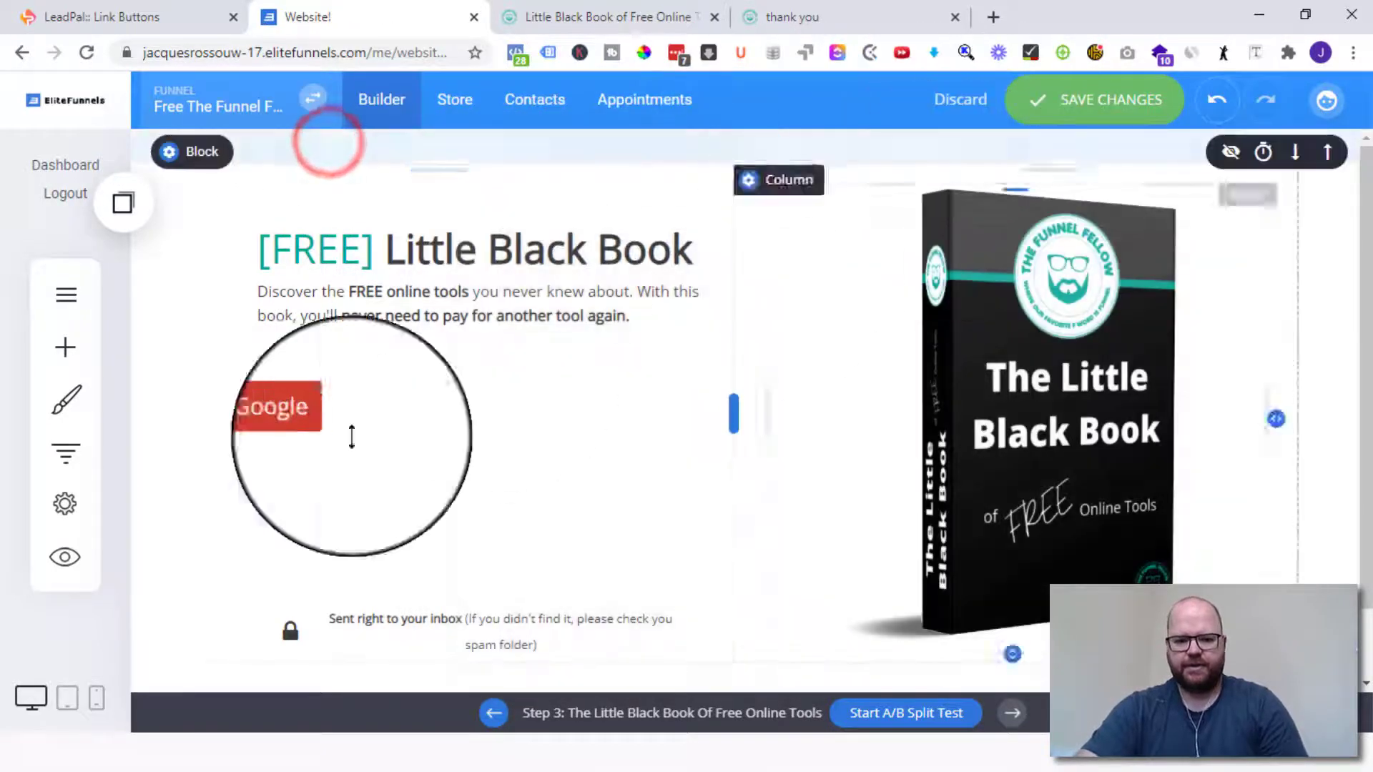
- Change the red button's label to 'Continue With Google' and save the opt-in page
click(293, 424)
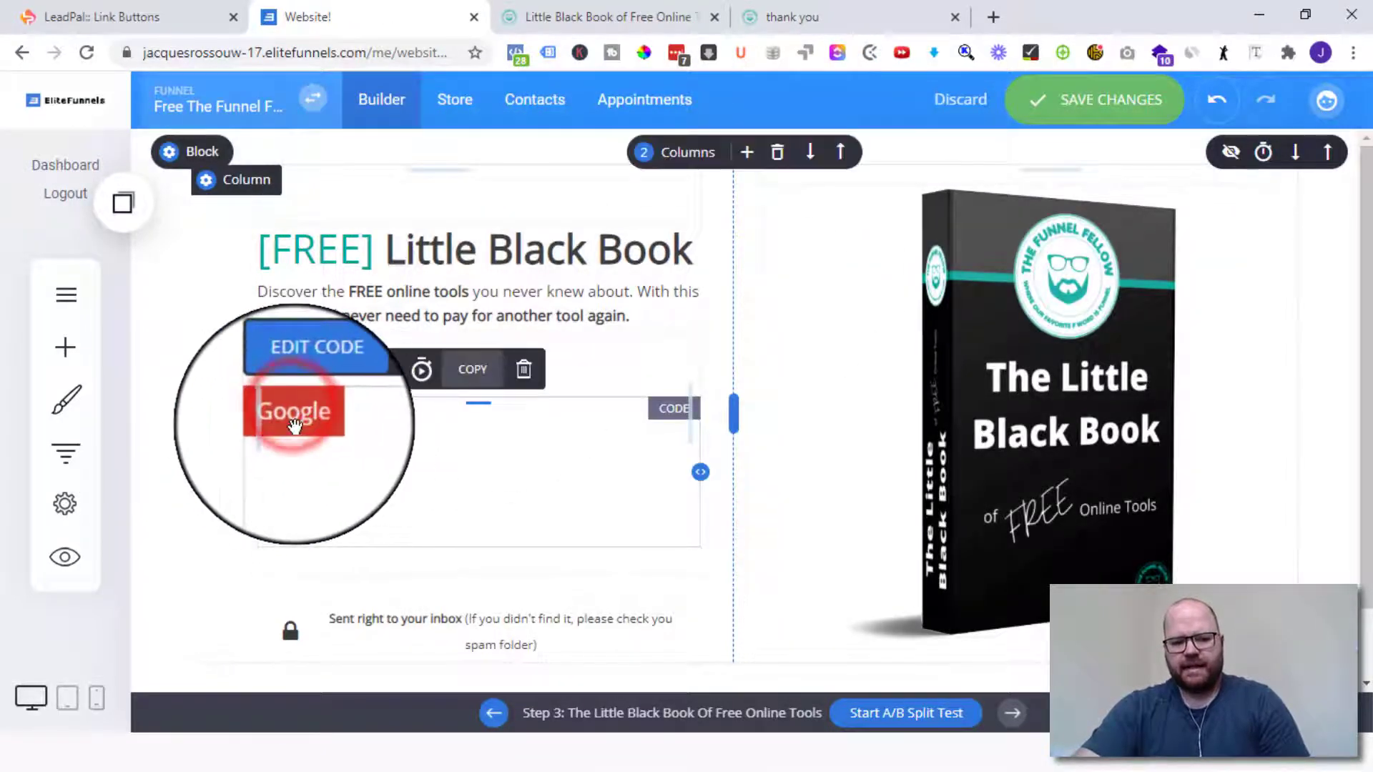
click(308, 368)
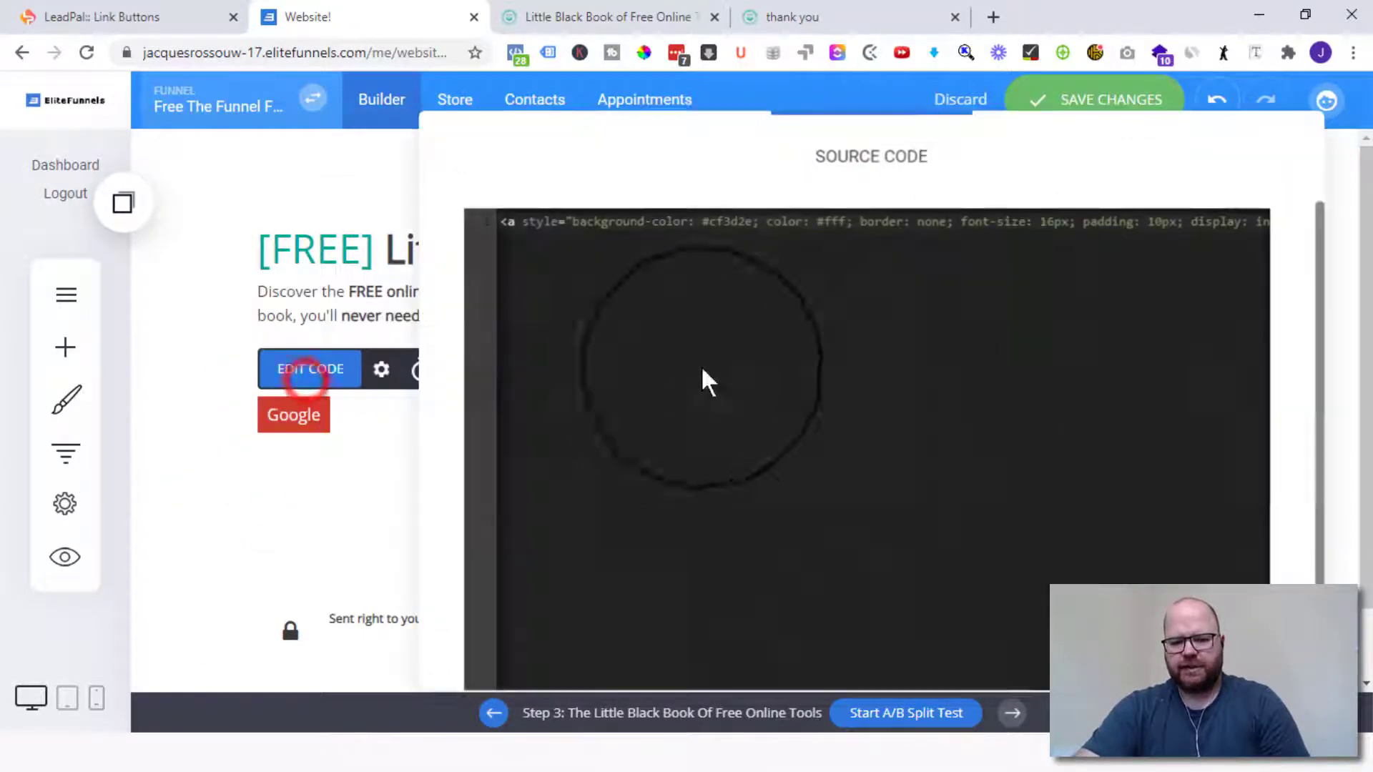
click(982, 218)
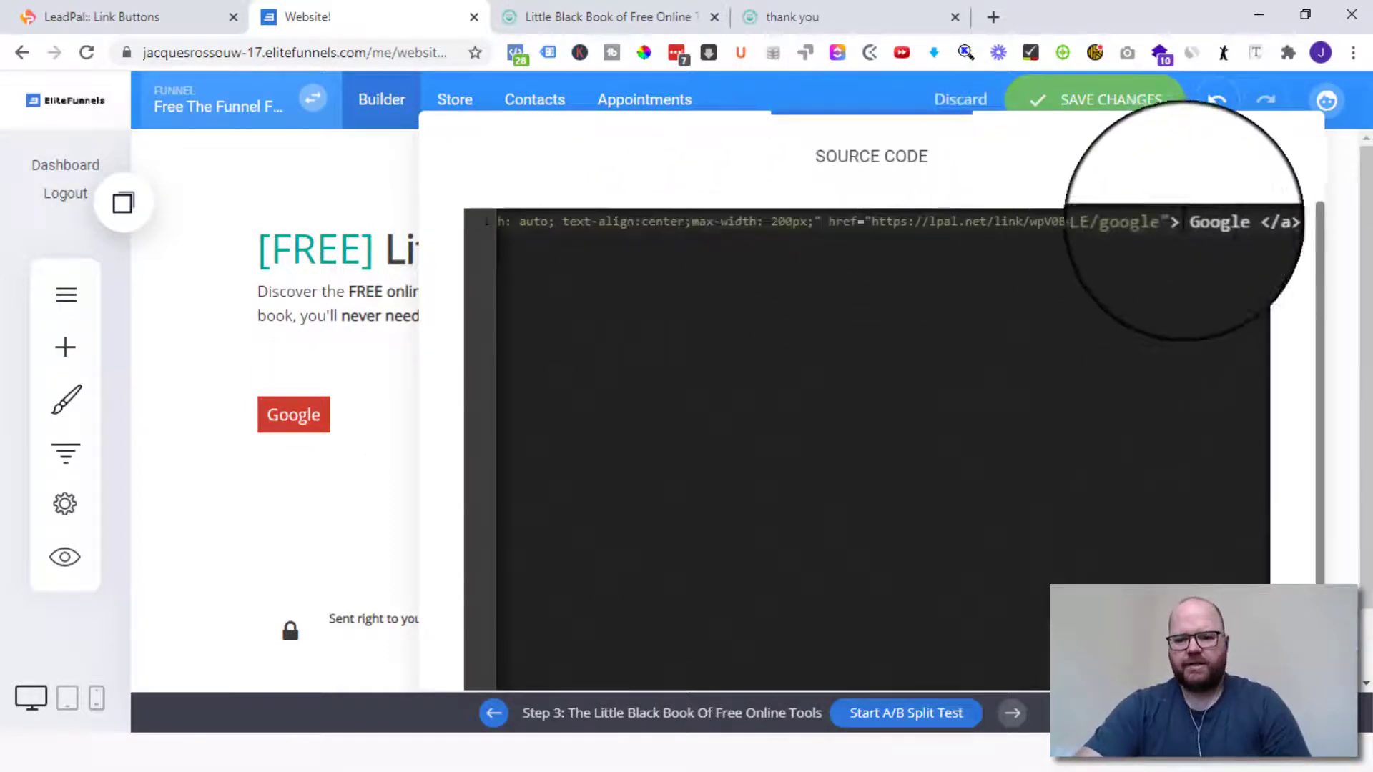
click(1204, 232)
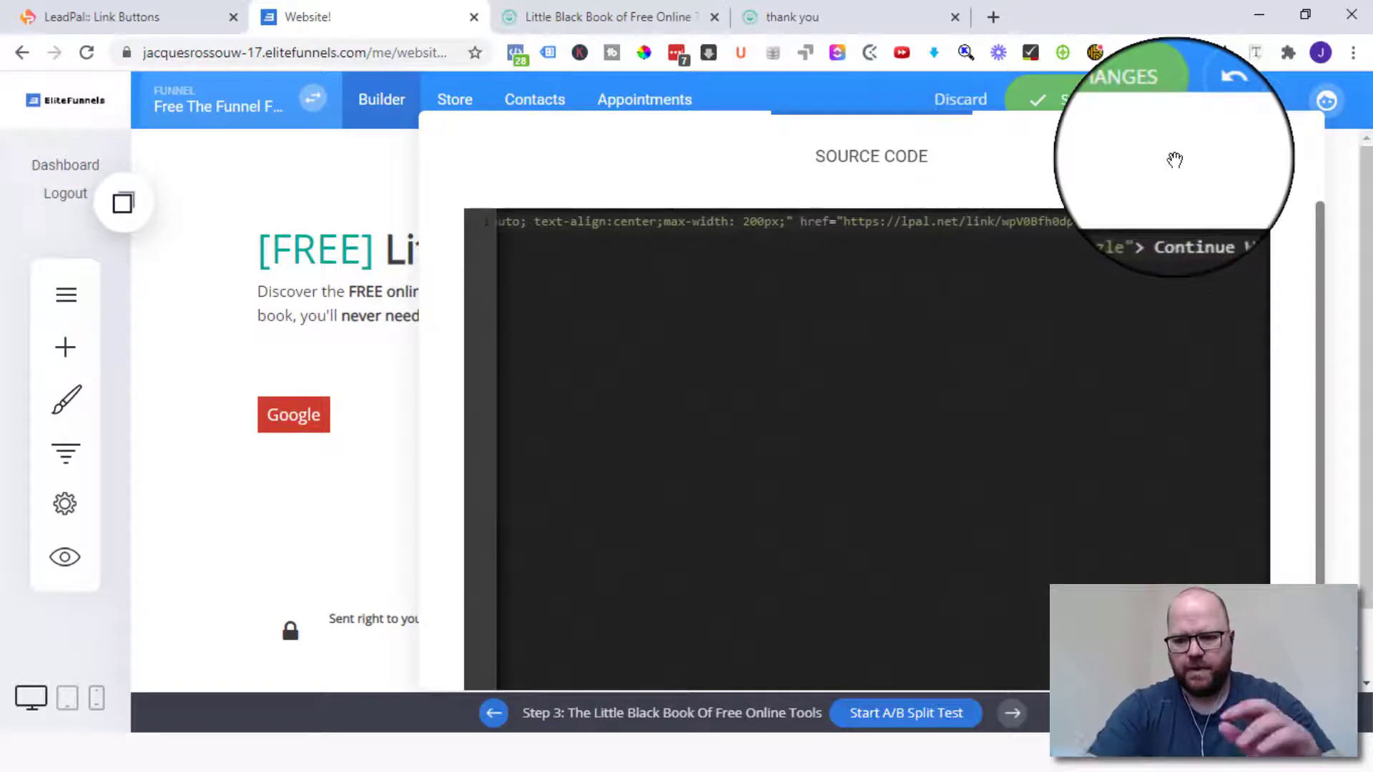
click(354, 178)
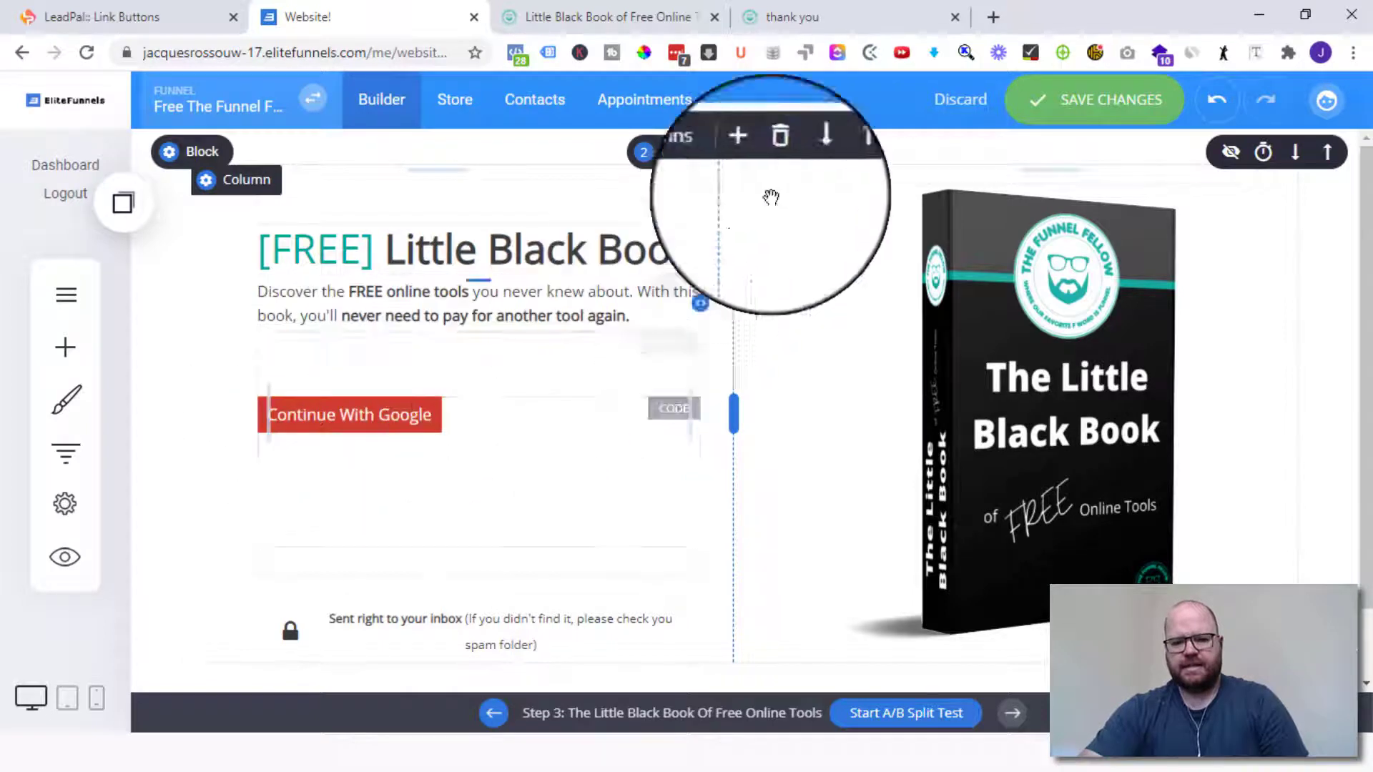
click(1094, 104)
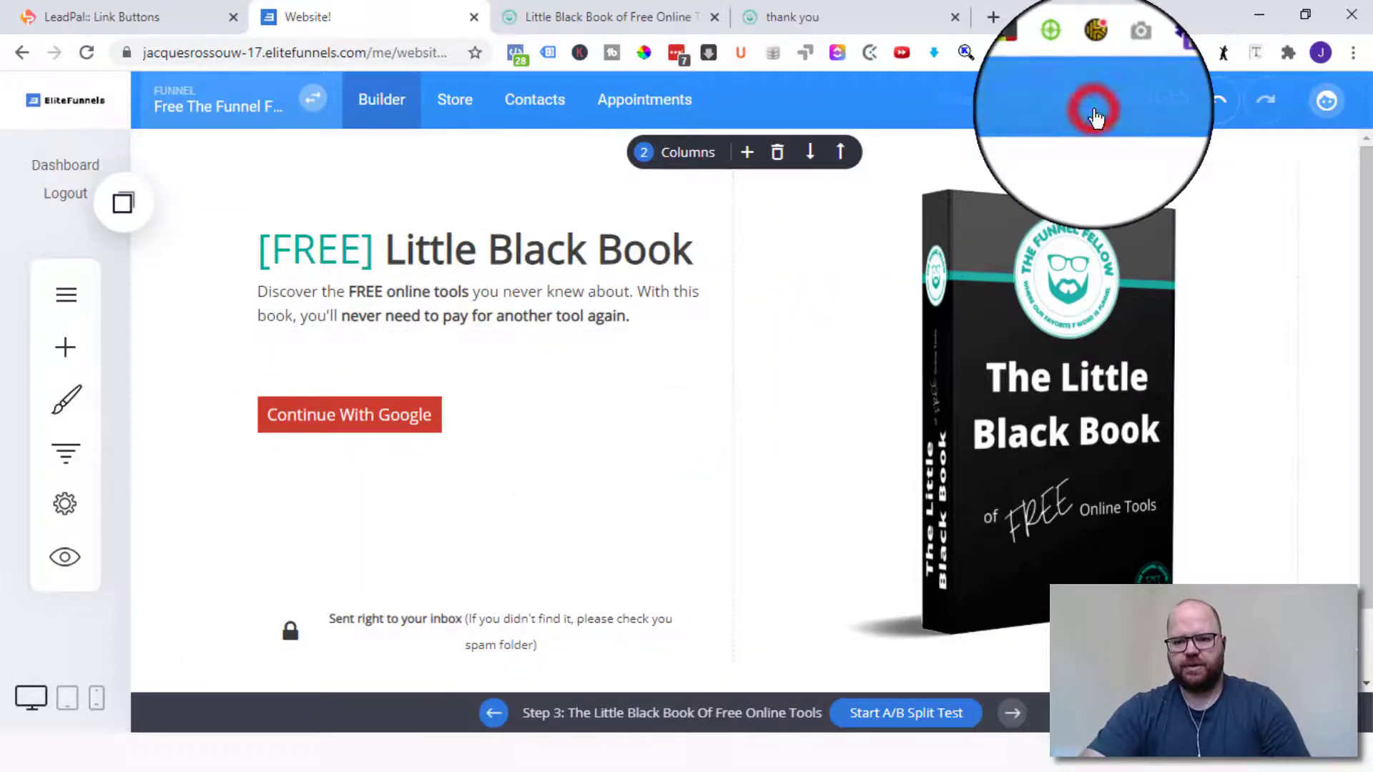
- Reload the live opt-in page and sign up with a Google account, reaching the thank-you page
click(589, 16)
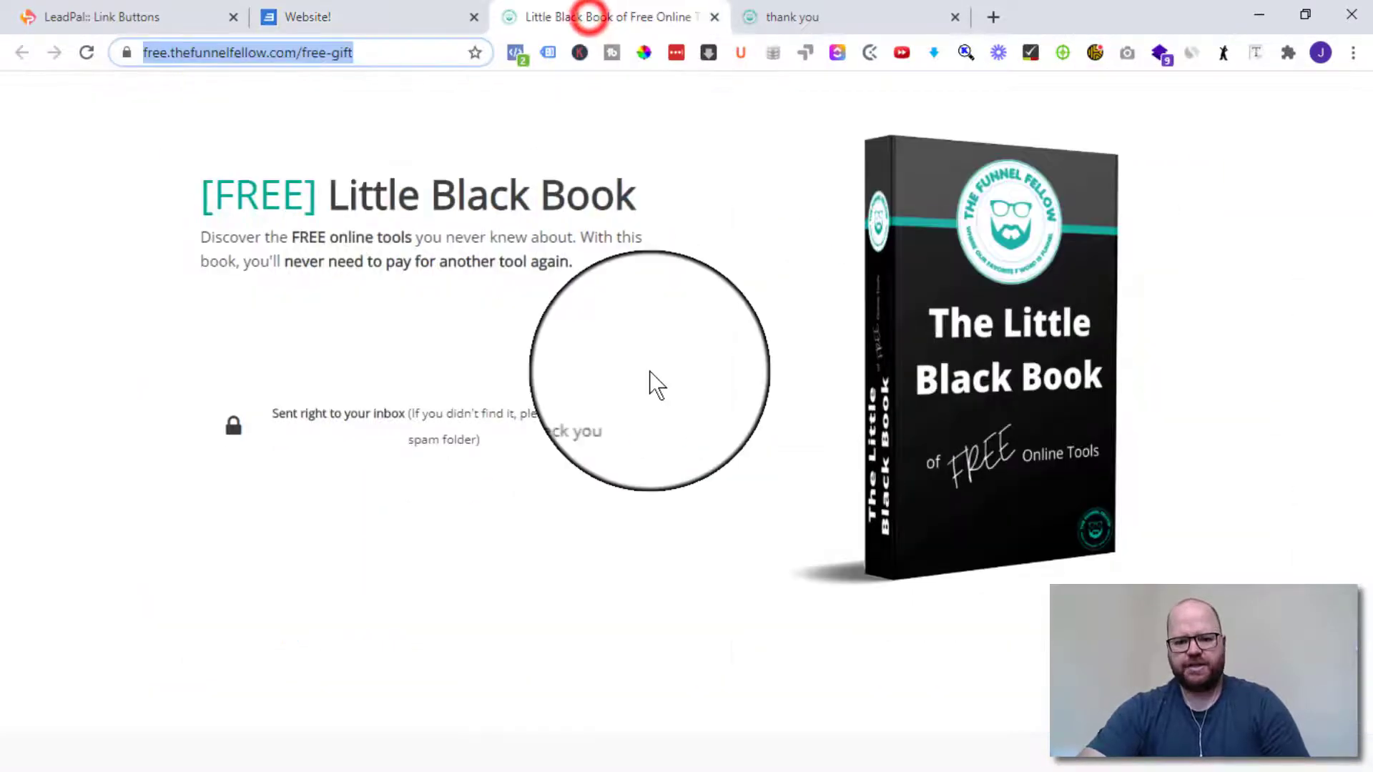
click(86, 52)
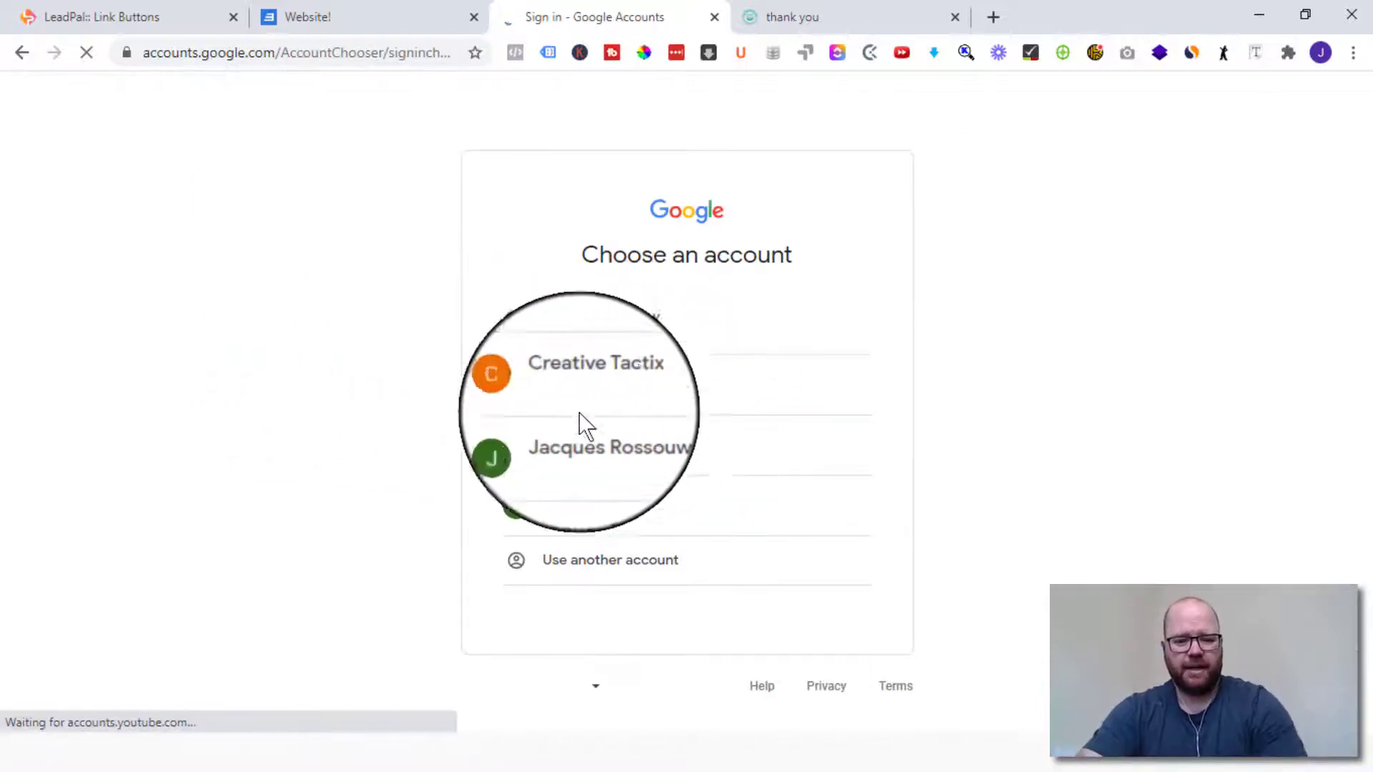
double_click(634, 445)
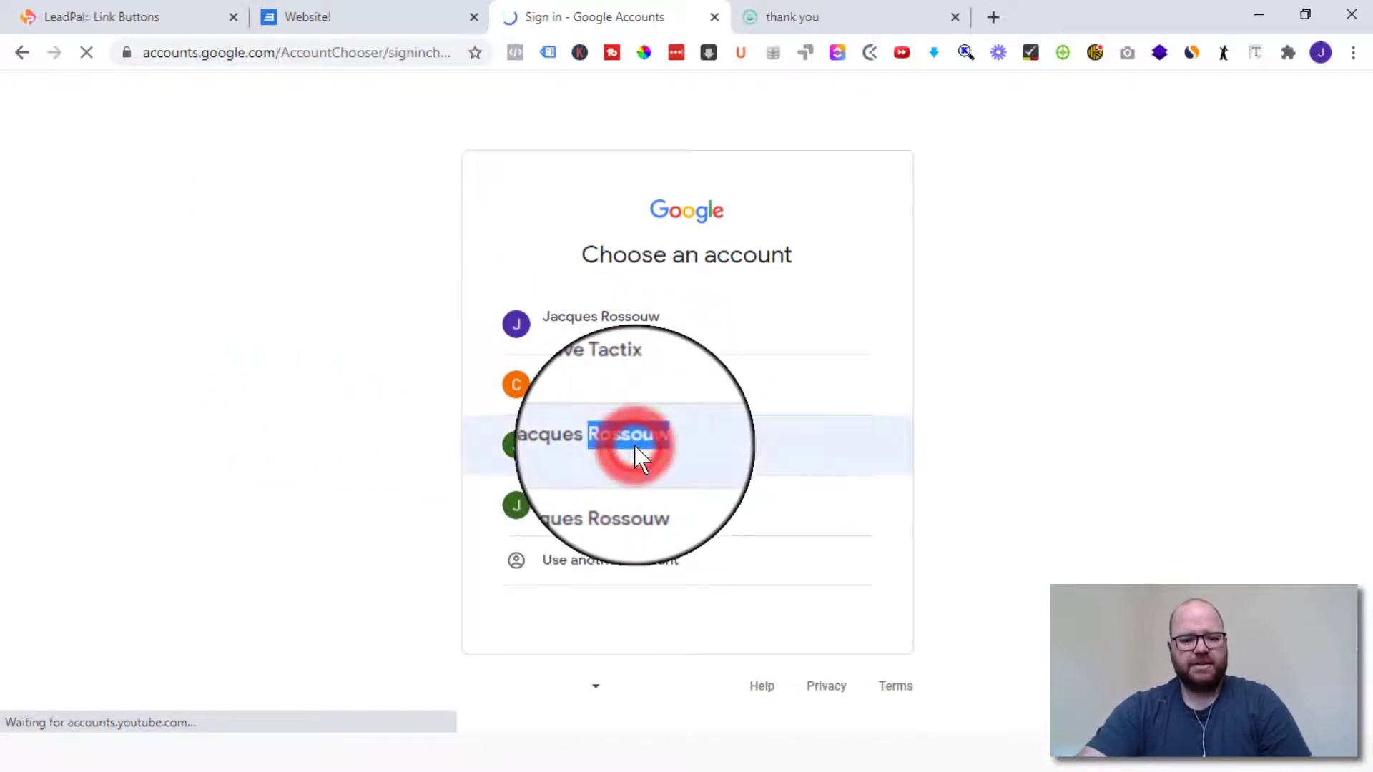
click(564, 444)
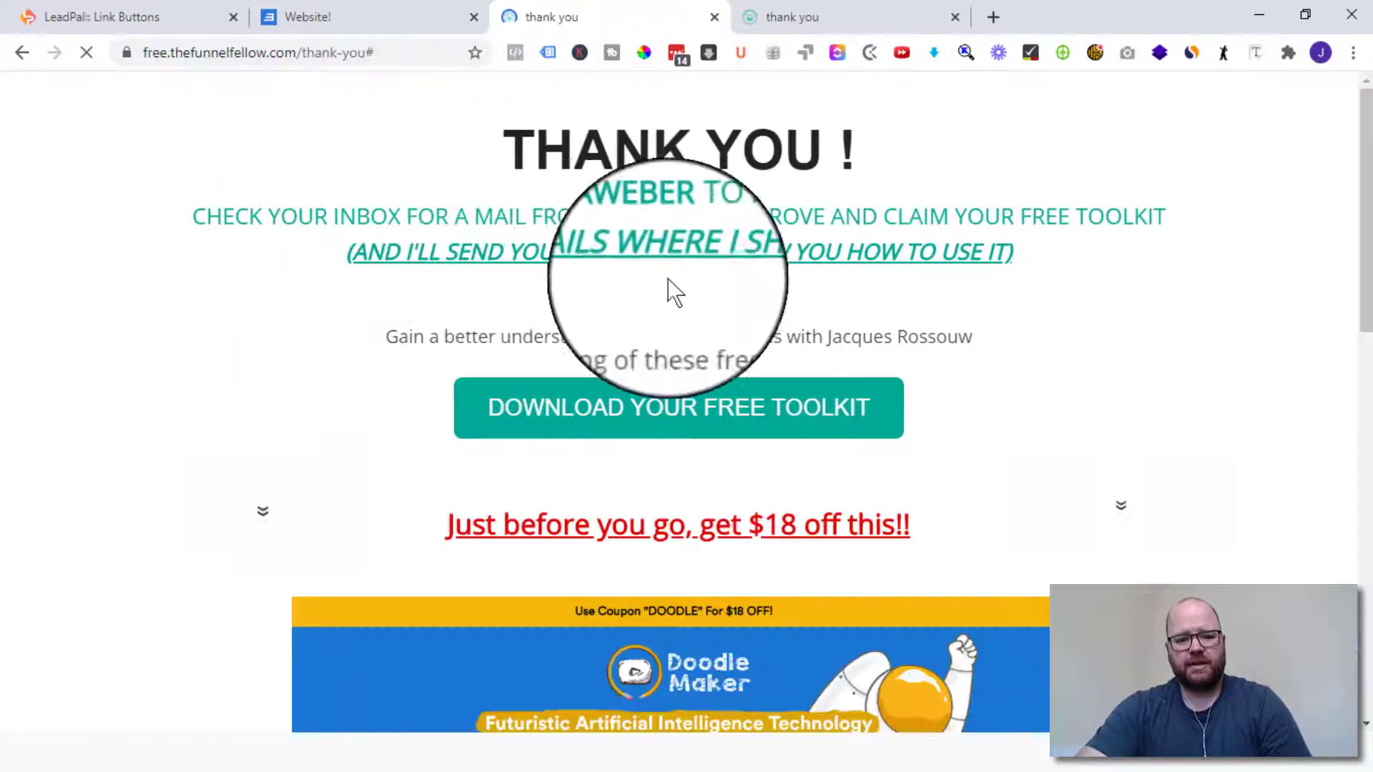
click(713, 18)
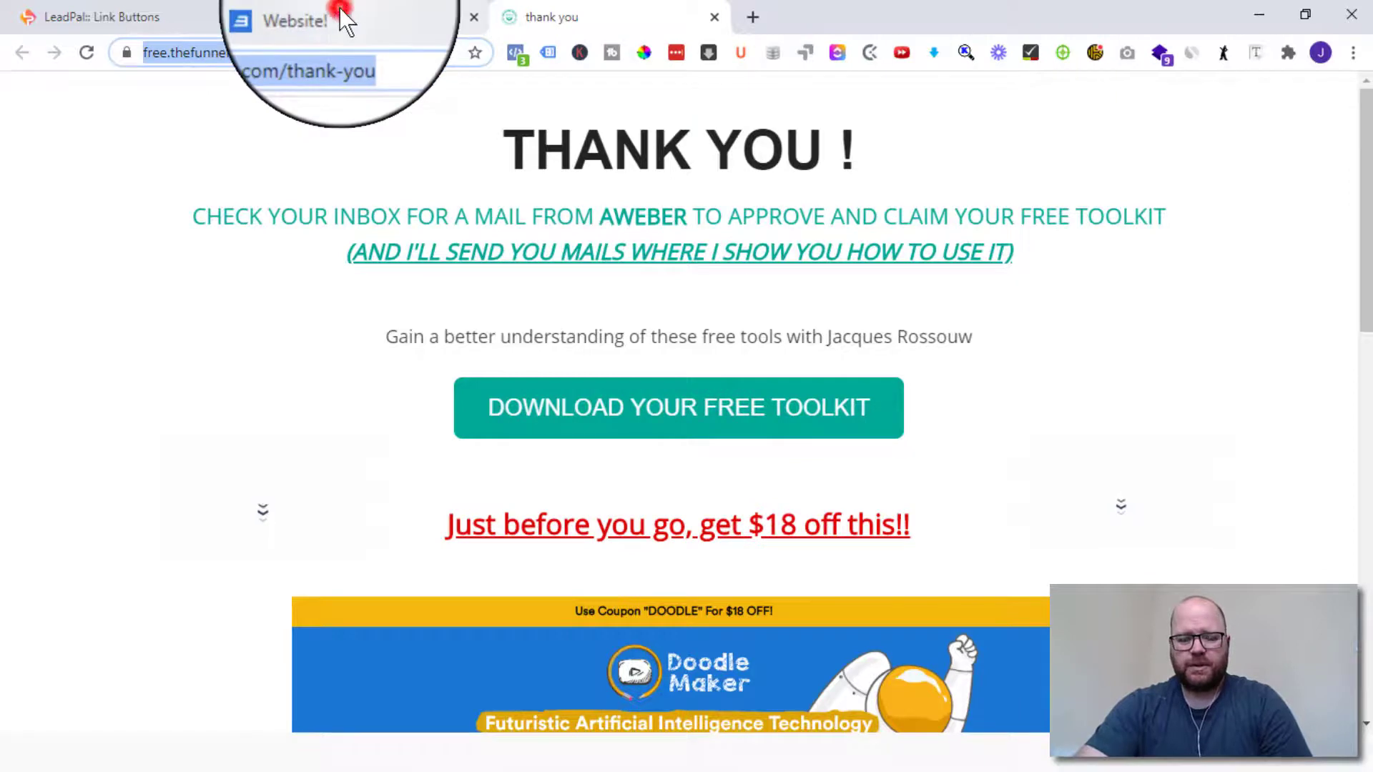
click(341, 14)
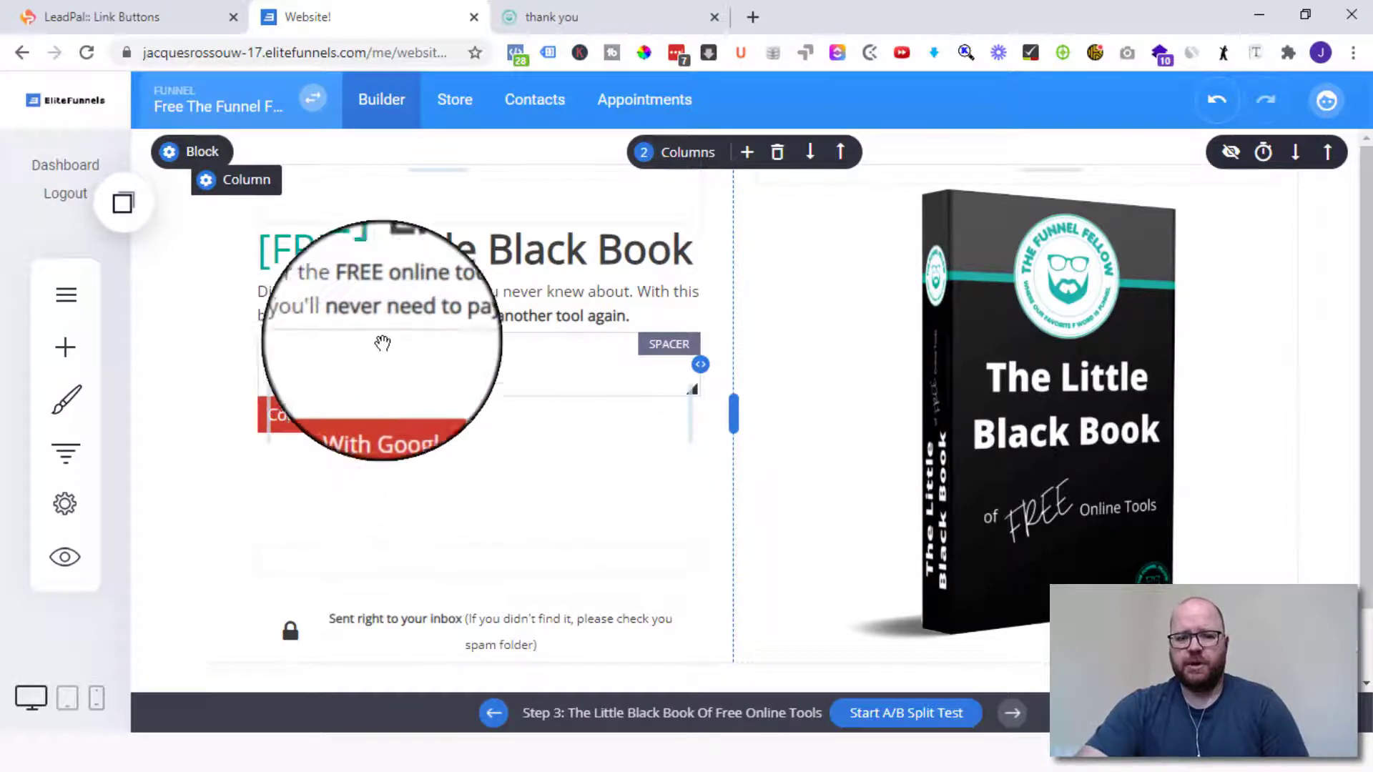
- Add a Button widget below the opt-in page's intro text
click(66, 351)
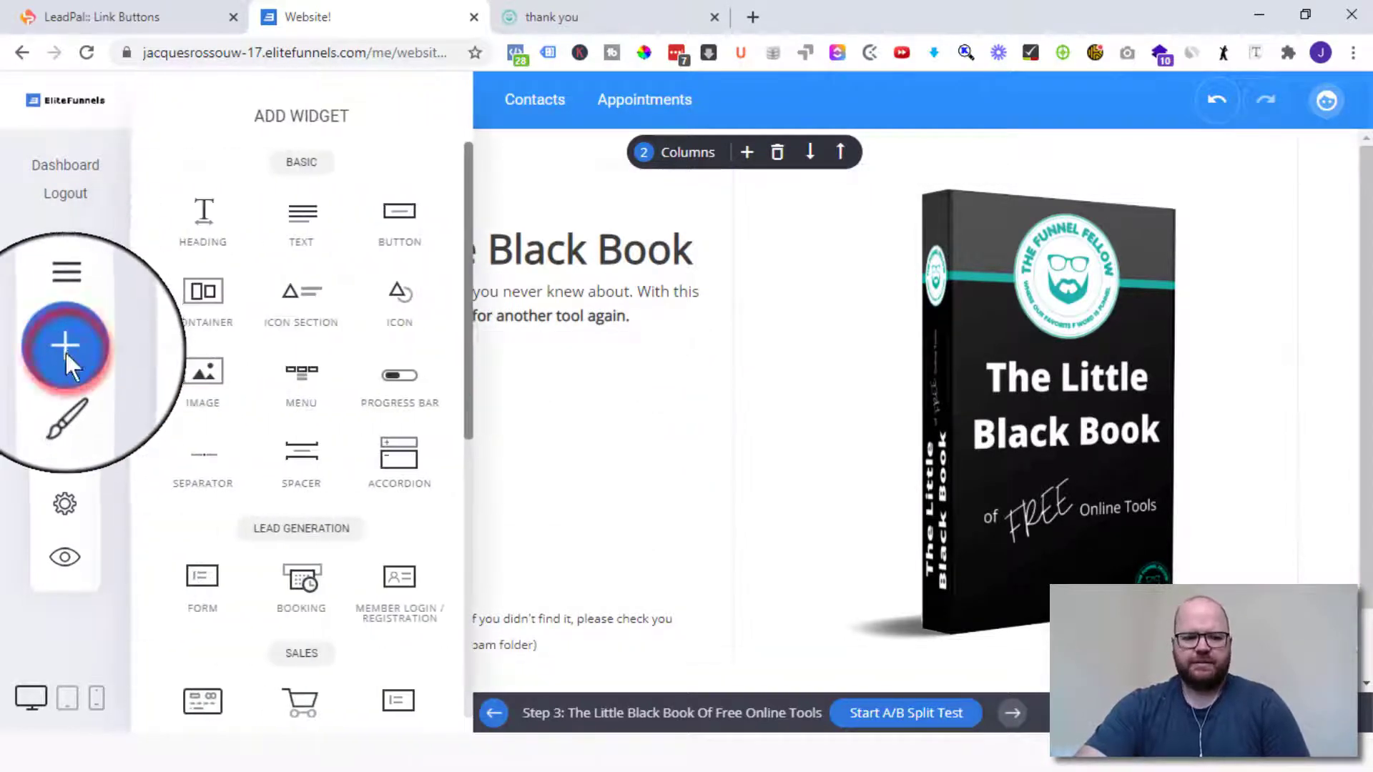
scroll(246, 365, down, 3)
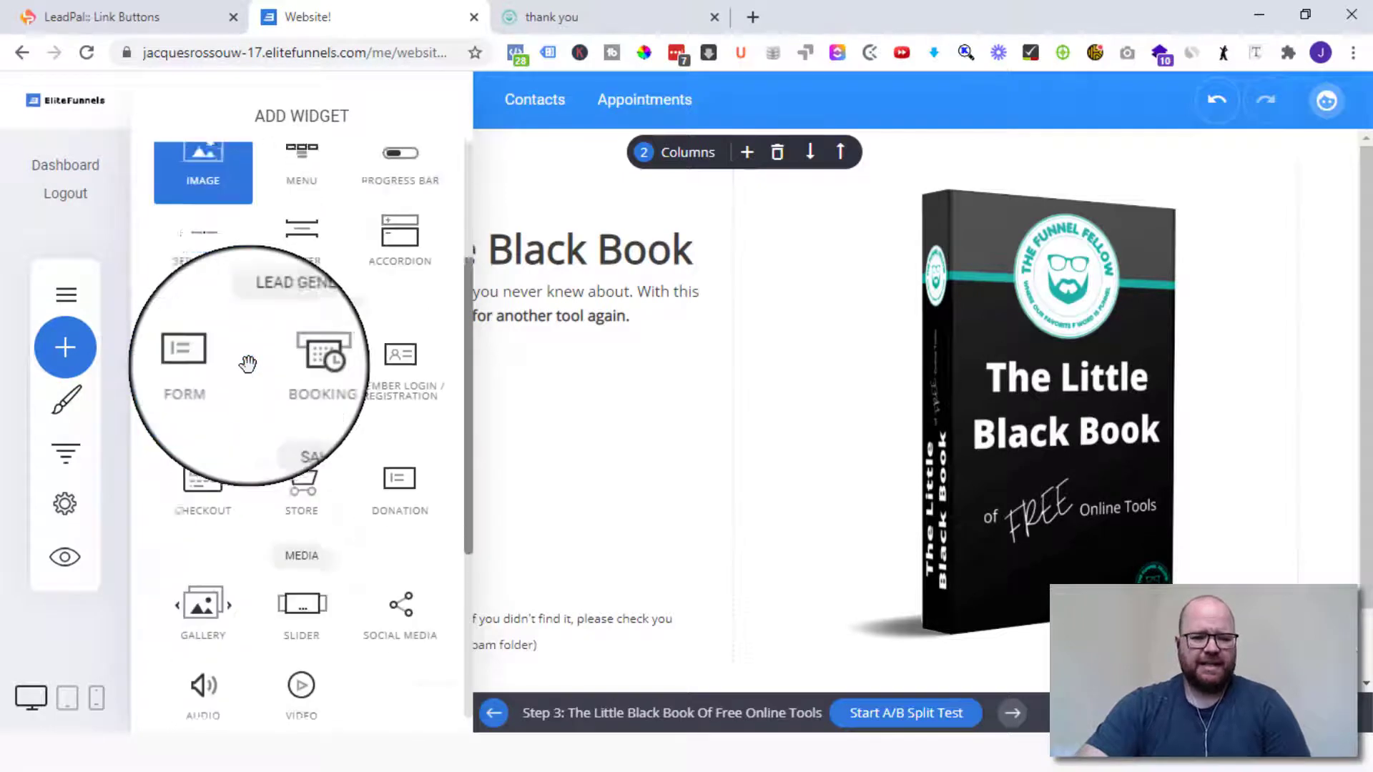
scroll(247, 364, up, 3)
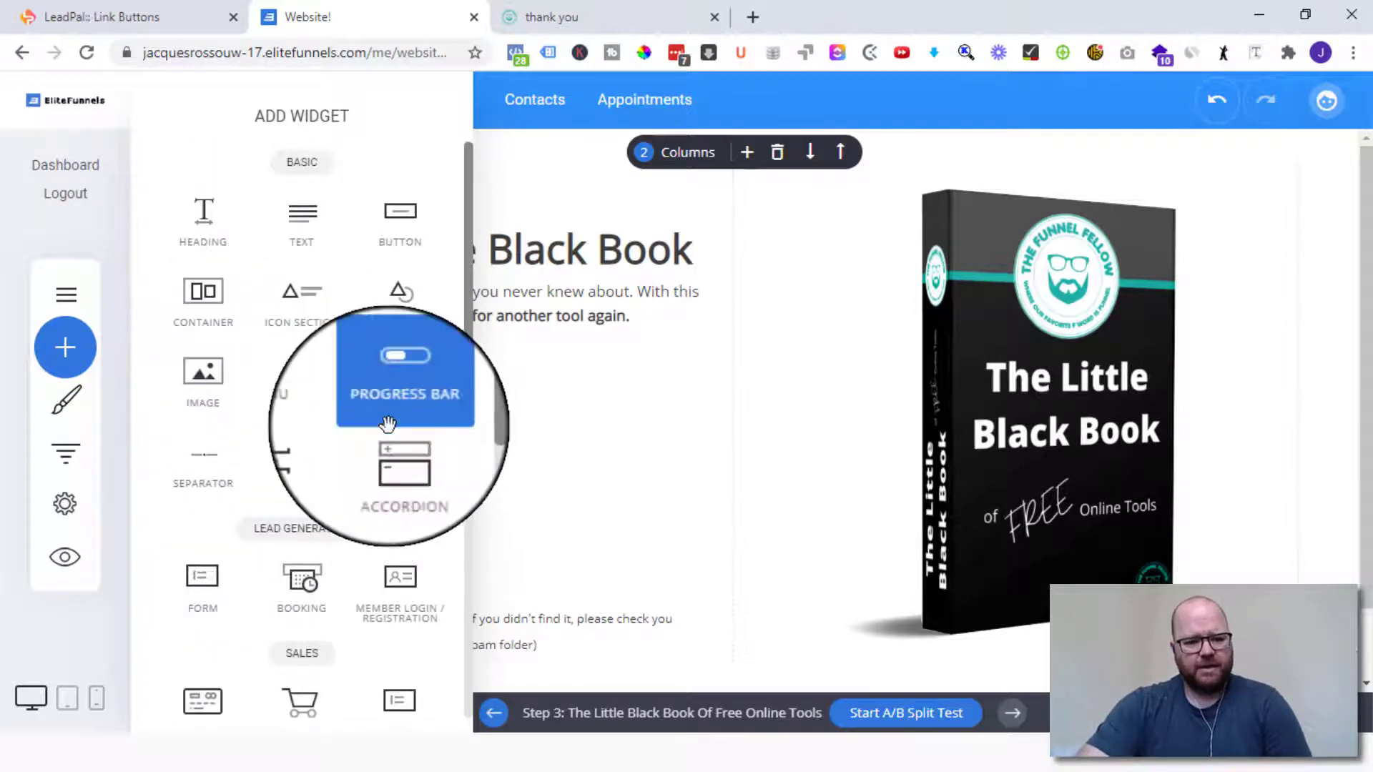
drag(385, 216, 553, 464)
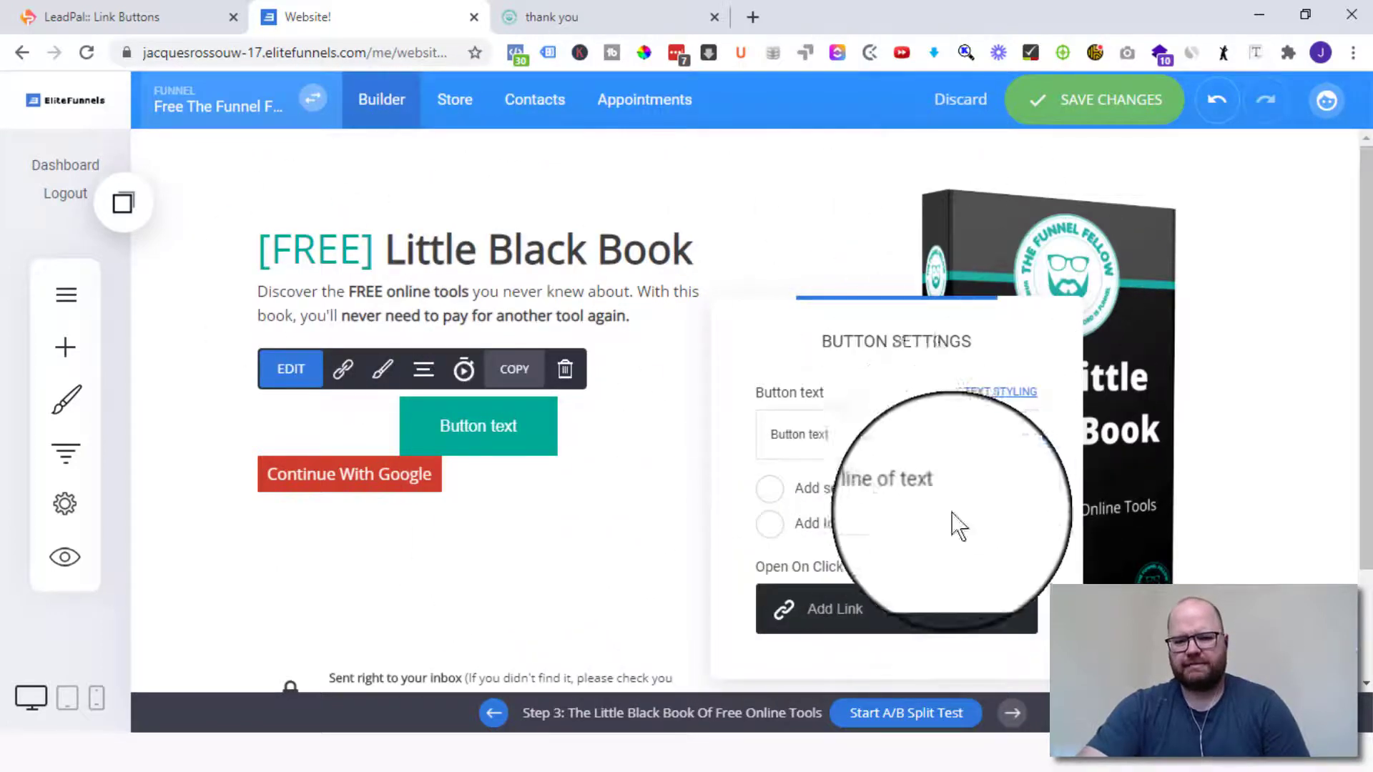
- Give the button a front Google icon and the text CONTINUE WITH GOOGLE
click(773, 527)
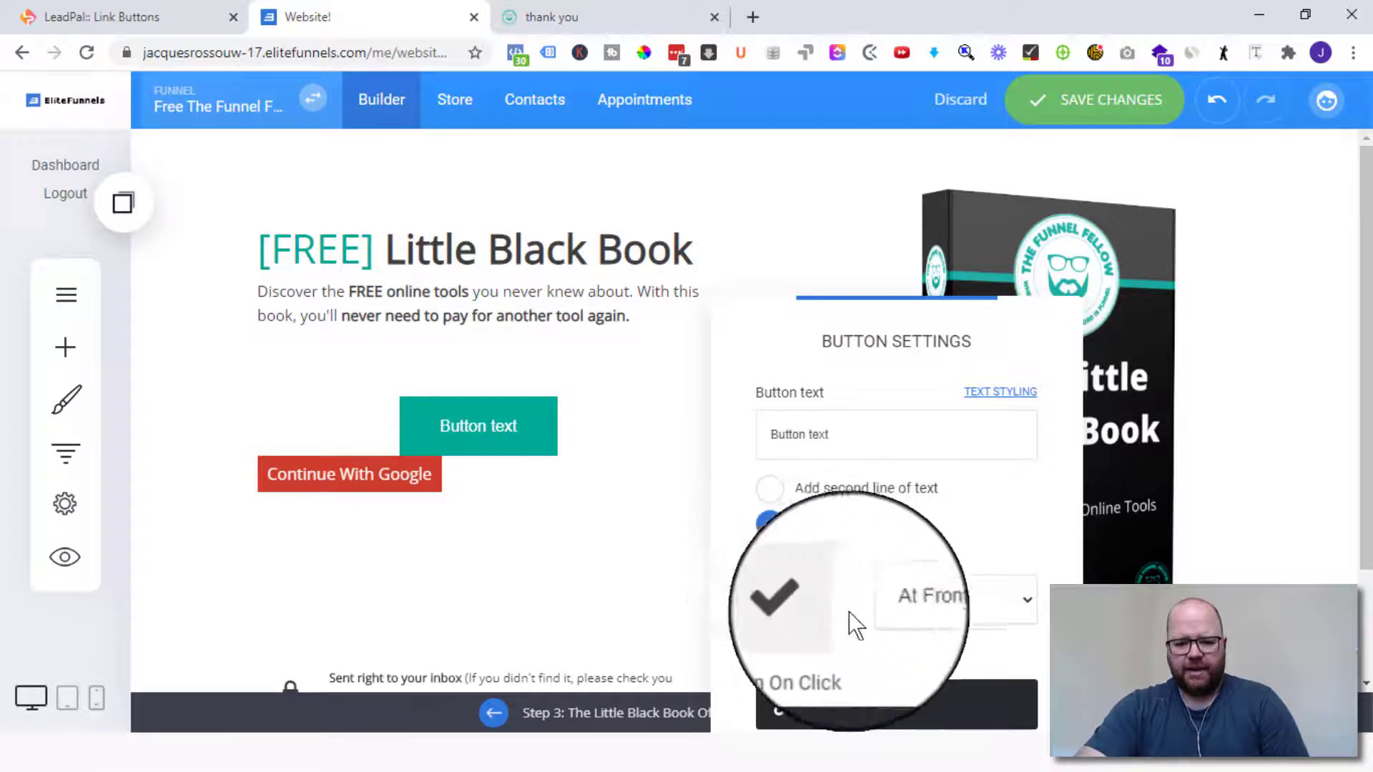
click(926, 599)
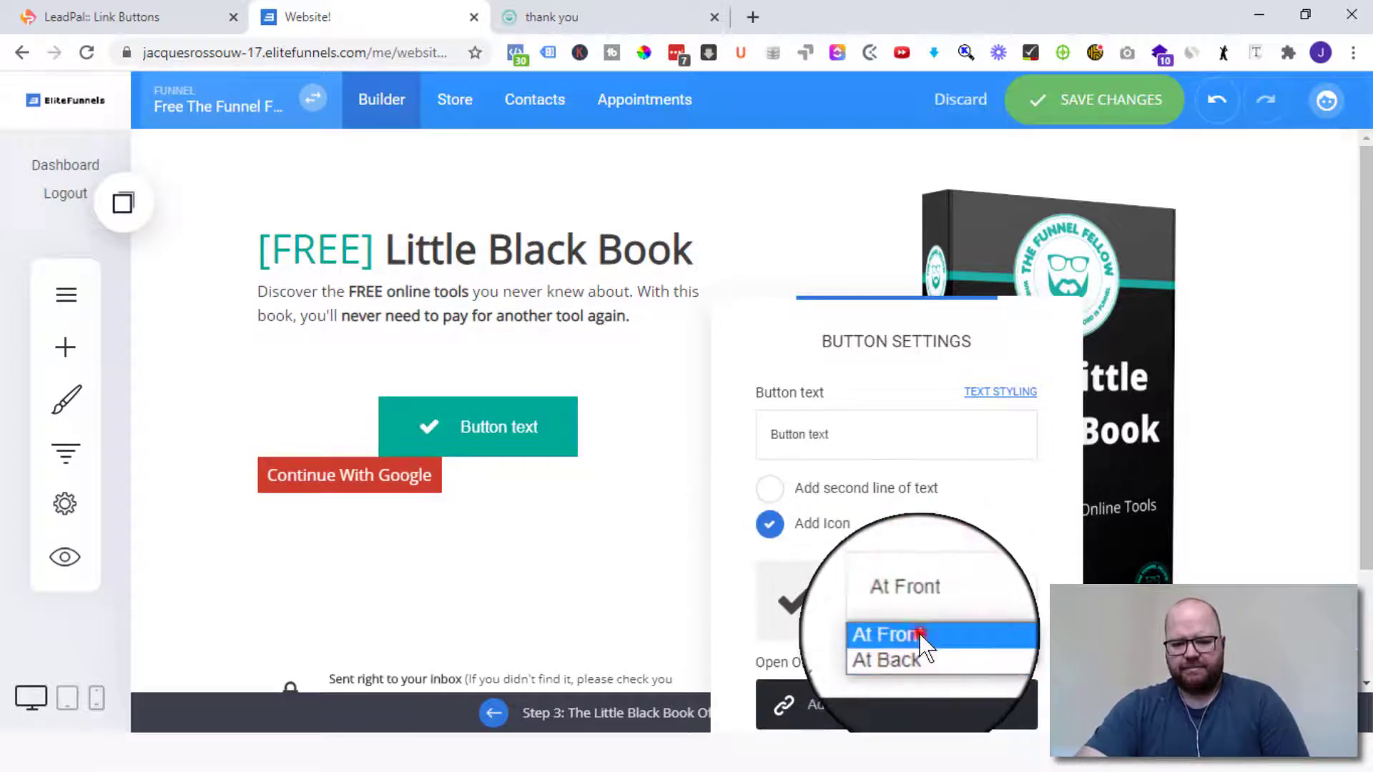
click(920, 633)
click(829, 600)
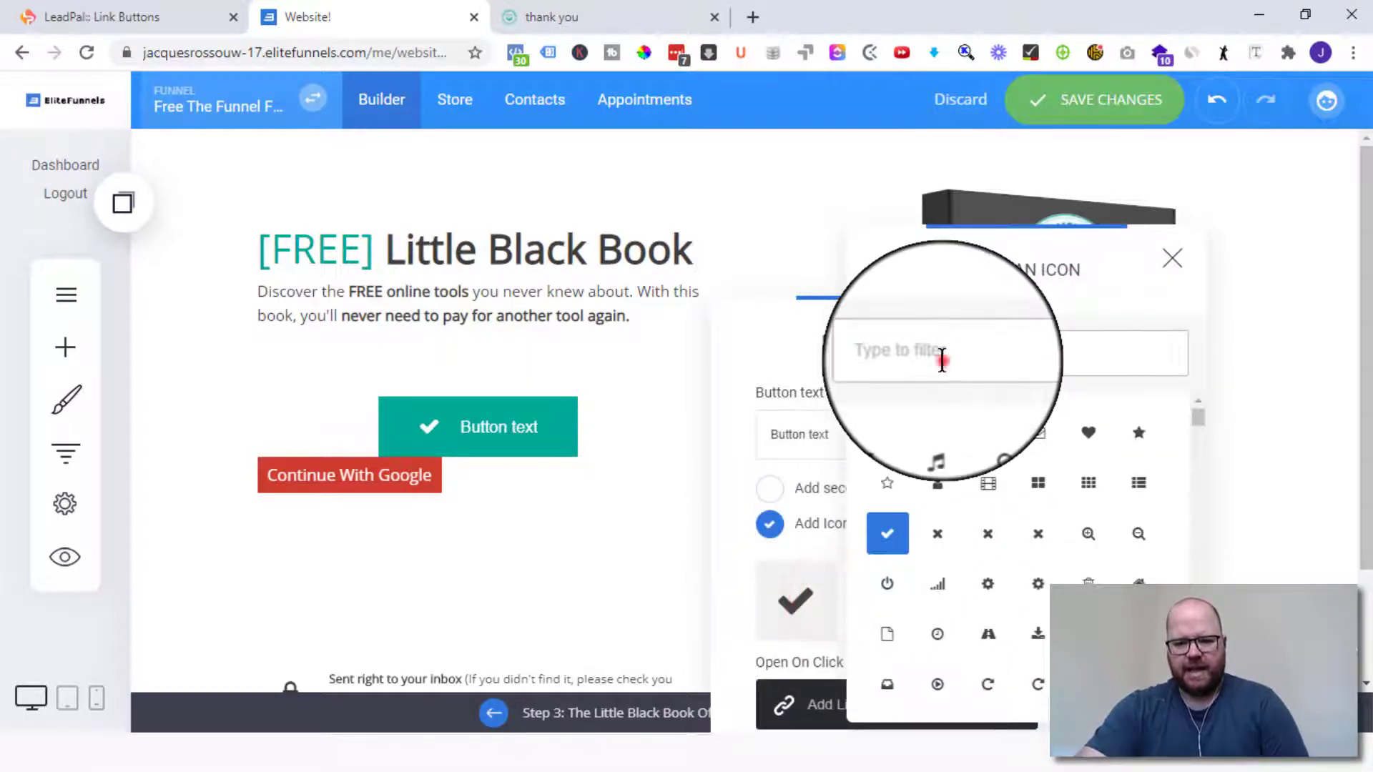
click(941, 361)
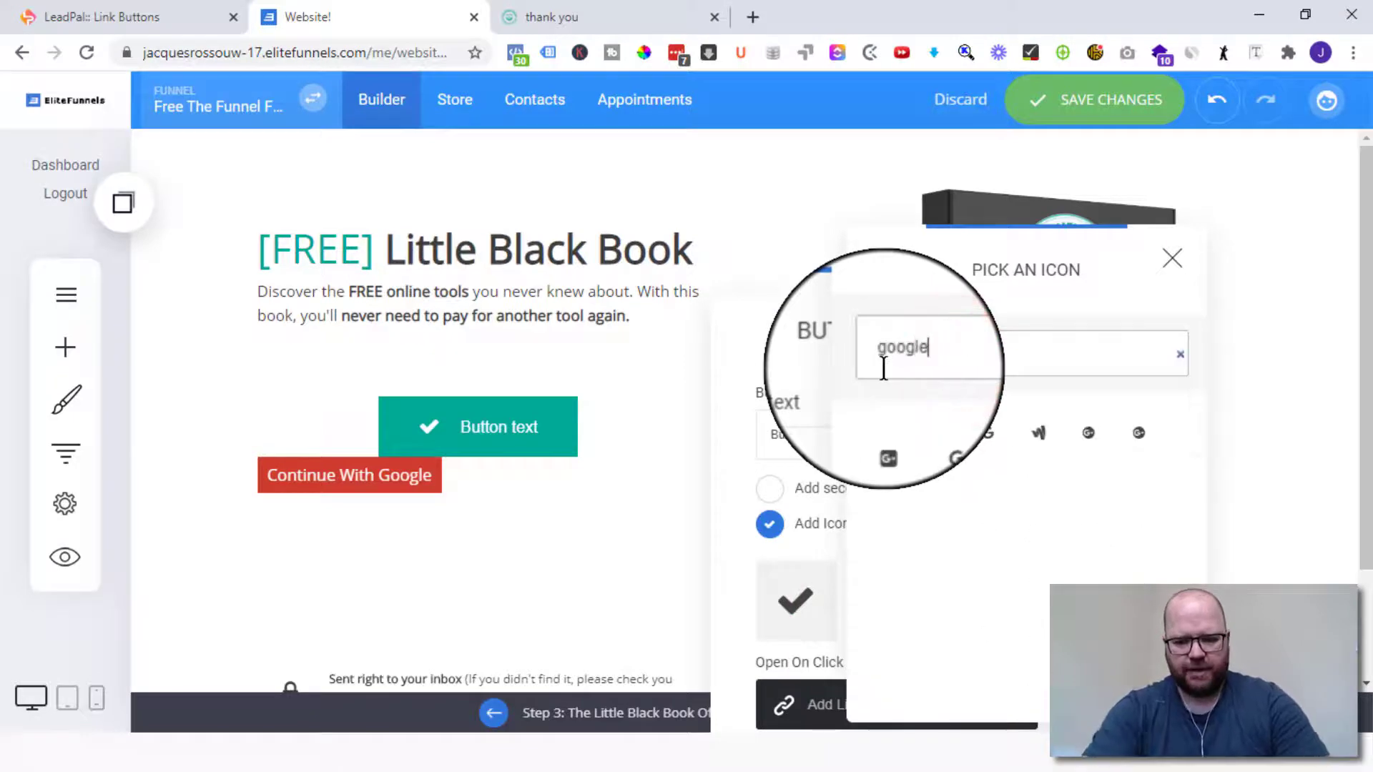
click(986, 444)
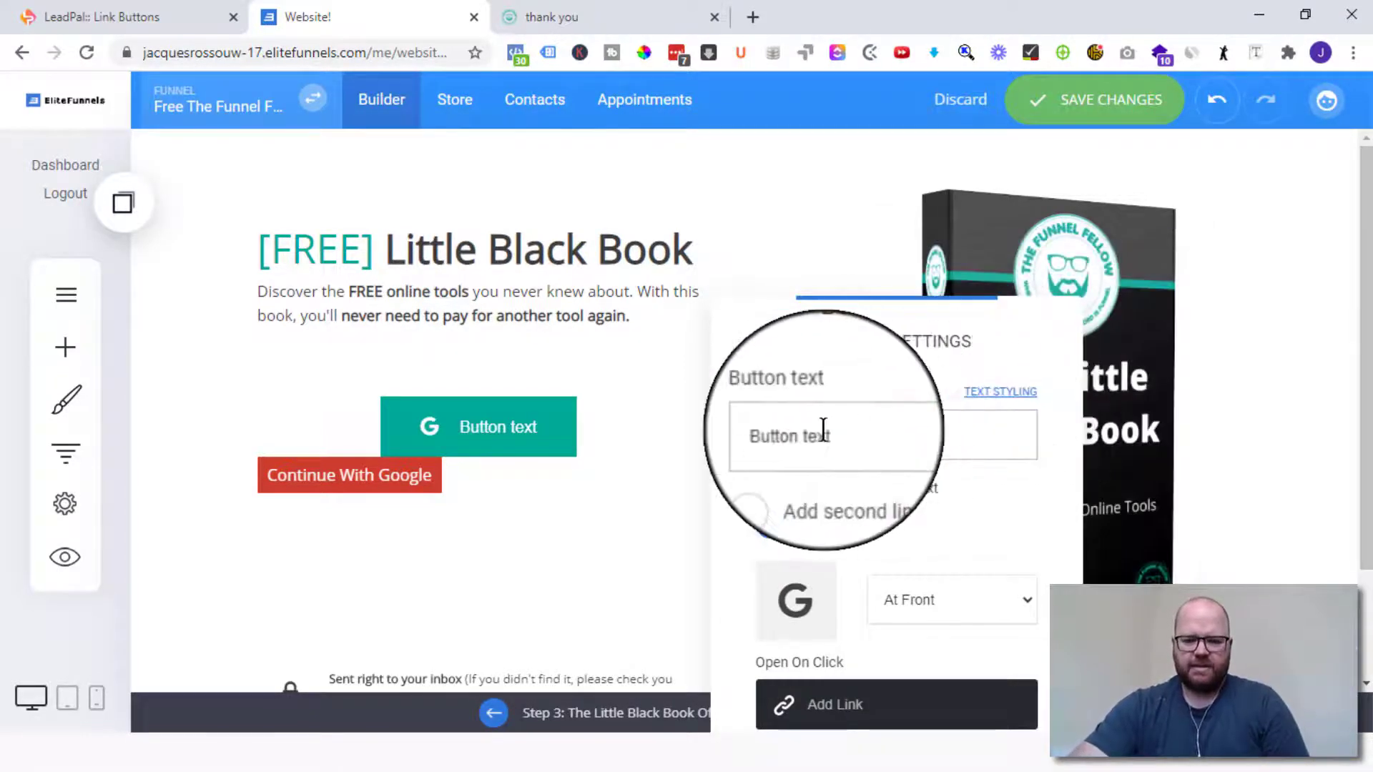
mouse_move(799, 434)
mouse_down()
mouse_move(724, 433)
mouse_move(833, 416)
mouse_up()
text(C)
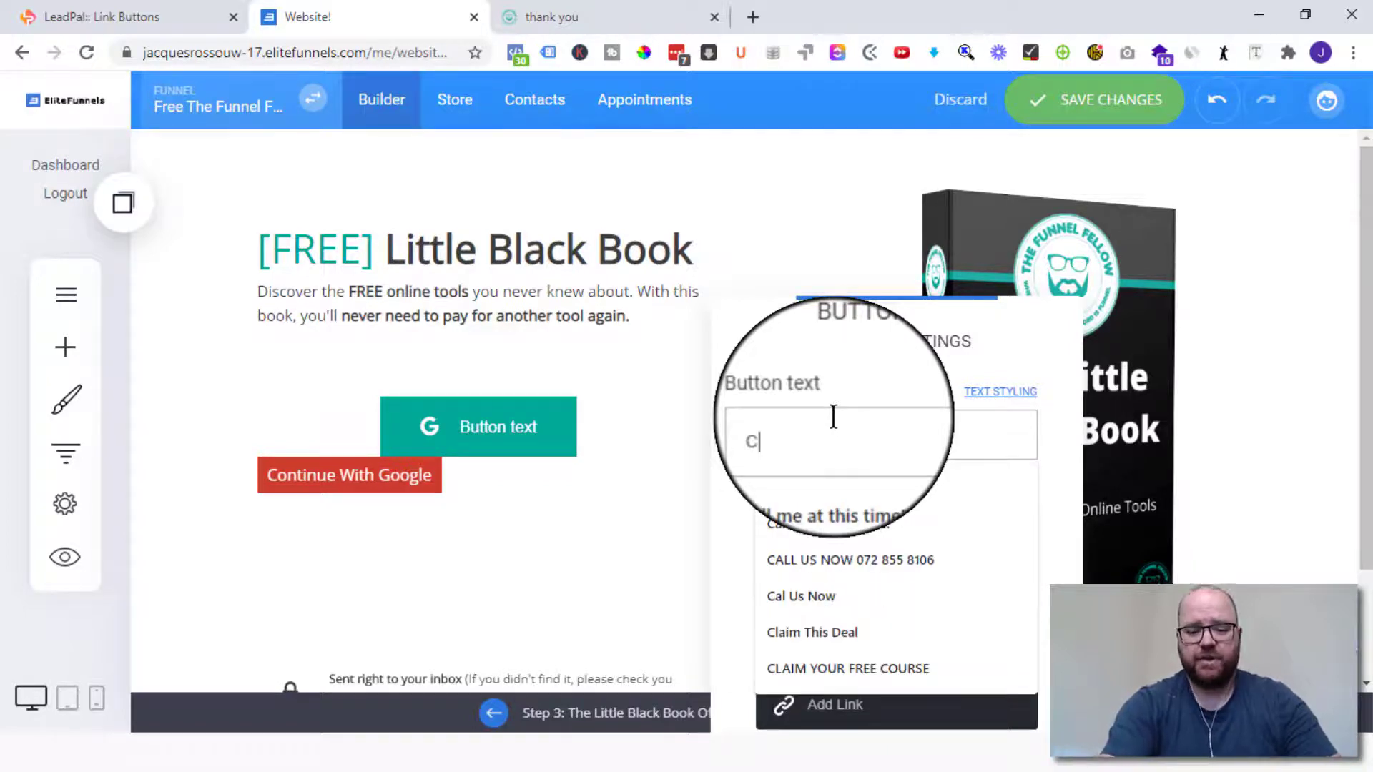
text(ONTINUE WITH GOOGLE)
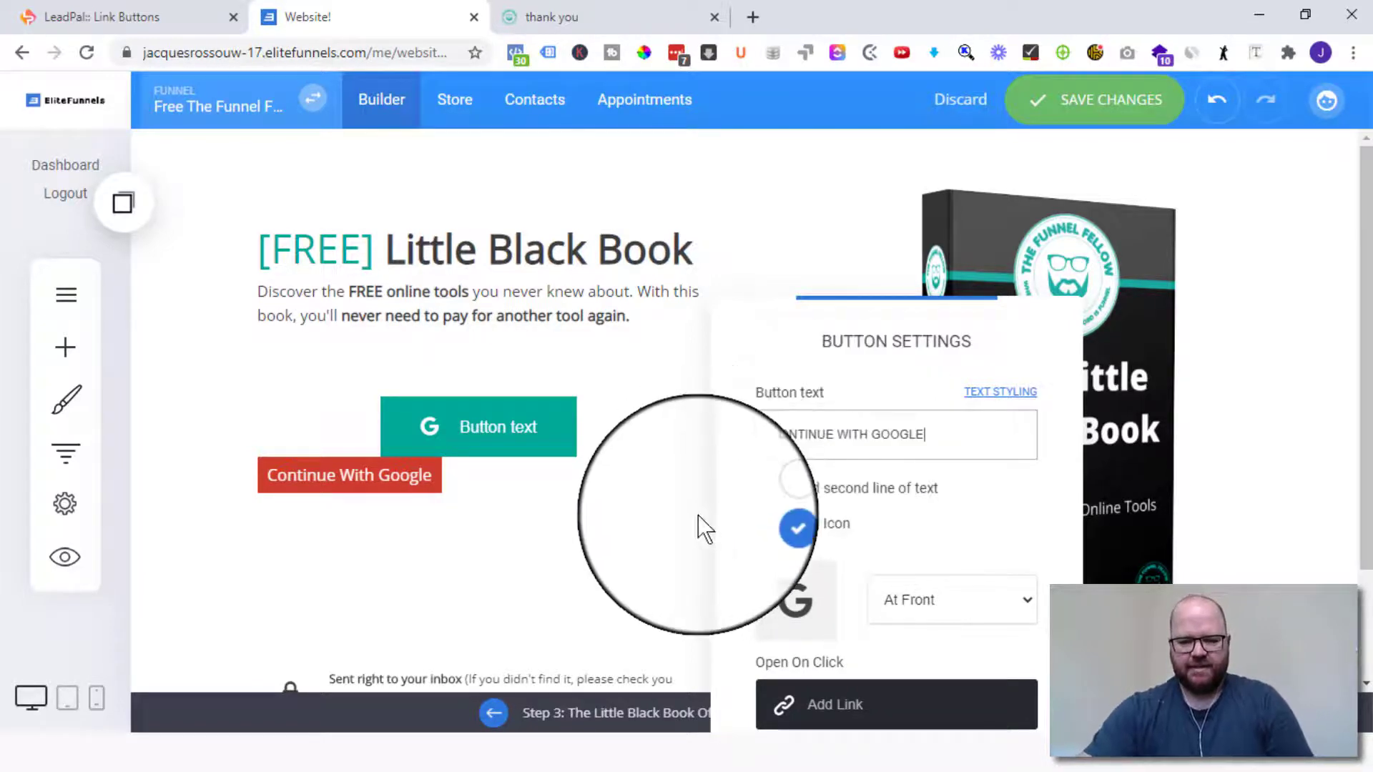
click(707, 486)
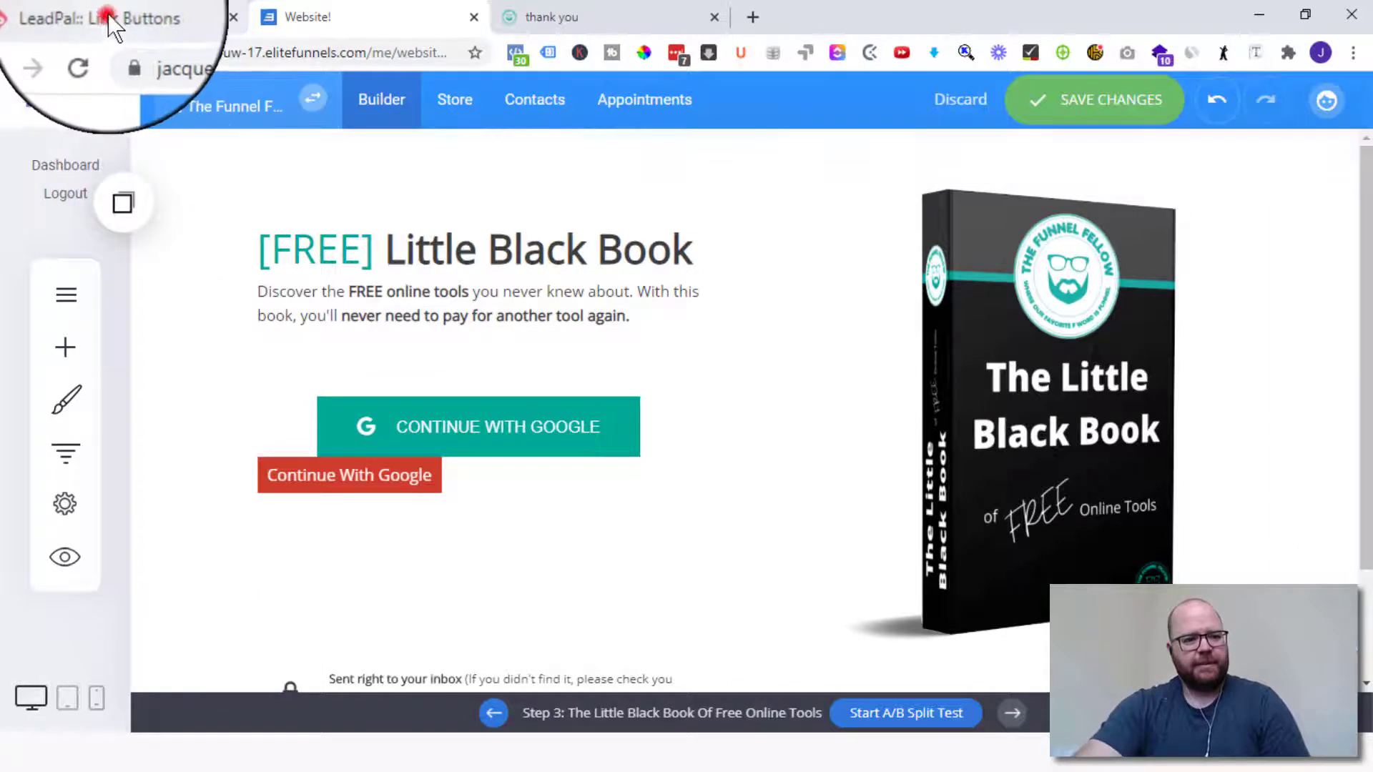
- Copy the Google button's short-link /google URL from the embed code in LeadPal
click(136, 17)
click(783, 399)
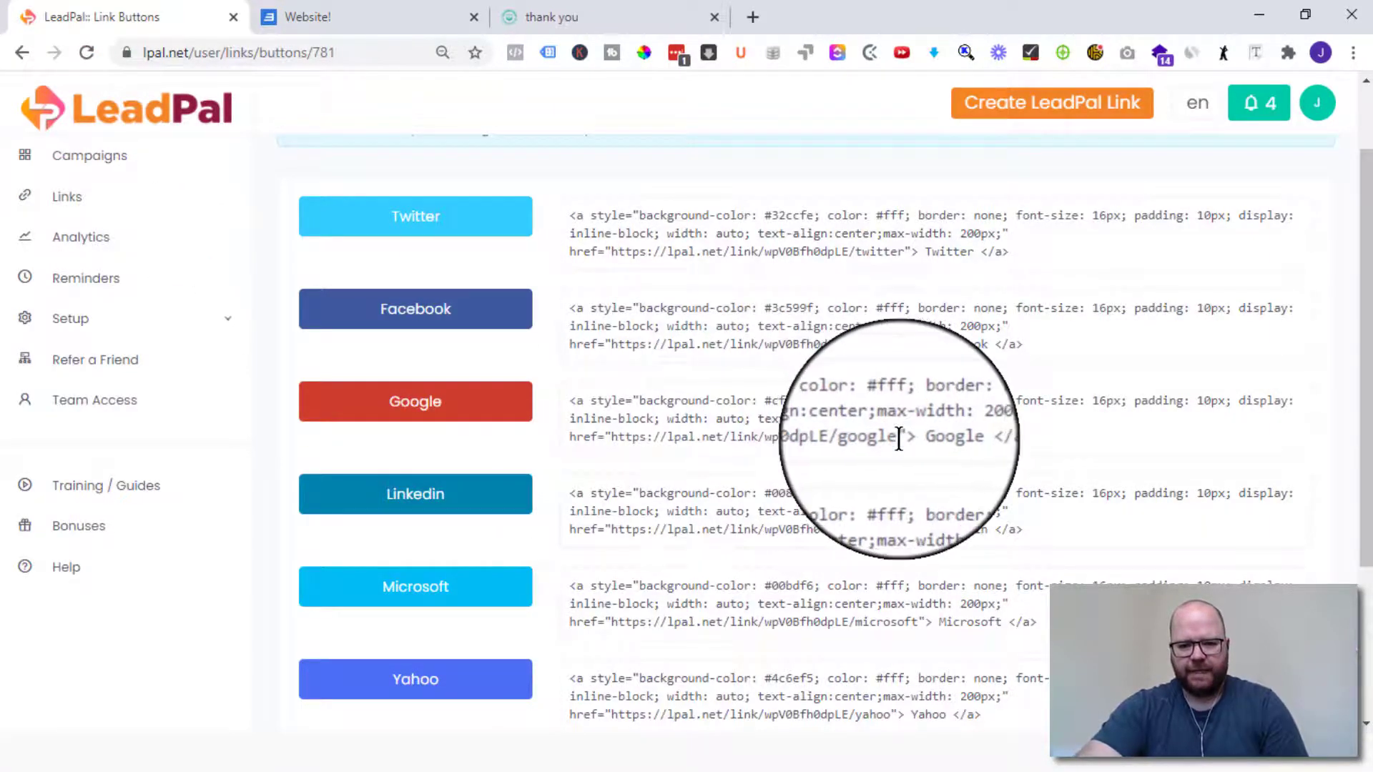
drag(897, 437, 606, 438)
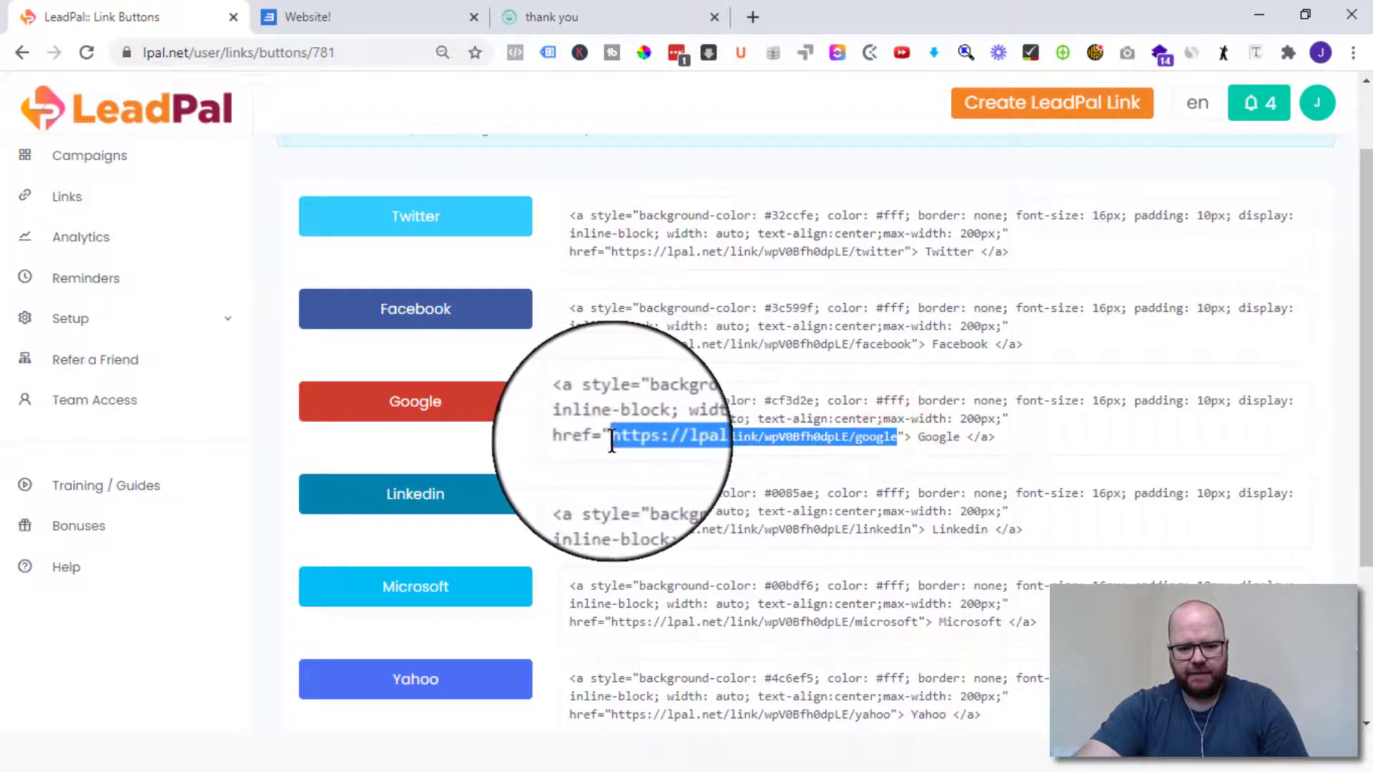
right_click(804, 436)
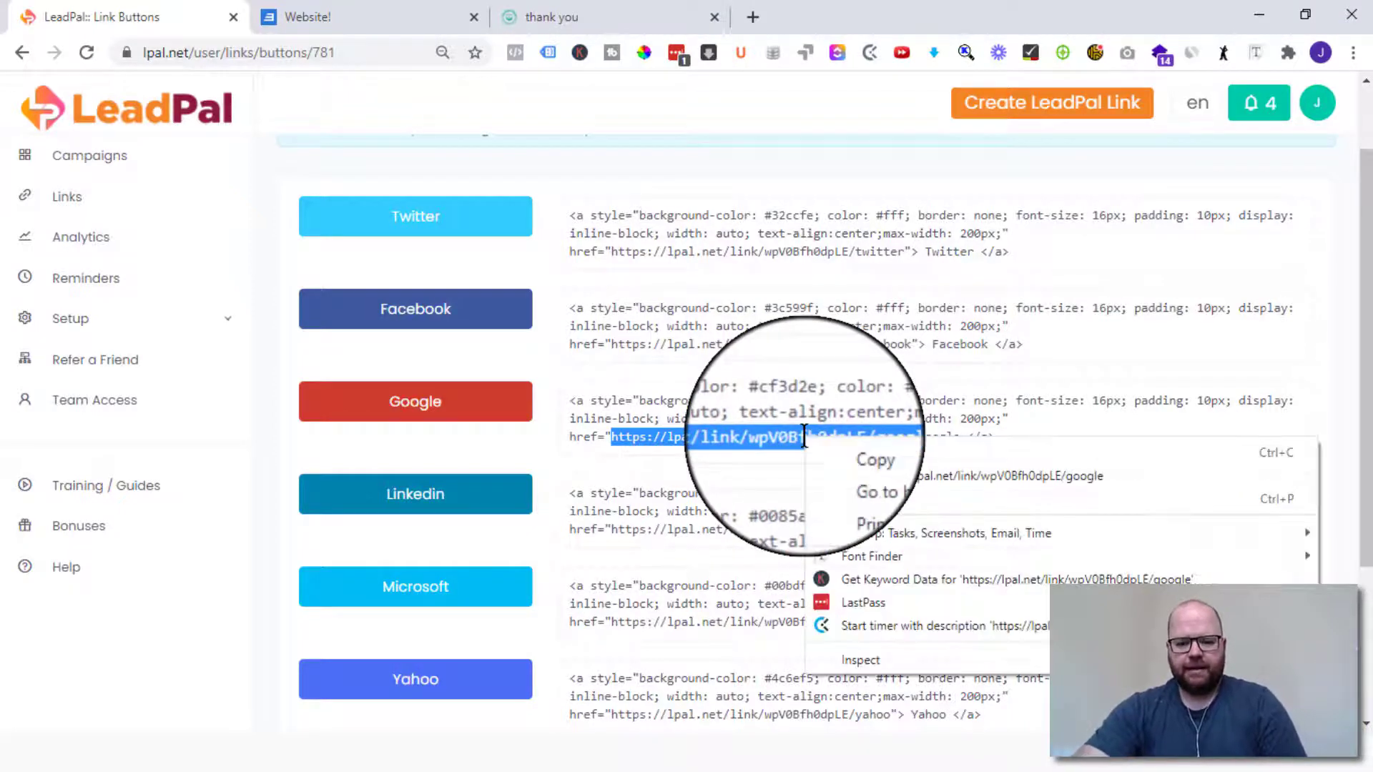
click(843, 449)
click(311, 16)
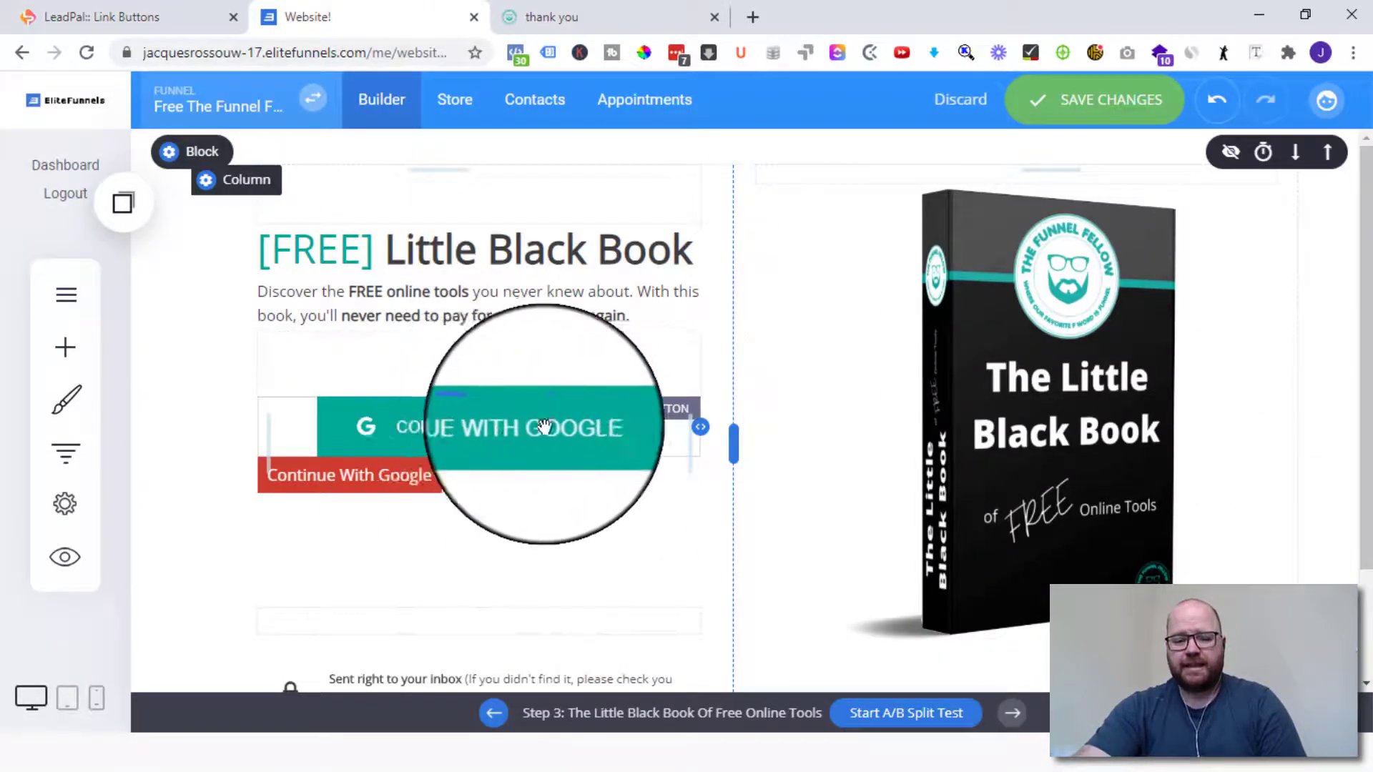
- Link the teal button to the copied LeadPal Google URL and delete the red code button
click(501, 427)
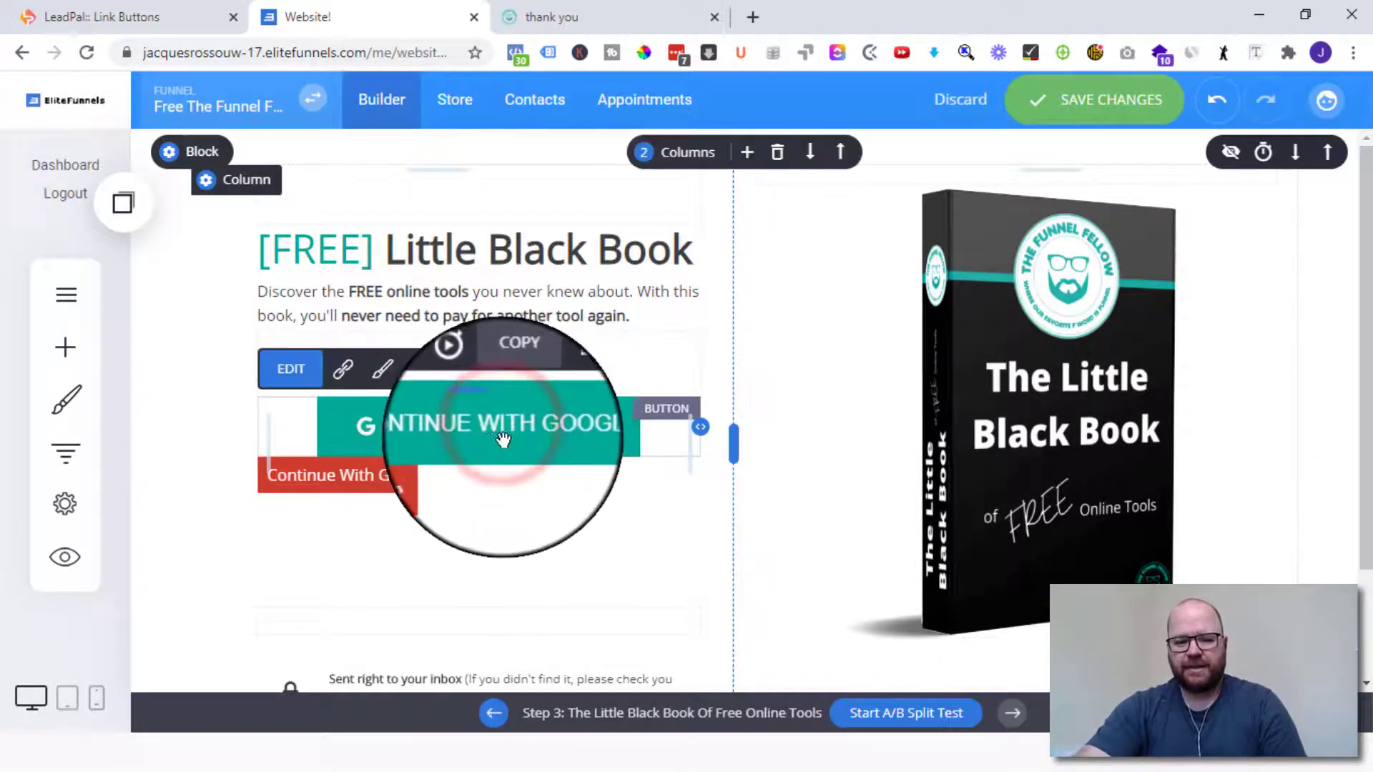
click(342, 379)
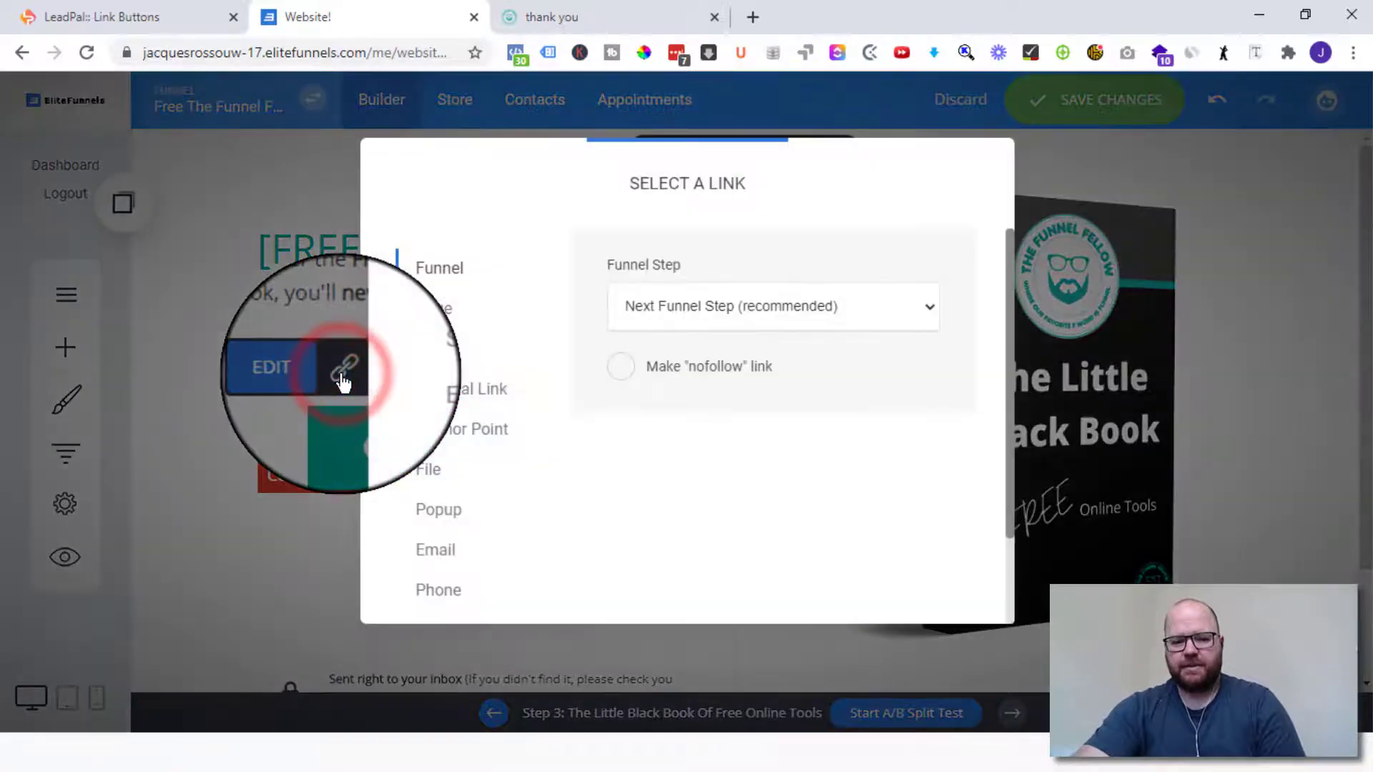
click(444, 388)
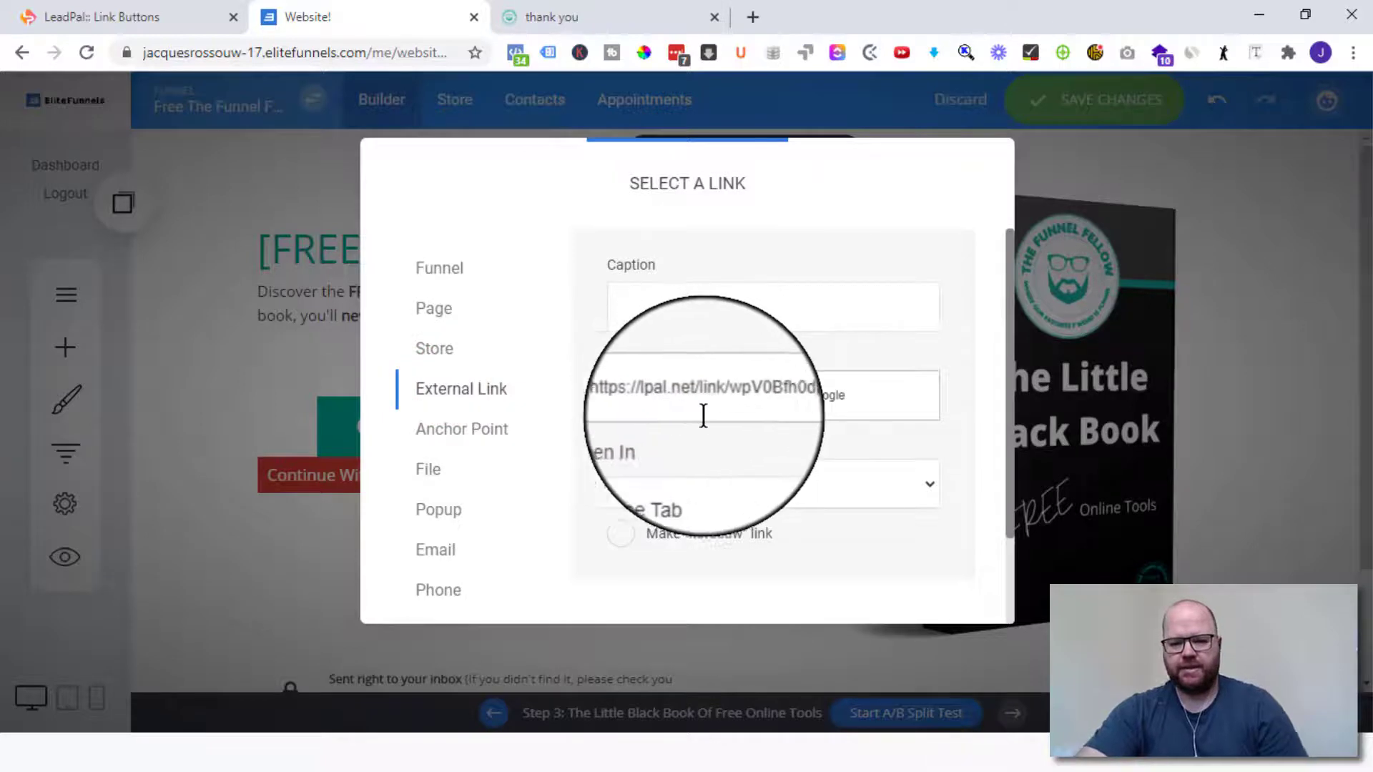
scroll(808, 429, down, 2)
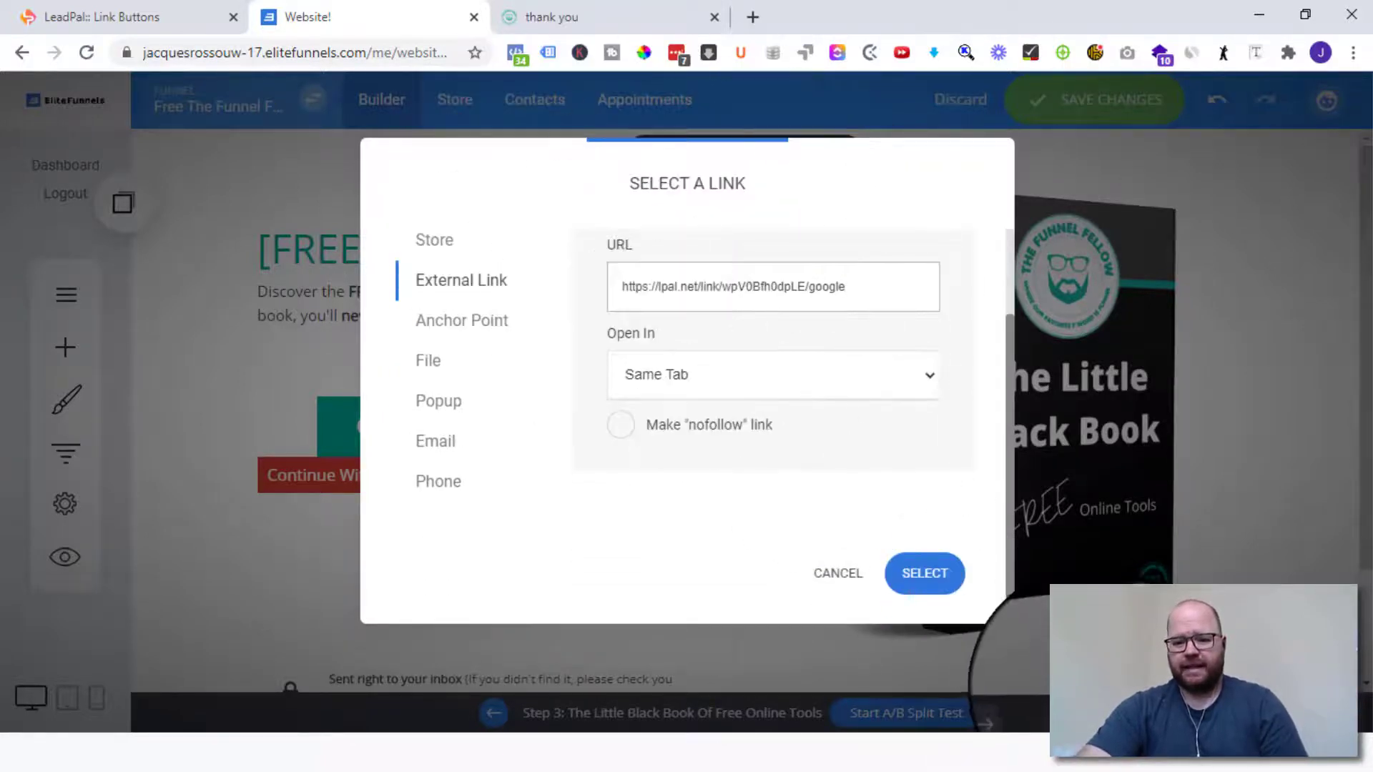
click(923, 576)
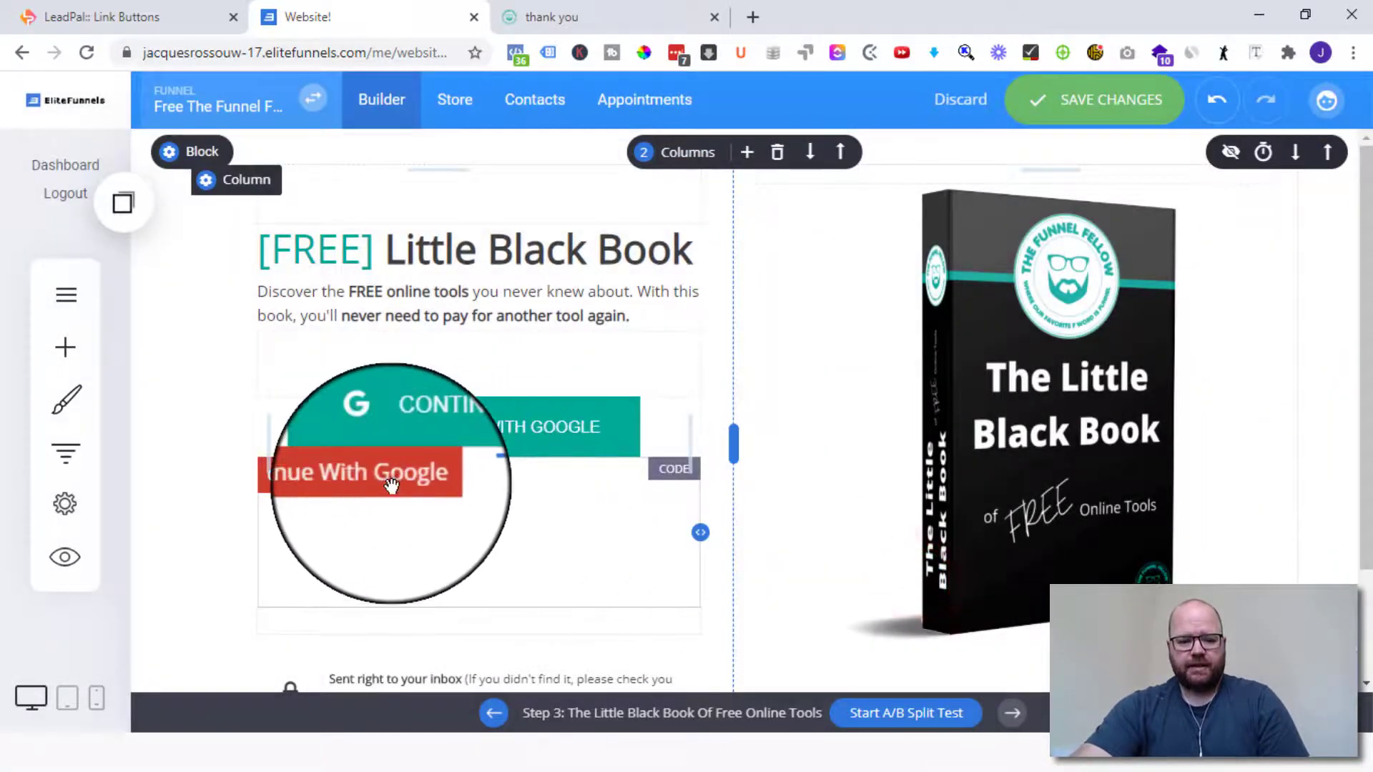
click(511, 429)
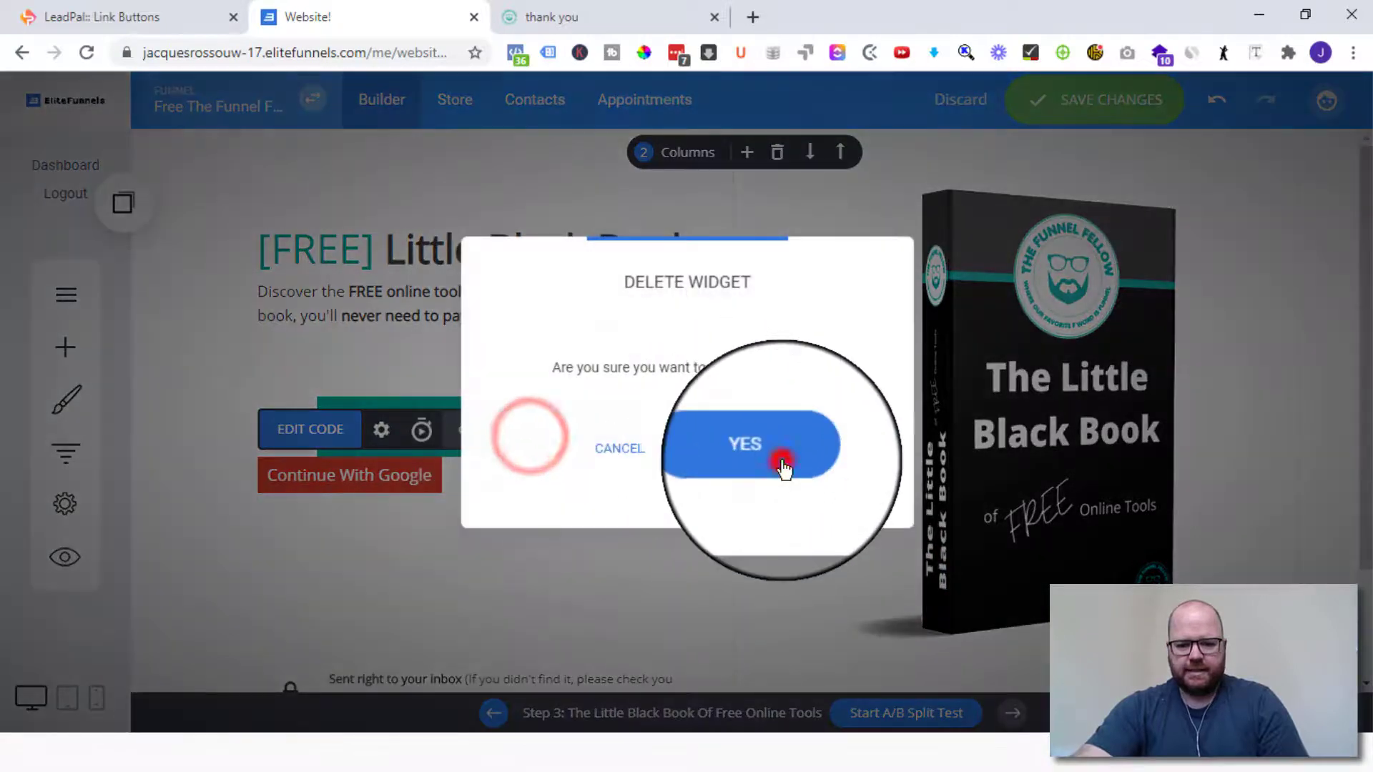
click(780, 461)
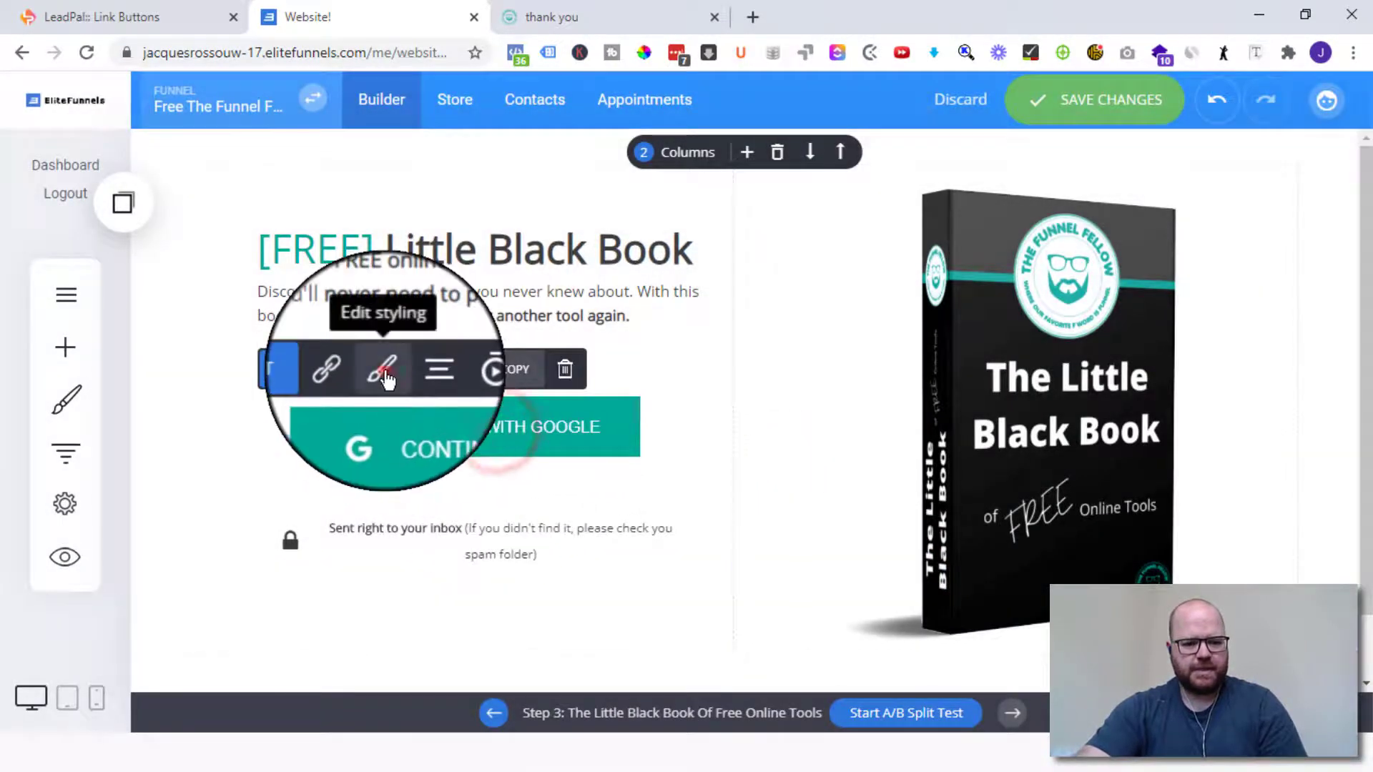
- Round the teal button's corners to 12px, reduce its padding to 13px, and save
click(379, 365)
drag(899, 546, 933, 552)
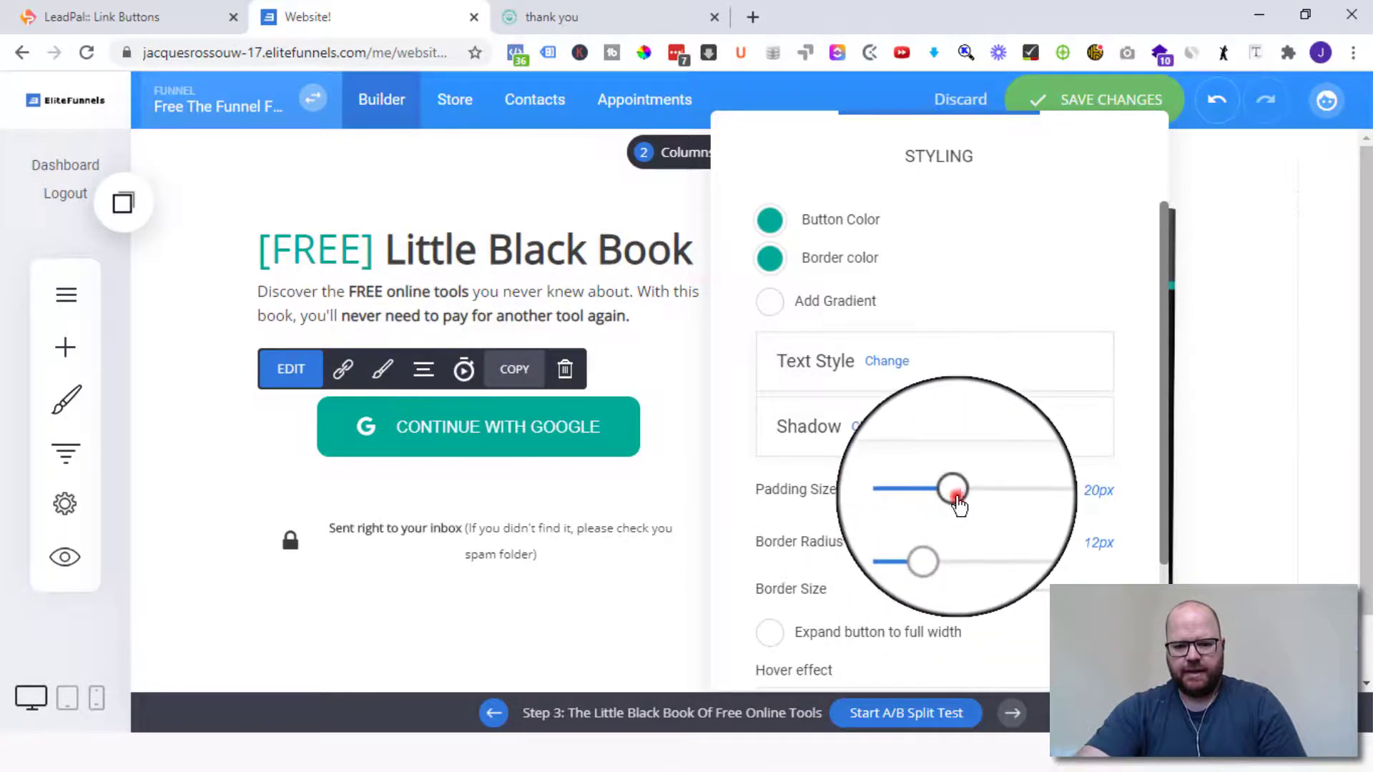
drag(957, 493, 929, 505)
click(1240, 402)
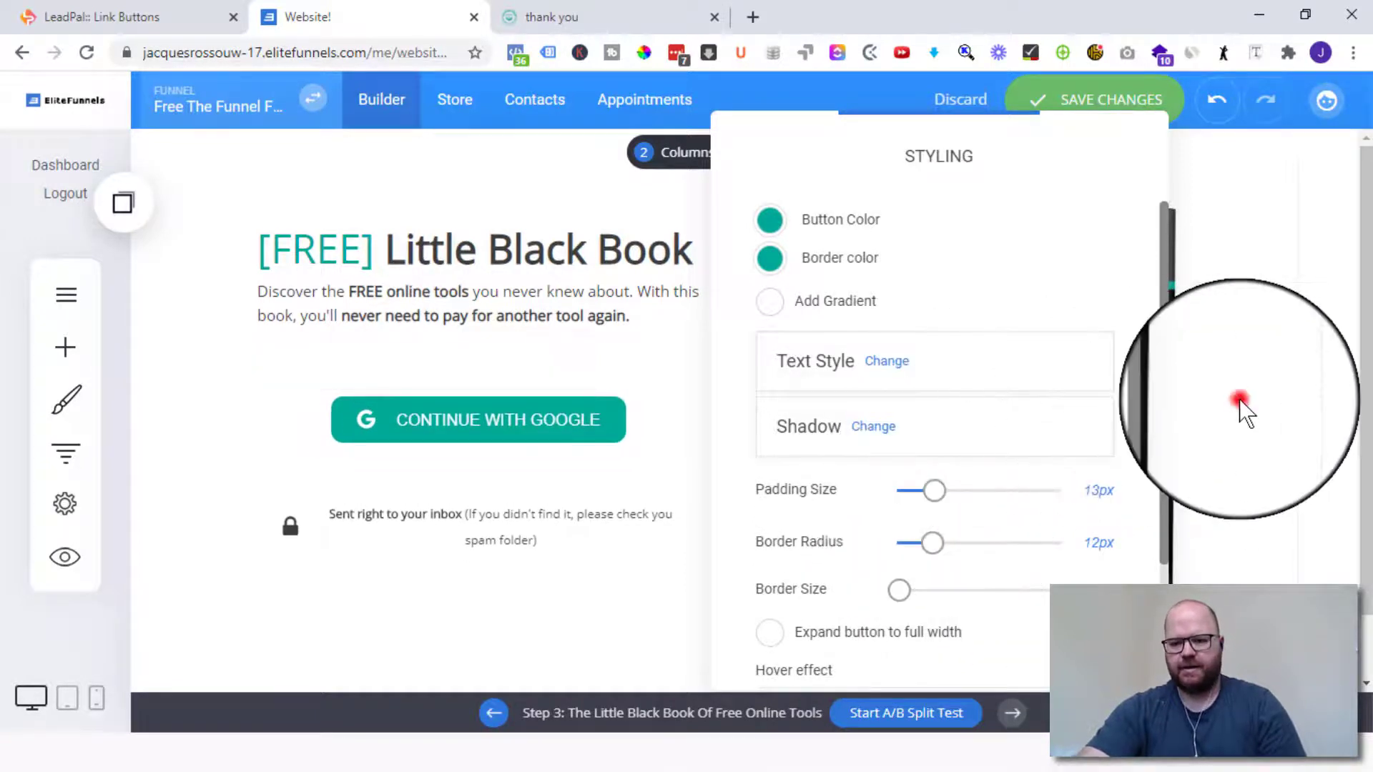
click(1096, 101)
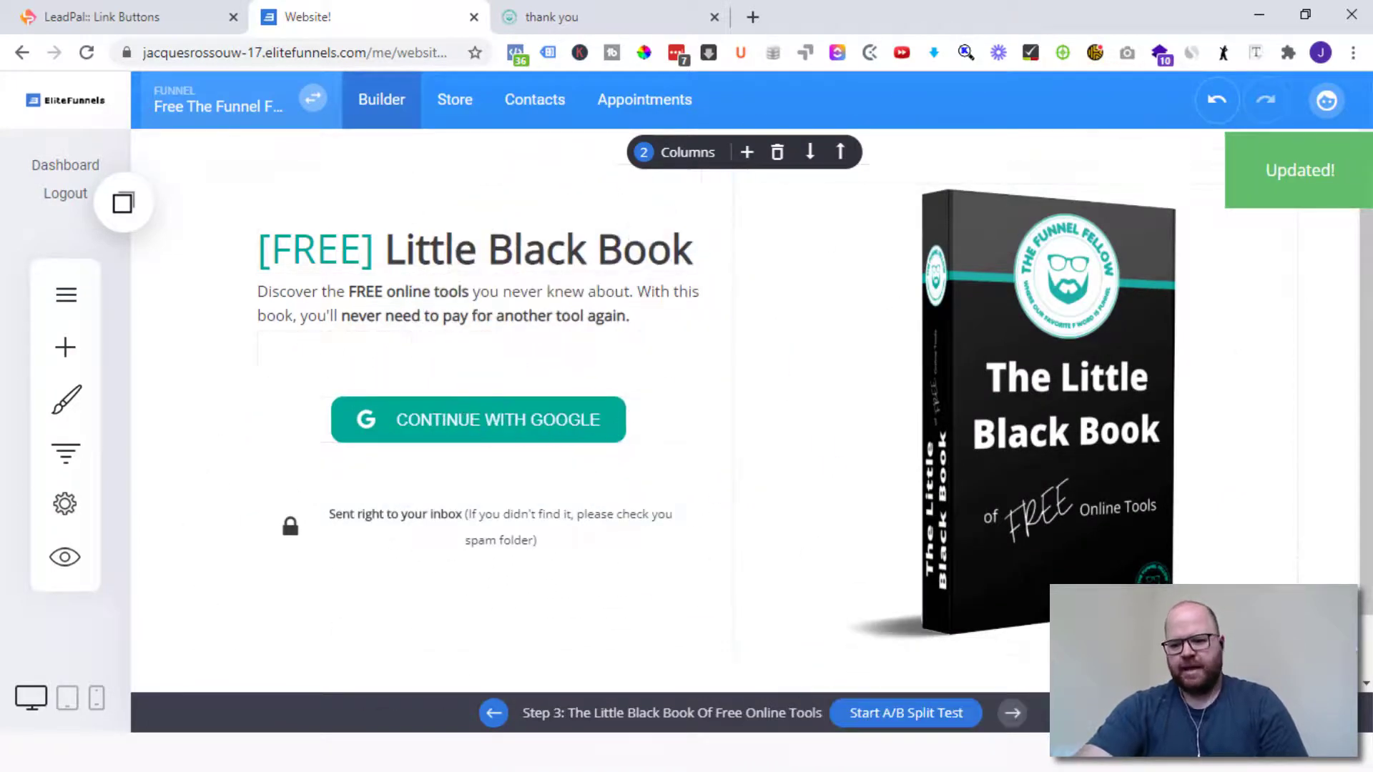
click(672, 713)
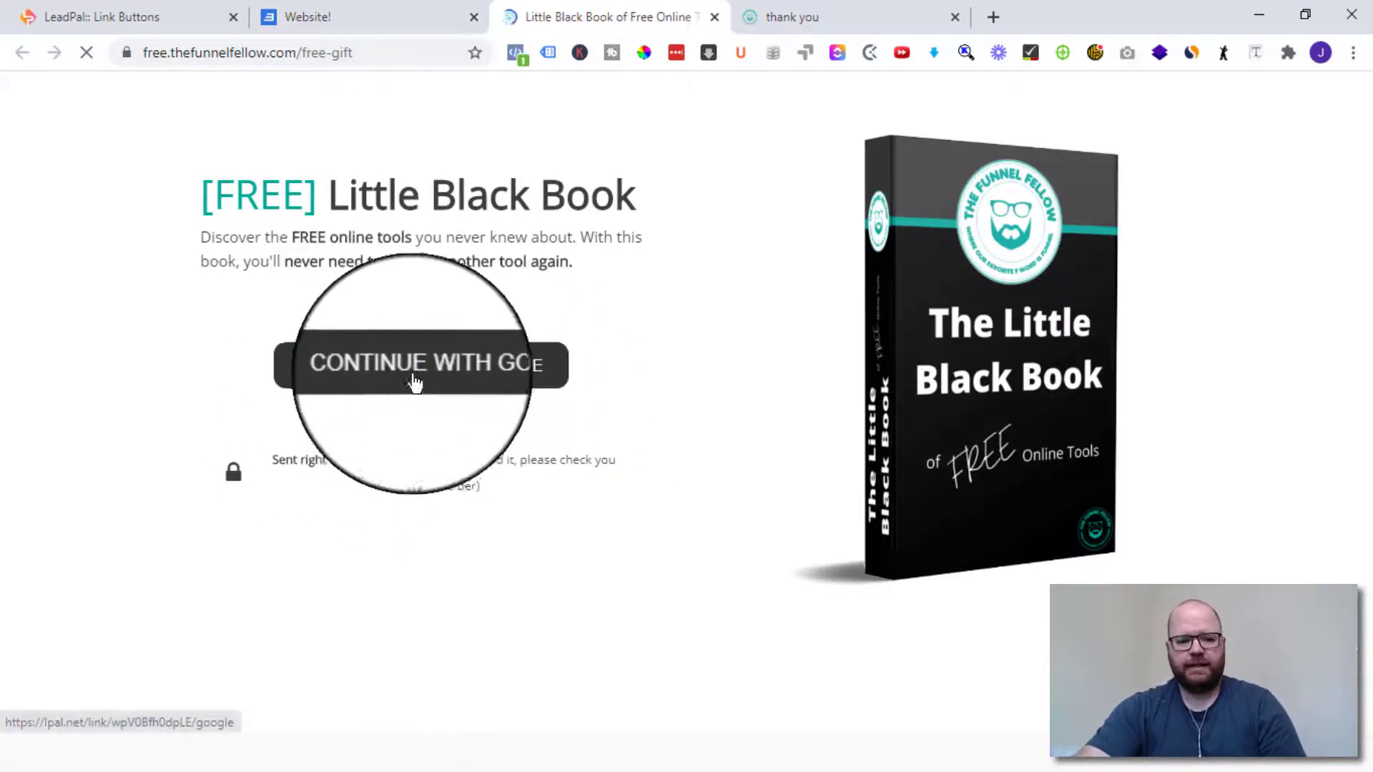
- Click Continue With Google on the live page and sign in with the first Google account
click(423, 372)
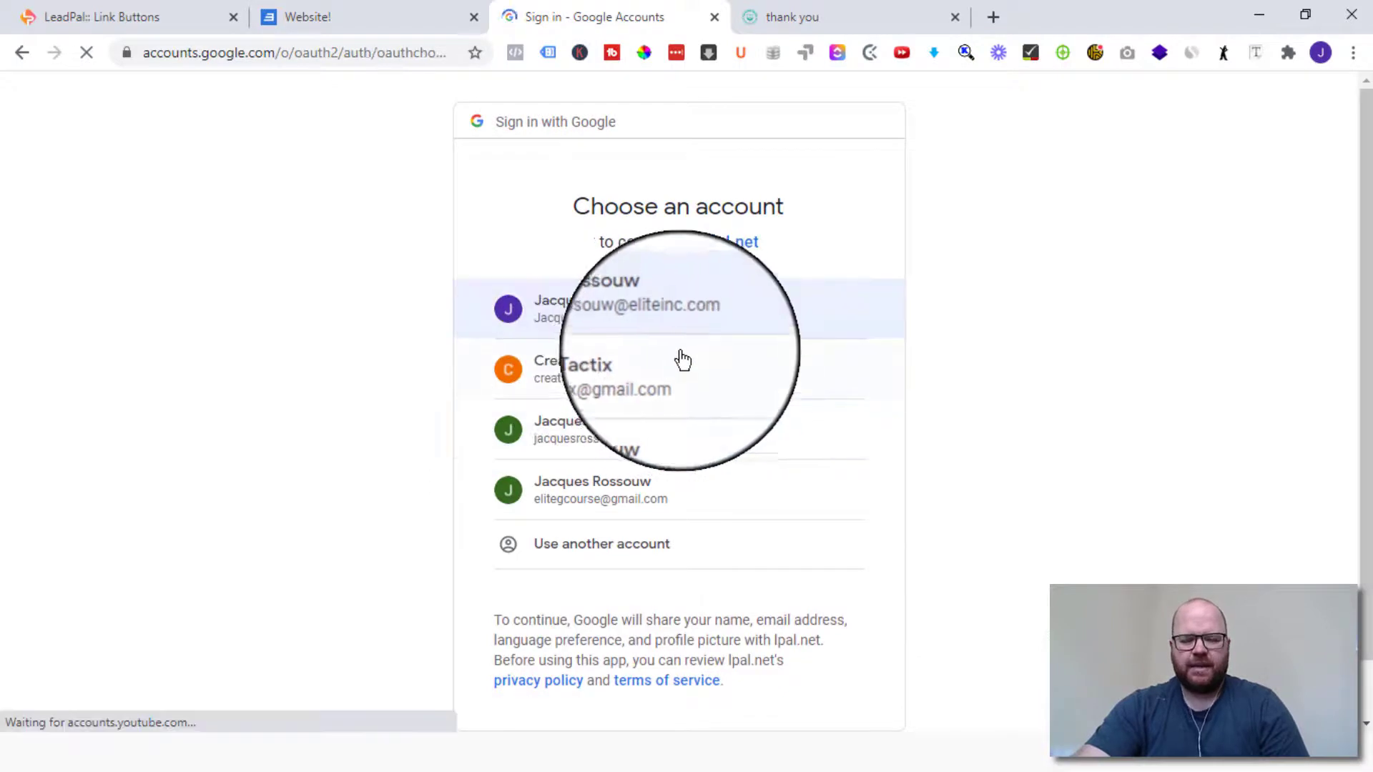
click(632, 320)
double_click(633, 317)
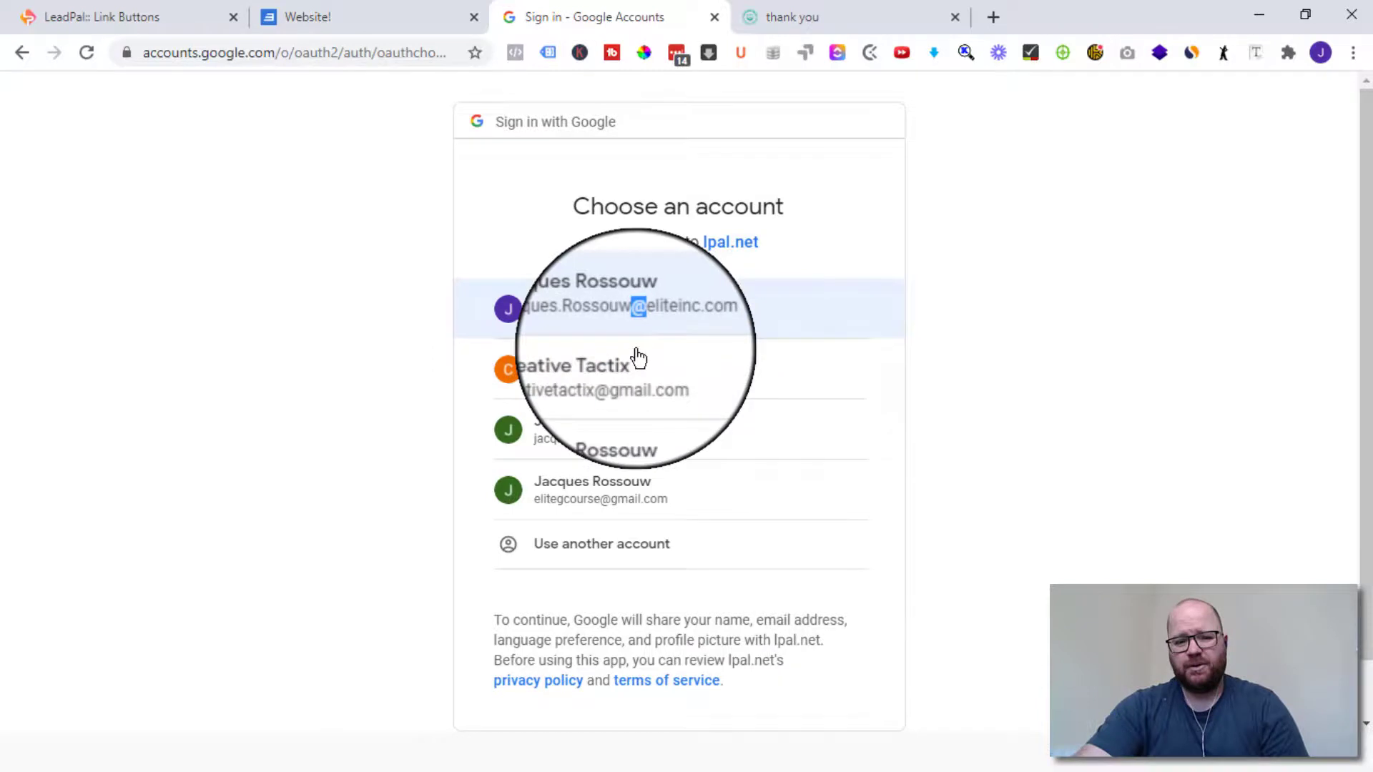
click(647, 306)
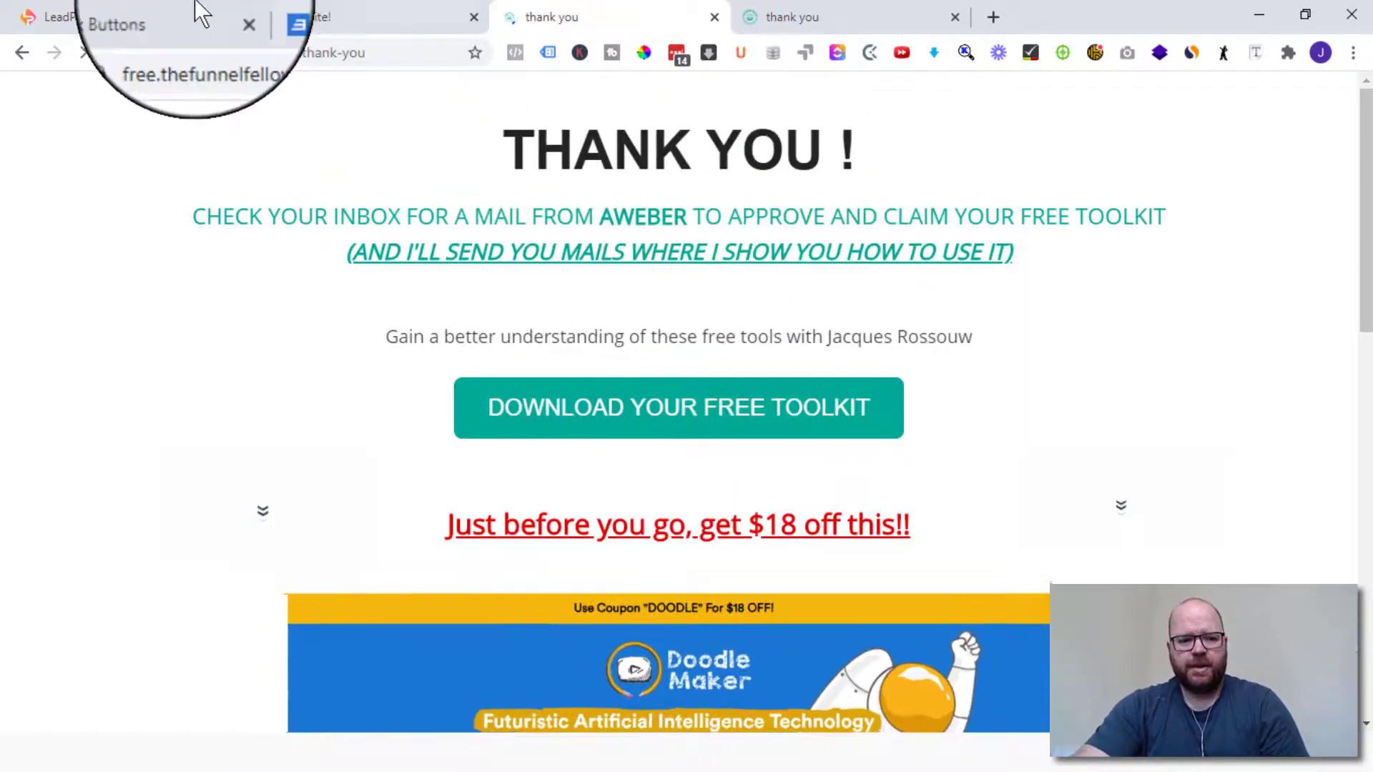
- Back in LeadPal, open the first link's Subscribers list: one LinkedIn lead and two Google leads
click(139, 16)
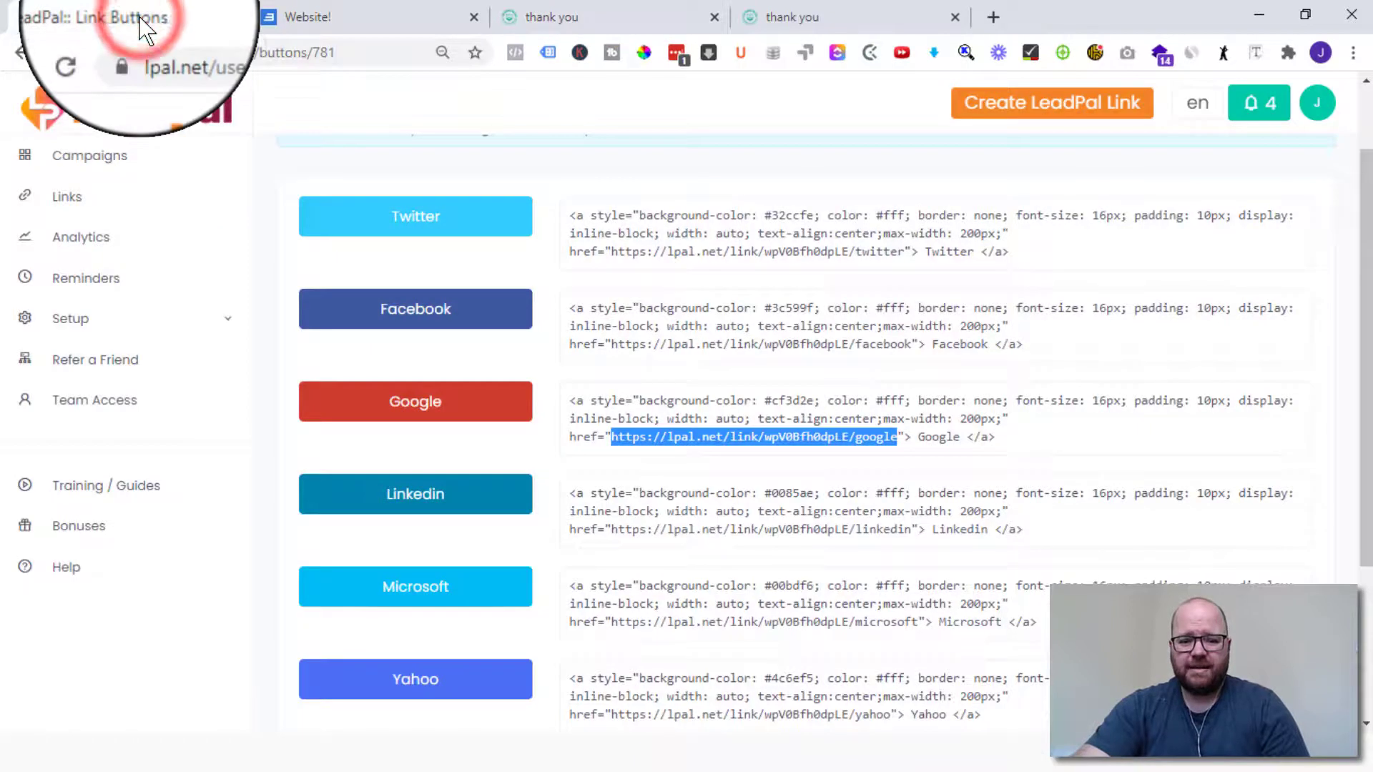
scroll(513, 392, up, 1)
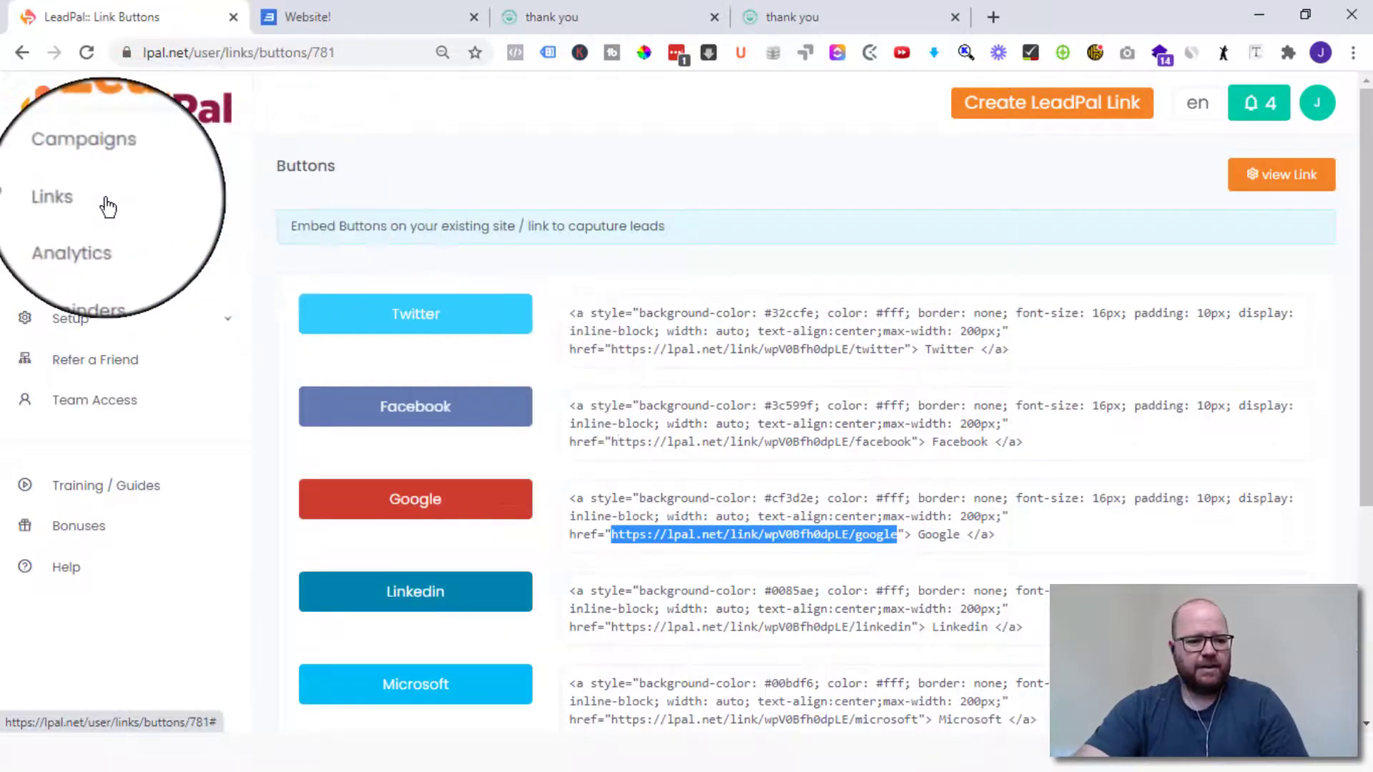
click(85, 203)
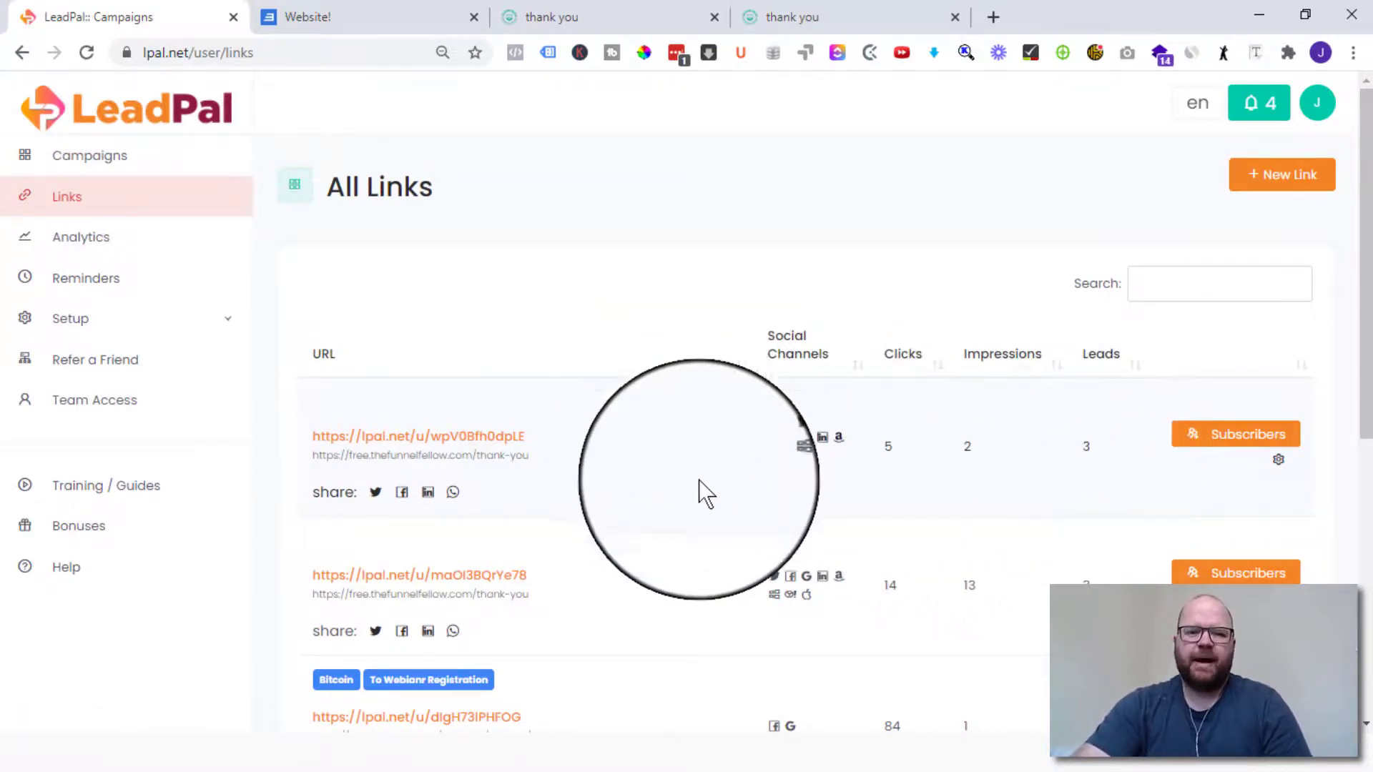
click(1216, 435)
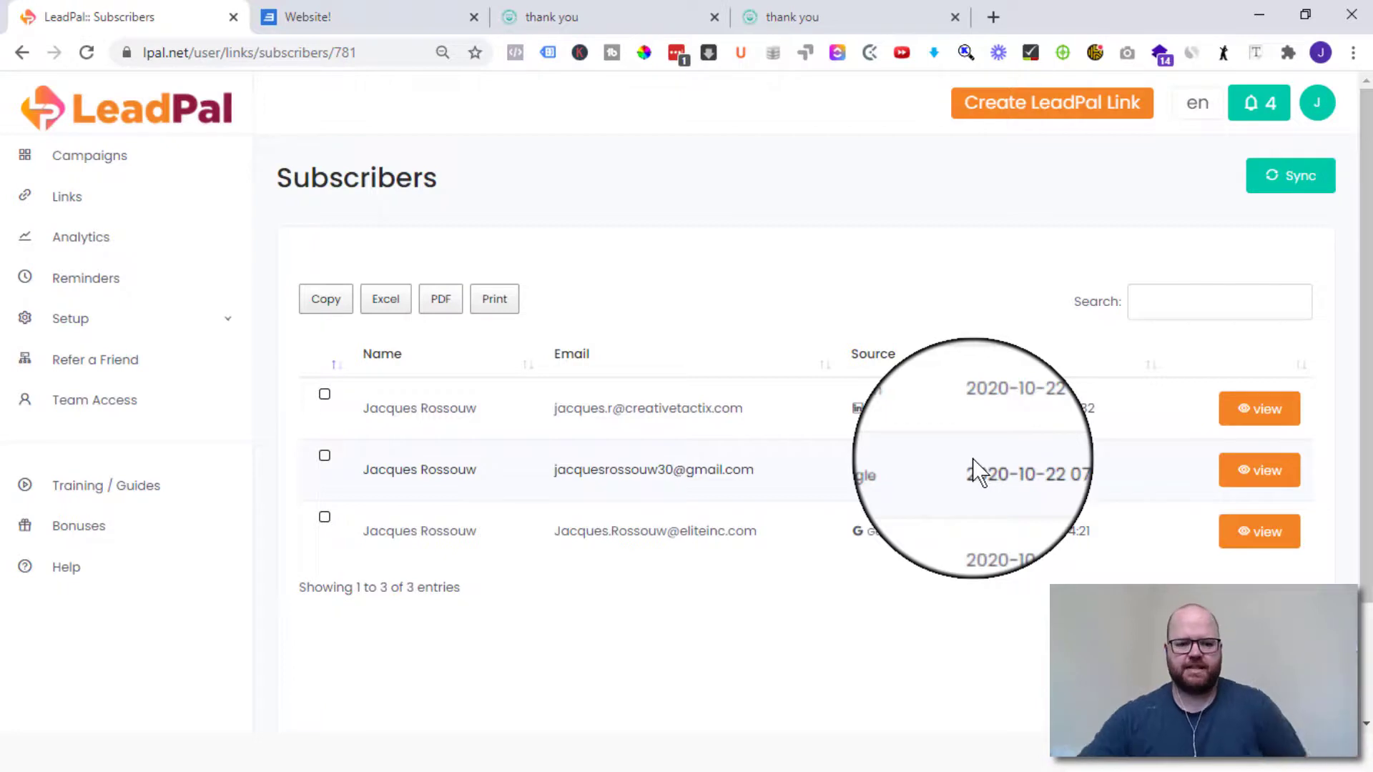
- Open Training / Guides in a new tab, then browse the Bonuses page with Insta Hacks Pro and Insta Planner
click(84, 485)
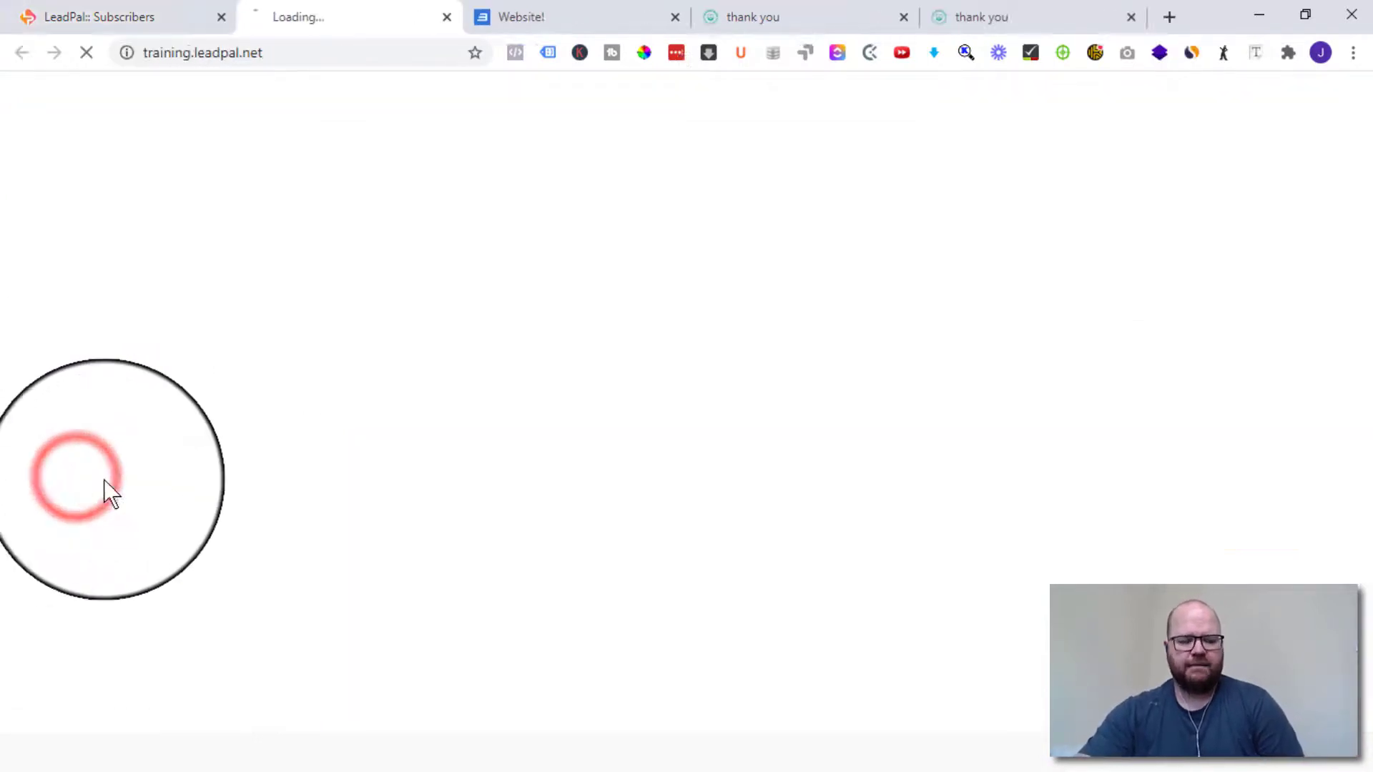
click(132, 16)
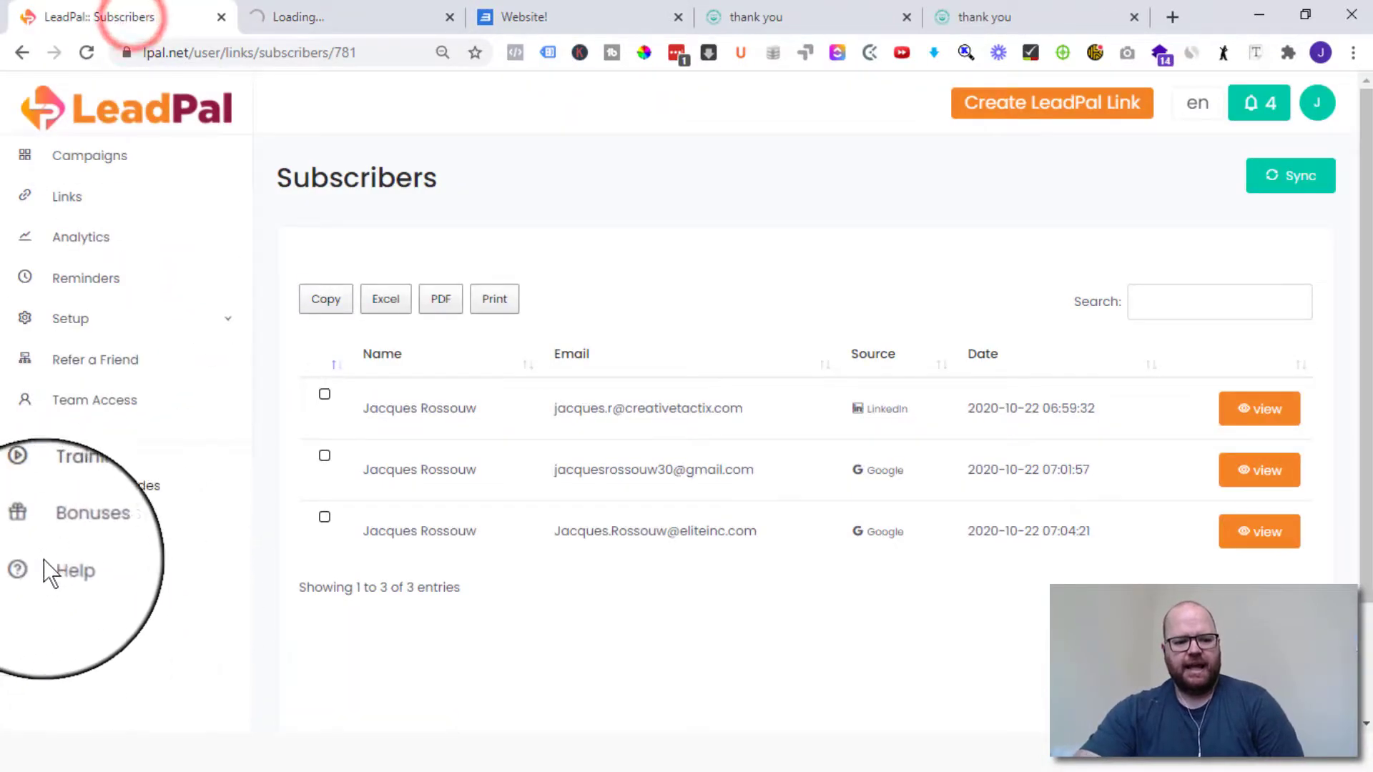
click(84, 527)
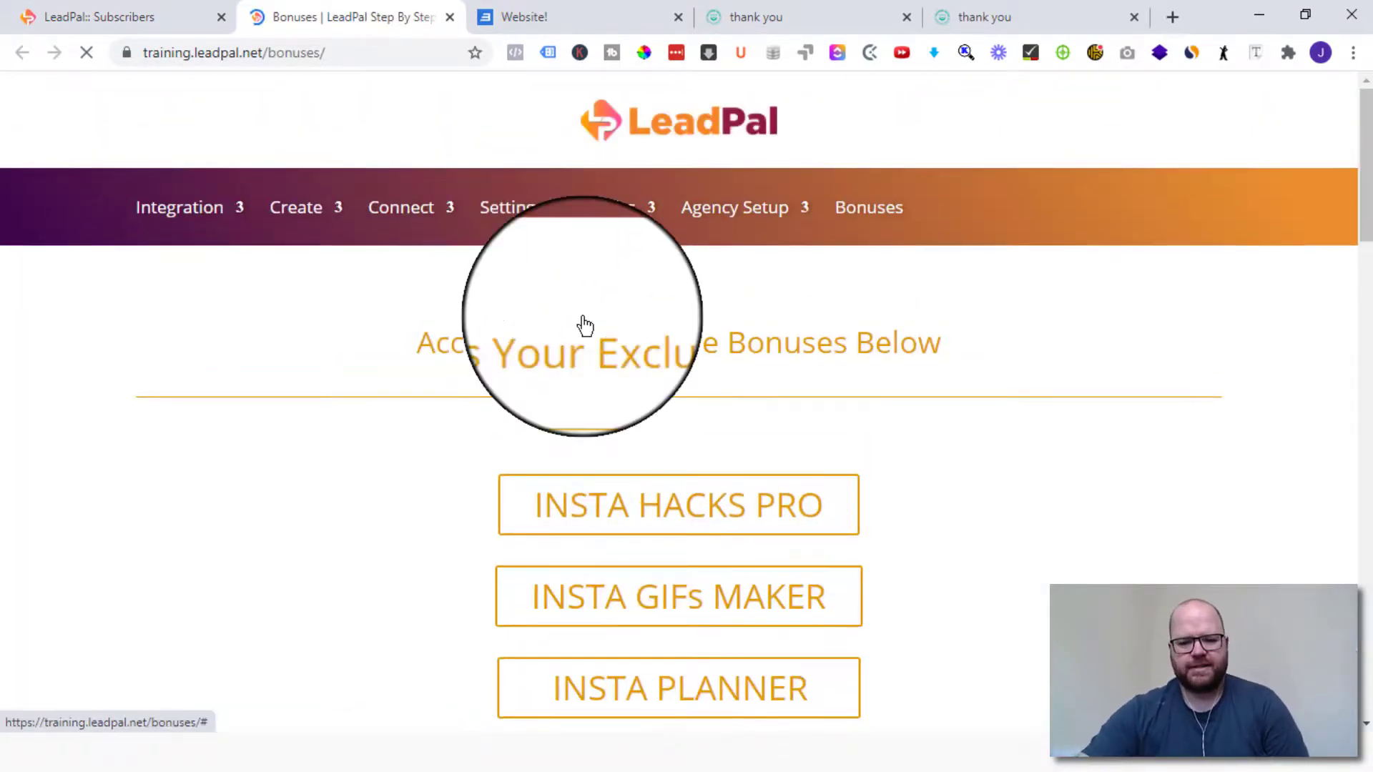
scroll(809, 468, down, 13)
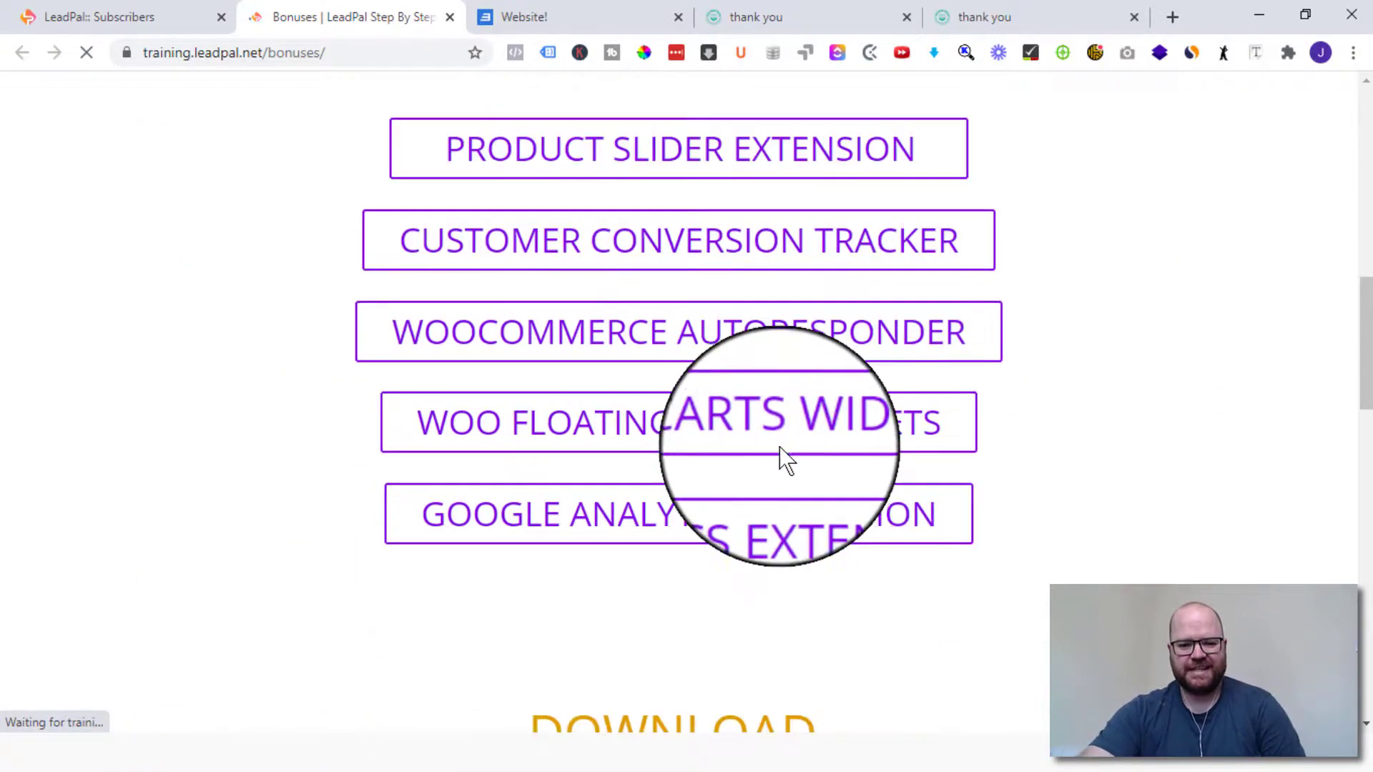
scroll(827, 407, down, 10)
scroll(769, 414, down, 8)
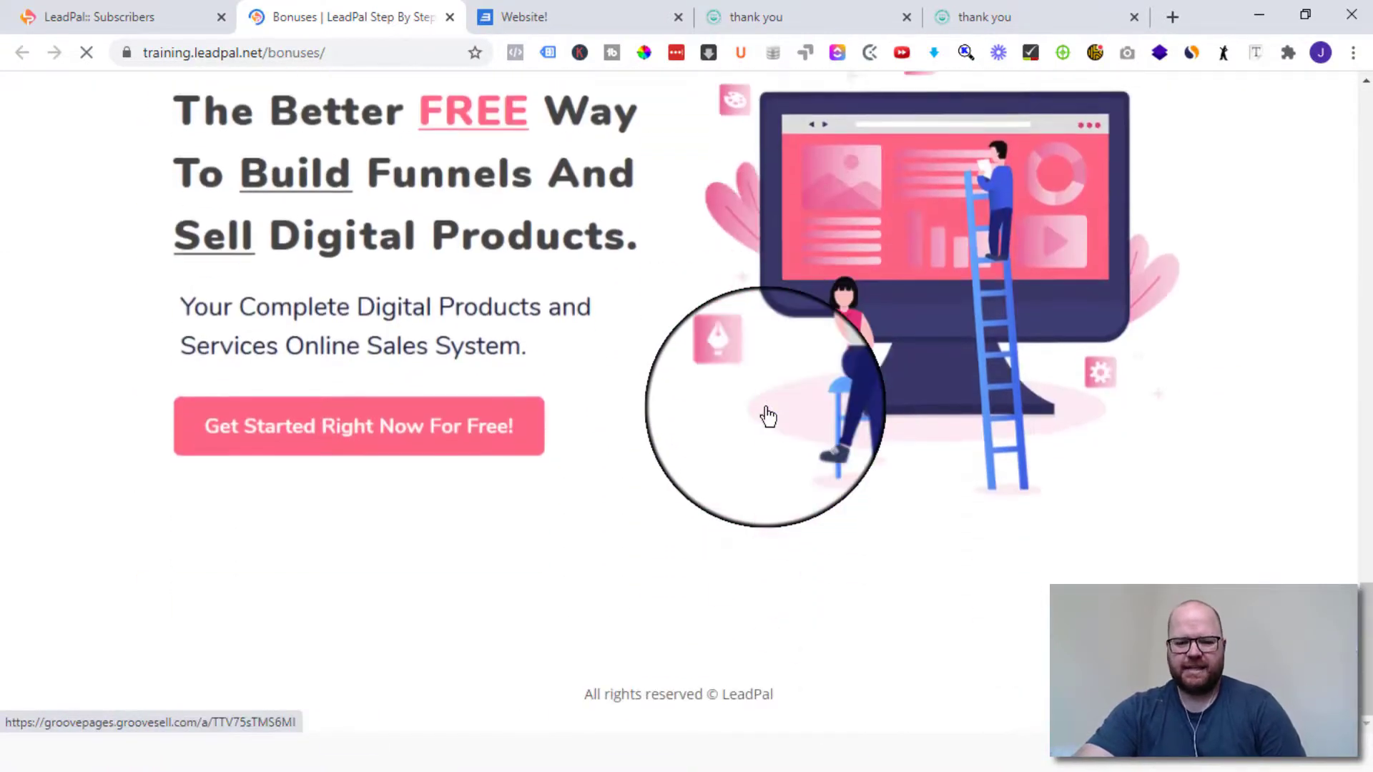
scroll(766, 429, up, 20)
scroll(767, 454, up, 5)
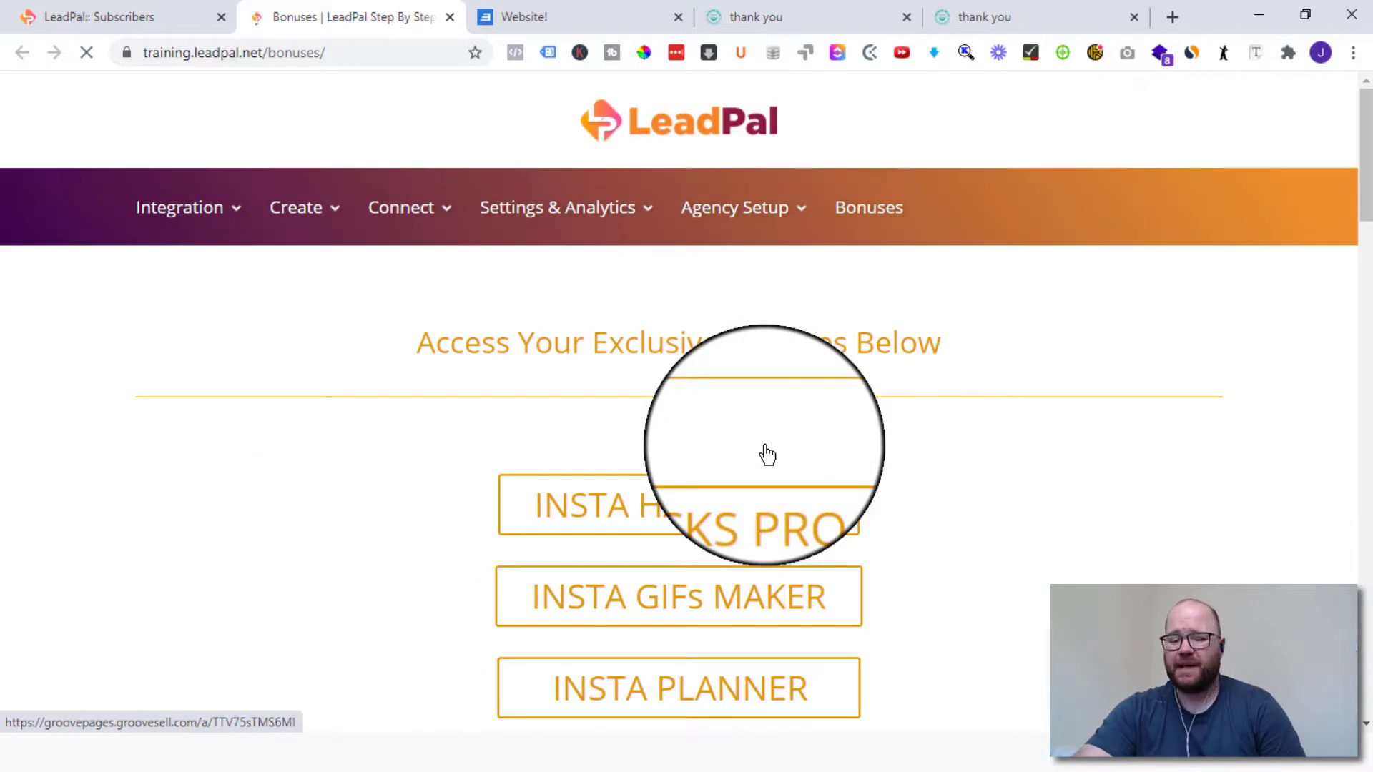